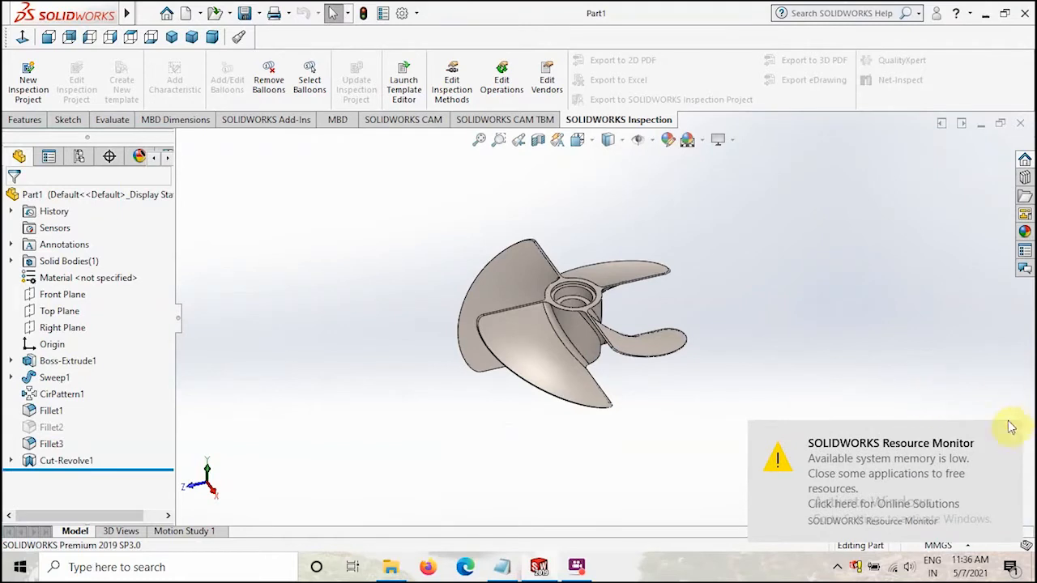
pyautogui.click(1005, 438)
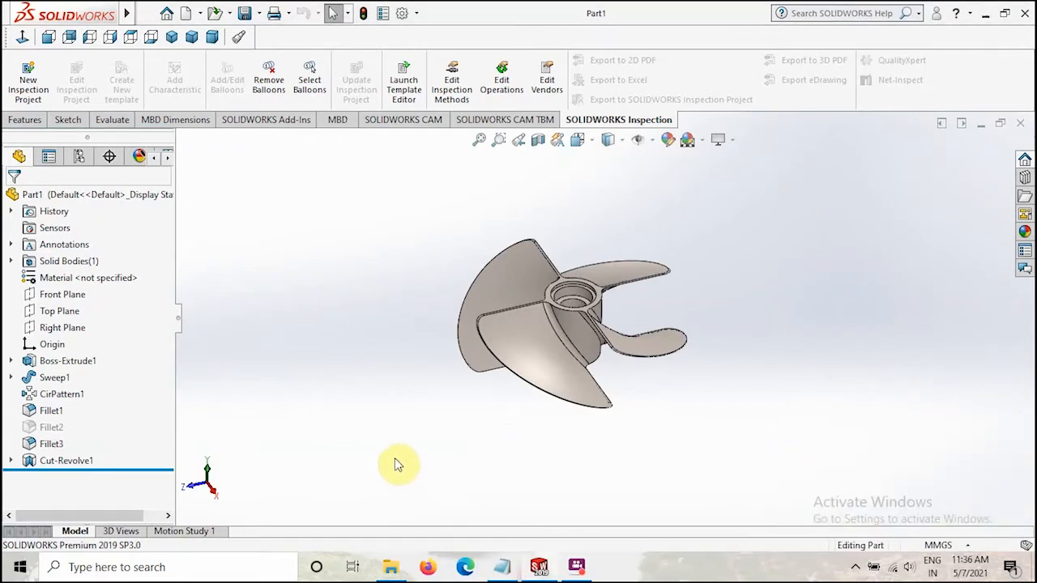
pyautogui.moveTo(509, 403); pyautogui.dragTo(447, 417, button='middle')
pyautogui.moveTo(485, 445); pyautogui.dragTo(528, 447, button='middle')
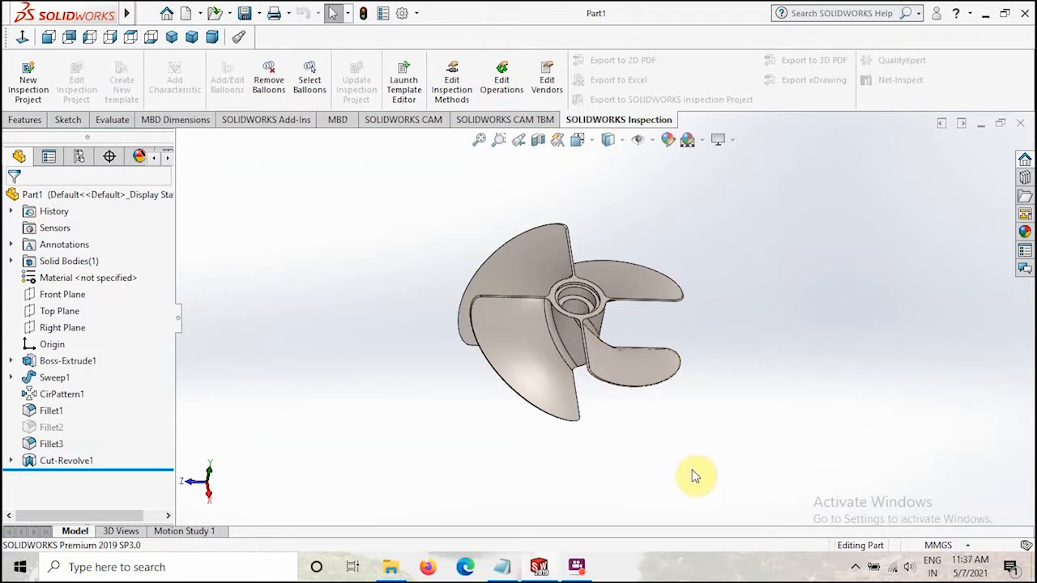
pyautogui.moveTo(660, 454); pyautogui.dragTo(576, 437, button='middle')
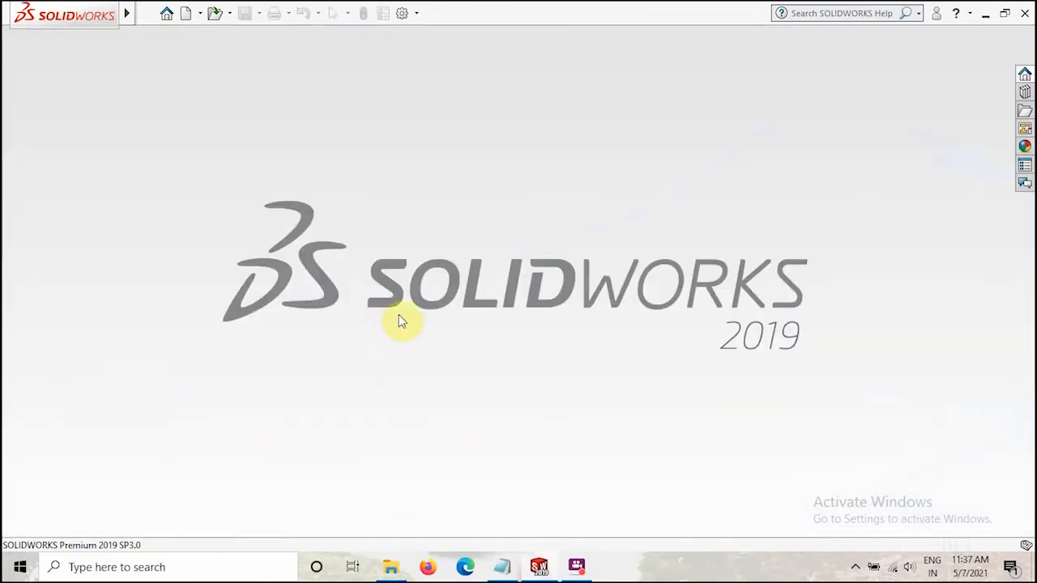
# Create a new part document
pyautogui.click(147, 13)
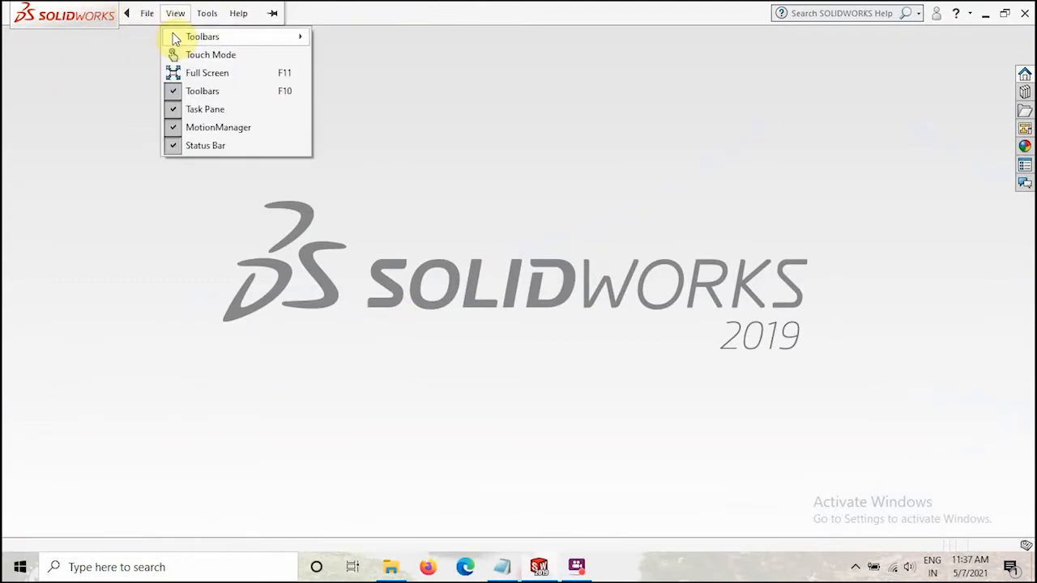
pyautogui.click(167, 40)
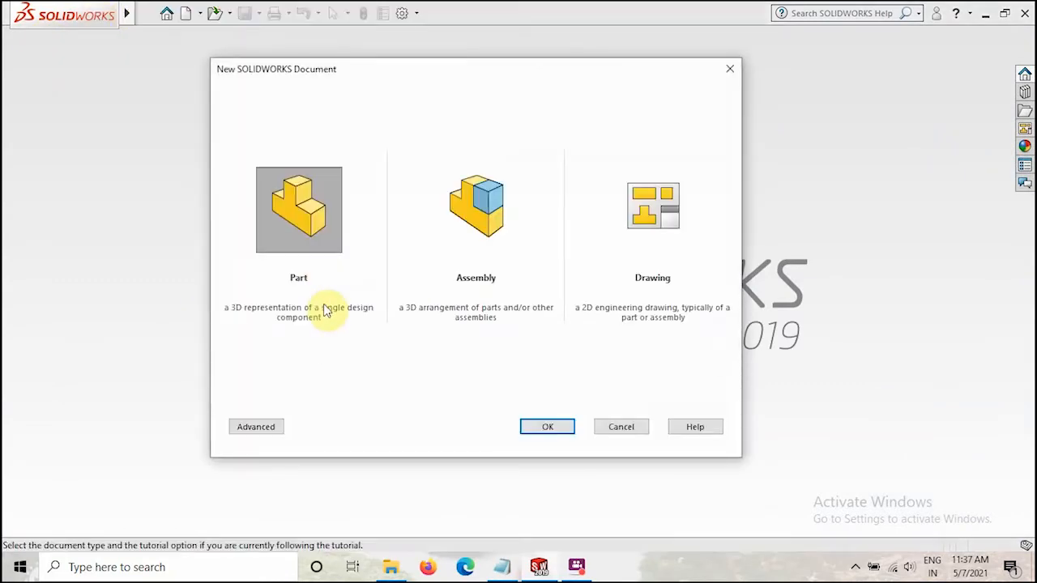
pyautogui.click(315, 224)
pyautogui.click(548, 429)
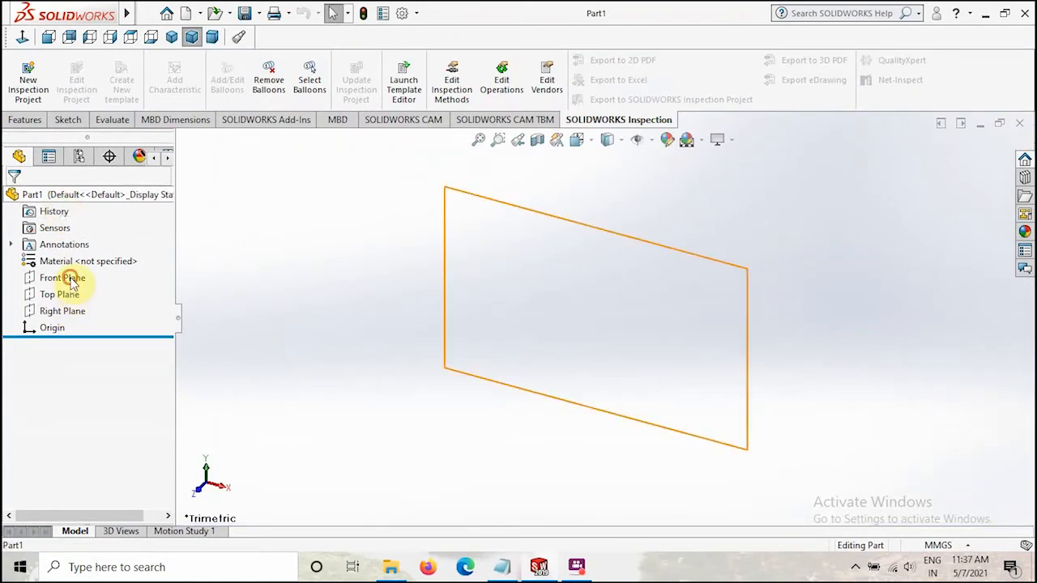
# Start a sketch on the Front Plane and draw a vertical line about 77 mm long upward from the origin
pyautogui.click(71, 279)
pyautogui.click(67, 120)
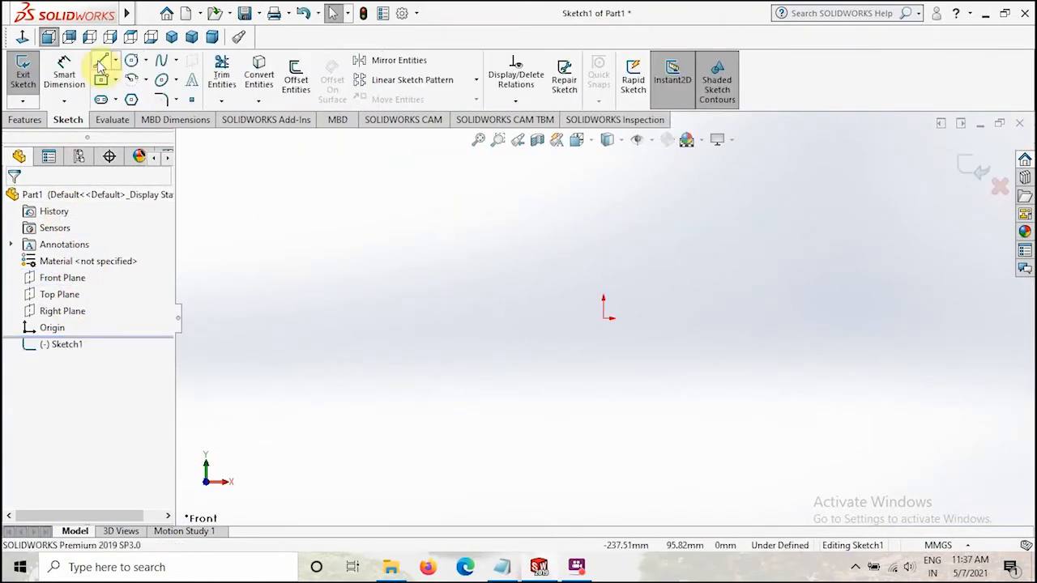
pyautogui.click(101, 65)
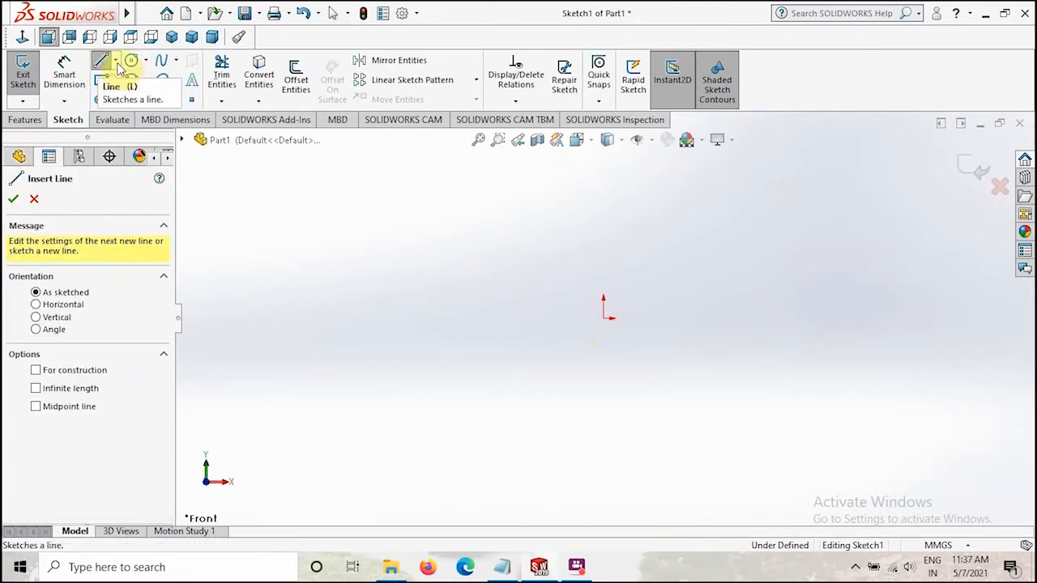
pyautogui.click(605, 317)
pyautogui.click(606, 205)
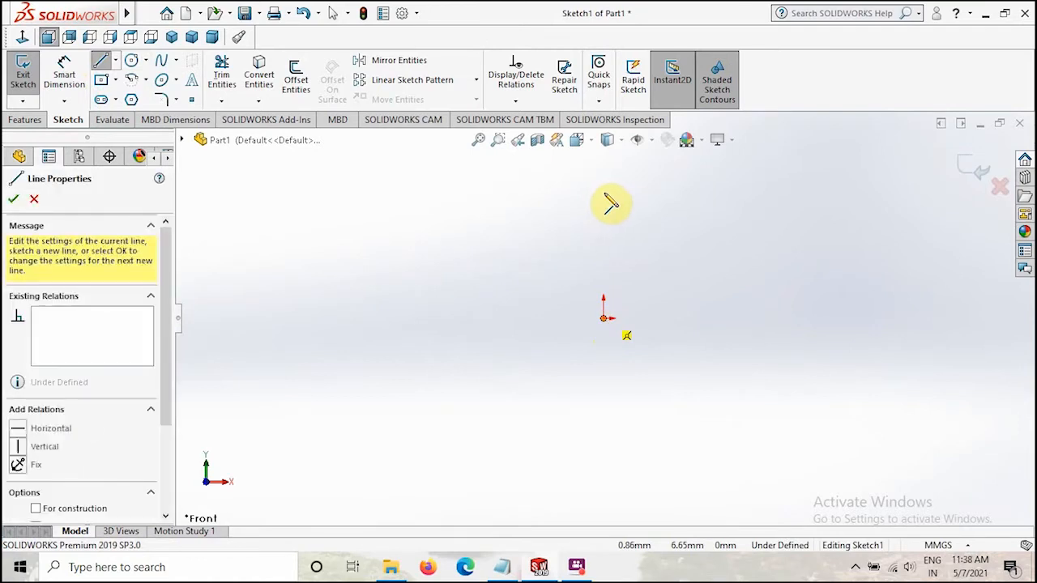
pyautogui.click(557, 185)
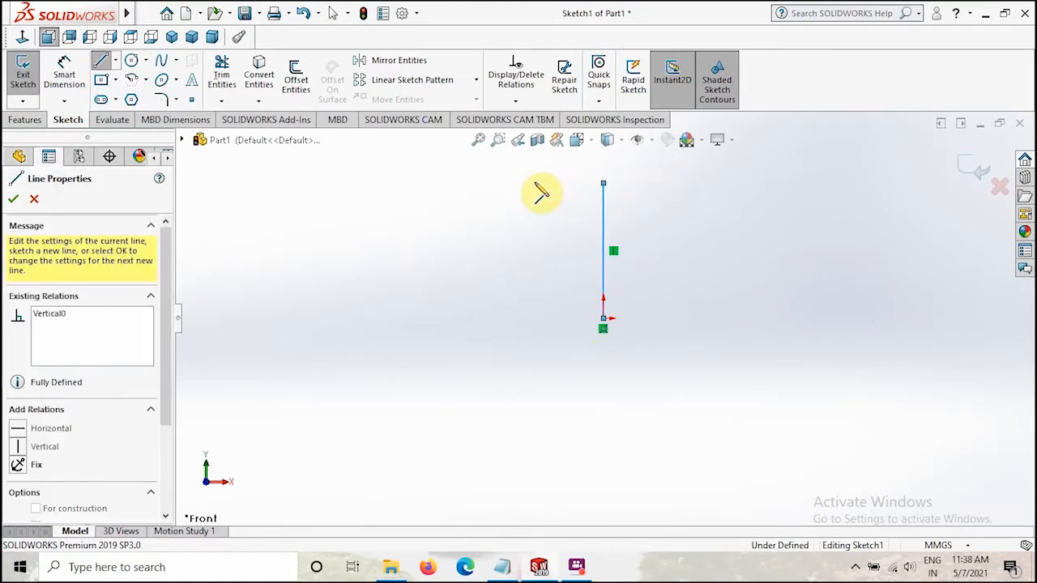
pyautogui.click(95, 65)
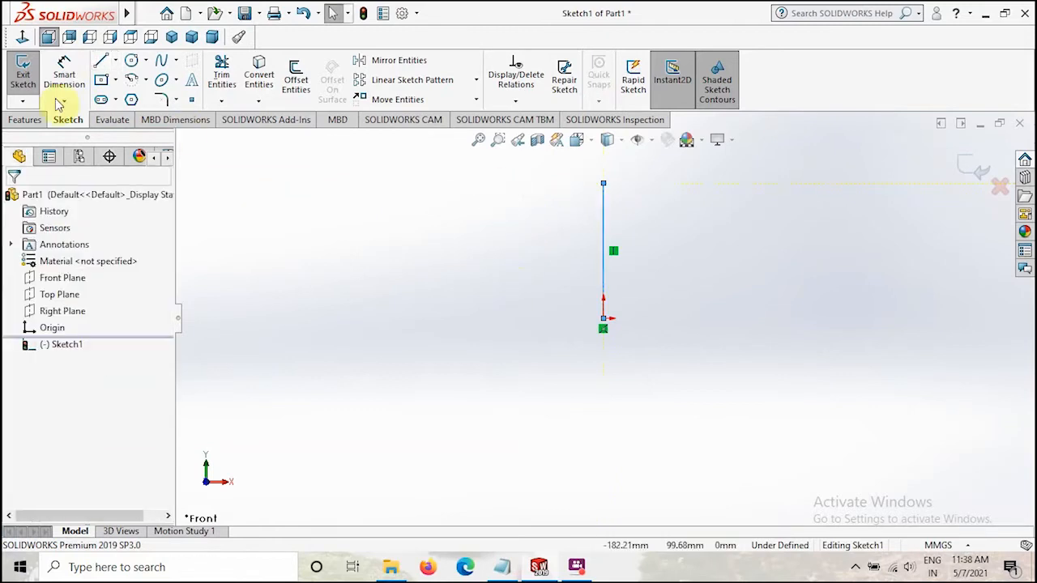
# Sketch a parallel vertical line about 77 mm long, level with the first line and about 40 mm to its left
pyautogui.press('l')
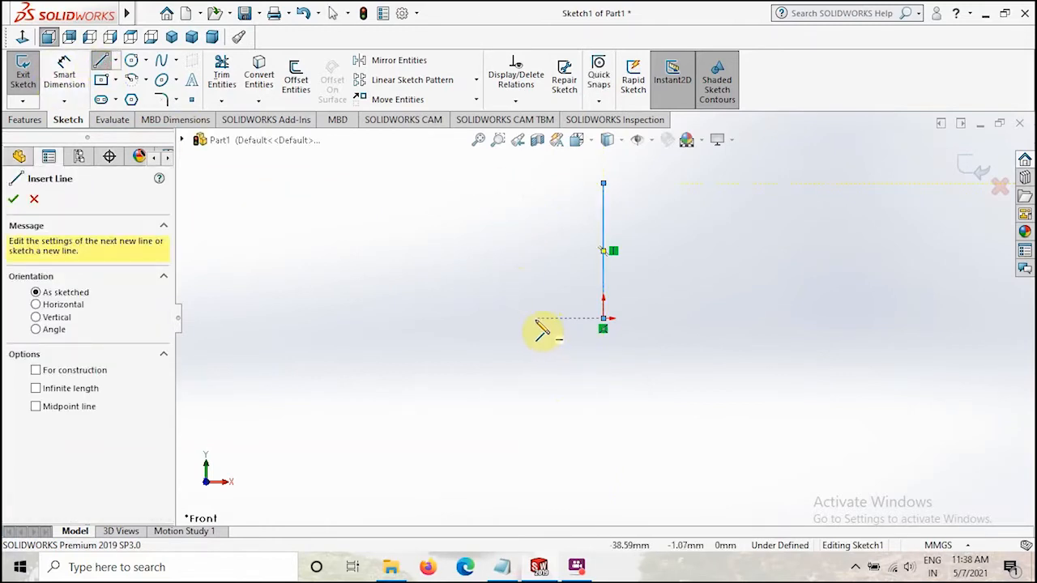
pyautogui.click(532, 317)
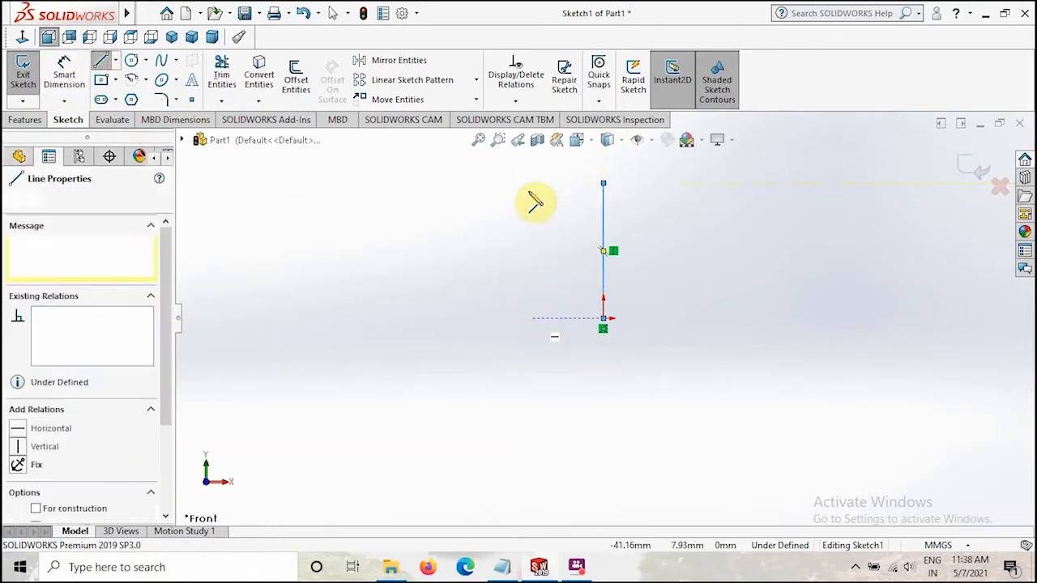
pyautogui.click(532, 183)
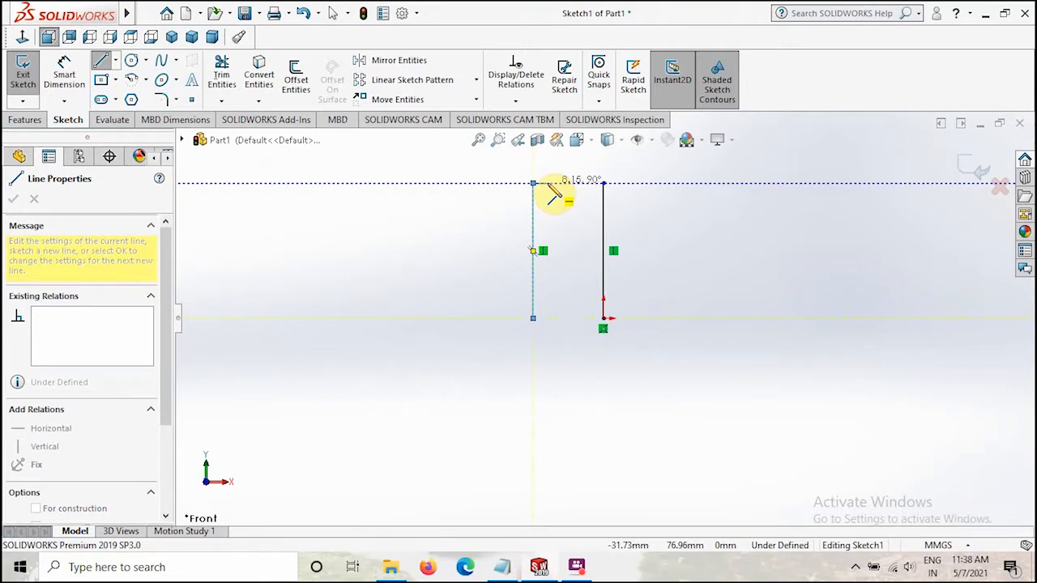
# Continue the outline from the left line's top end with three steps descending toward the centre line, ending in a longer vertical line
pyautogui.click(547, 184)
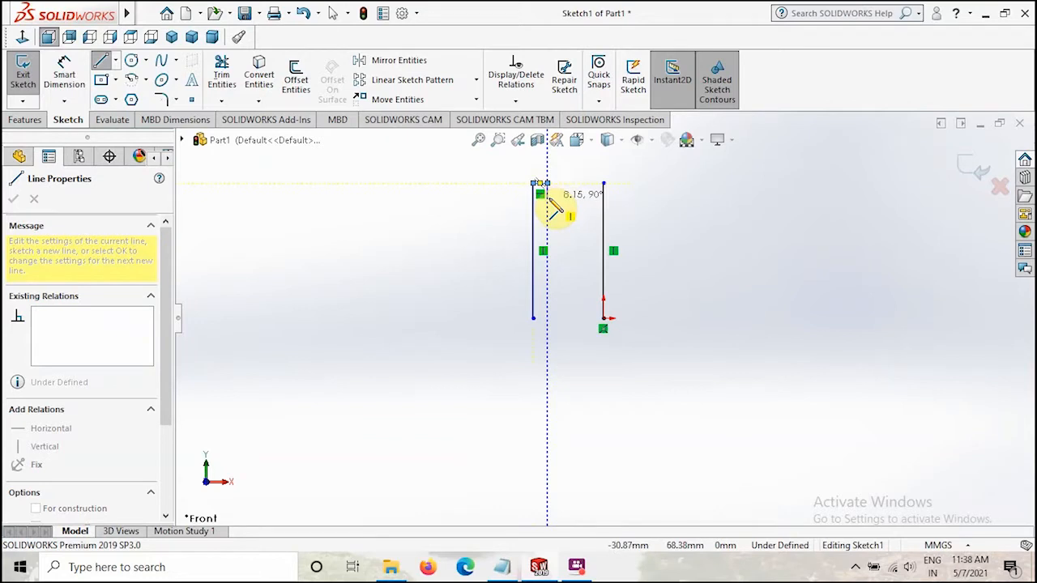
pyautogui.click(548, 196)
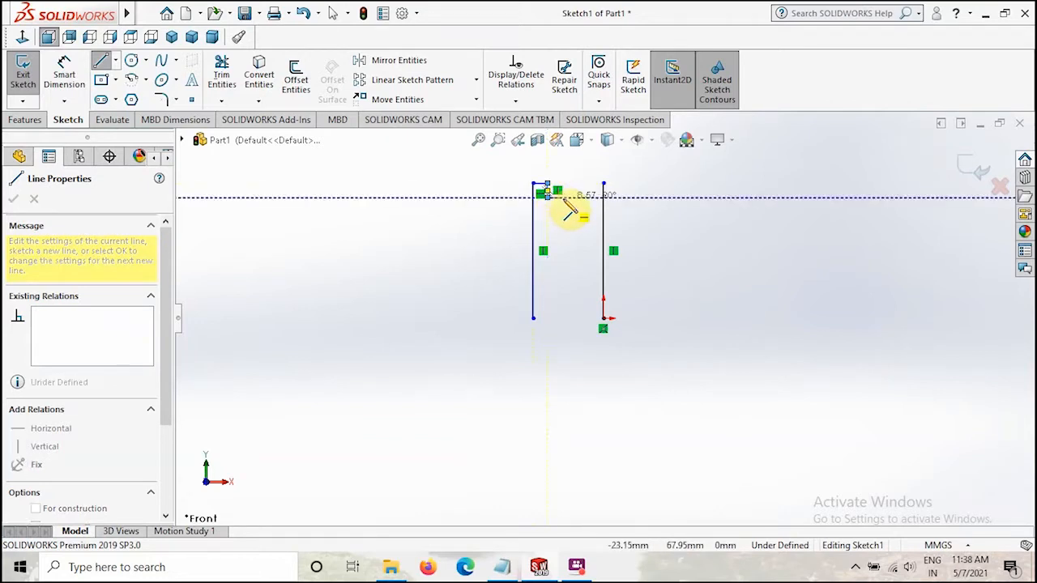
pyautogui.click(565, 198)
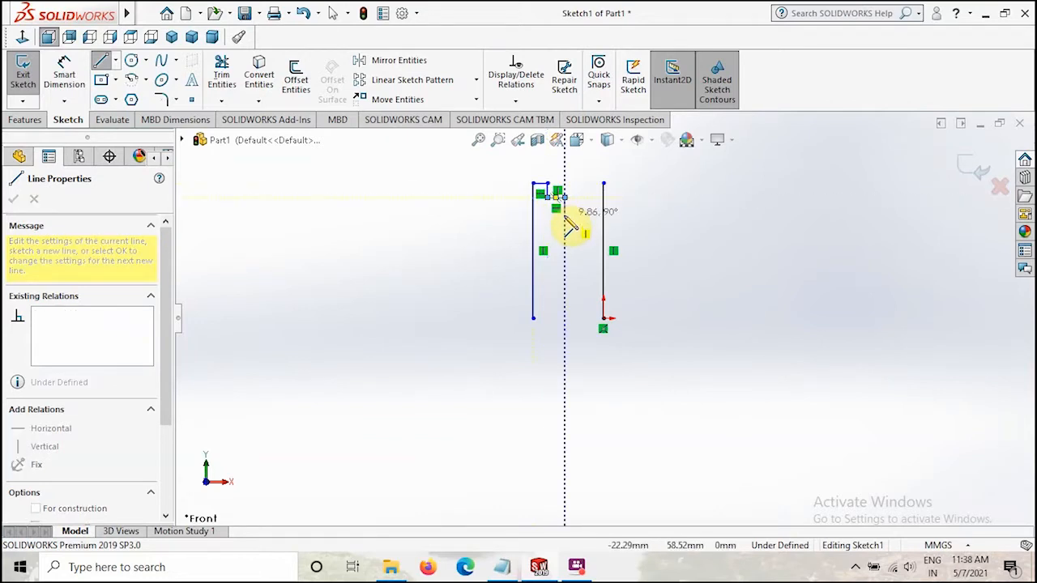
pyautogui.click(566, 214)
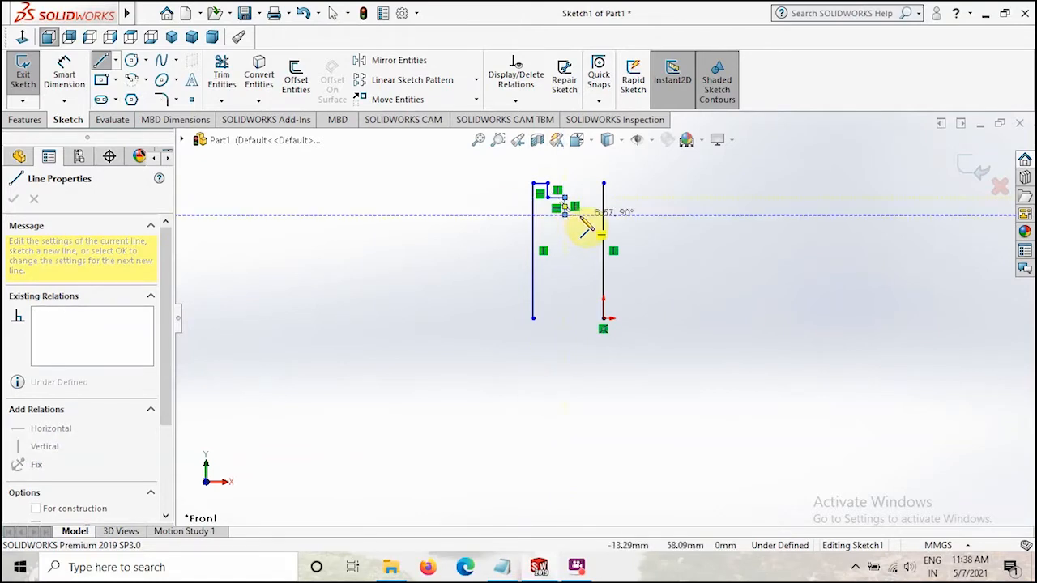
pyautogui.click(579, 215)
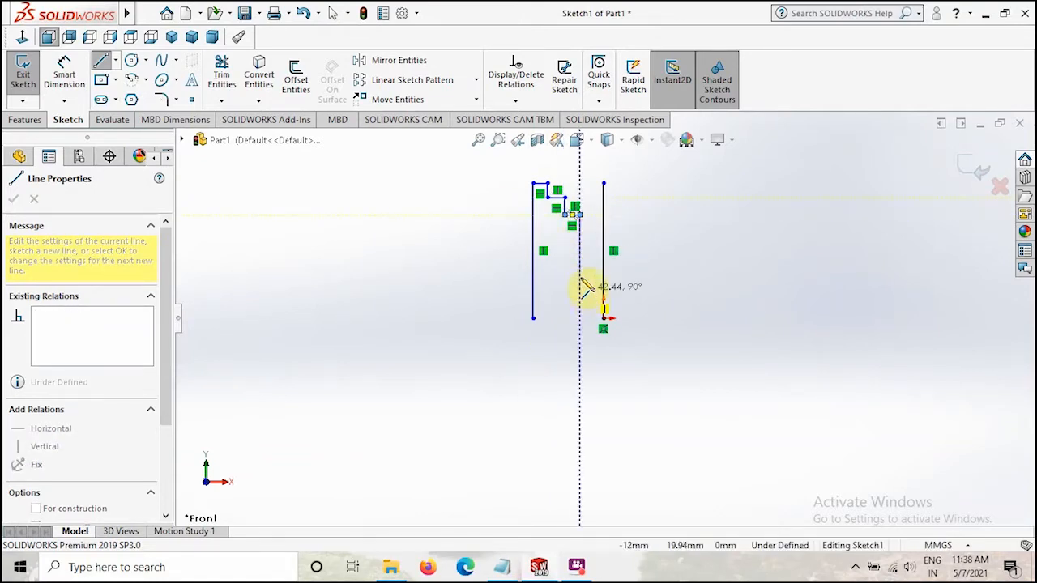
pyautogui.click(579, 260)
pyautogui.press('Escape')
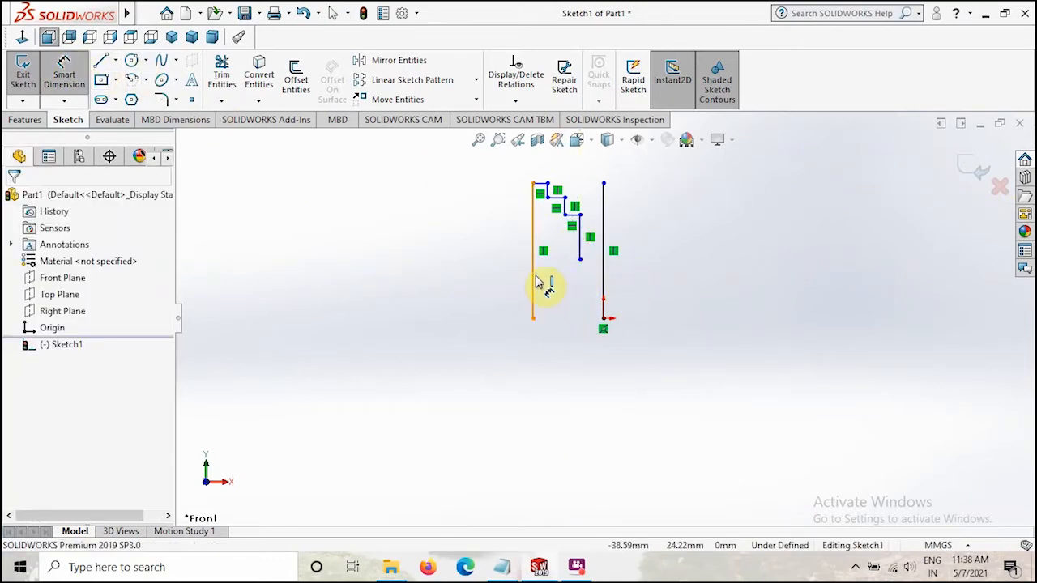
# Dimension the left vertical line's length as 60 mm
pyautogui.click(485, 273)
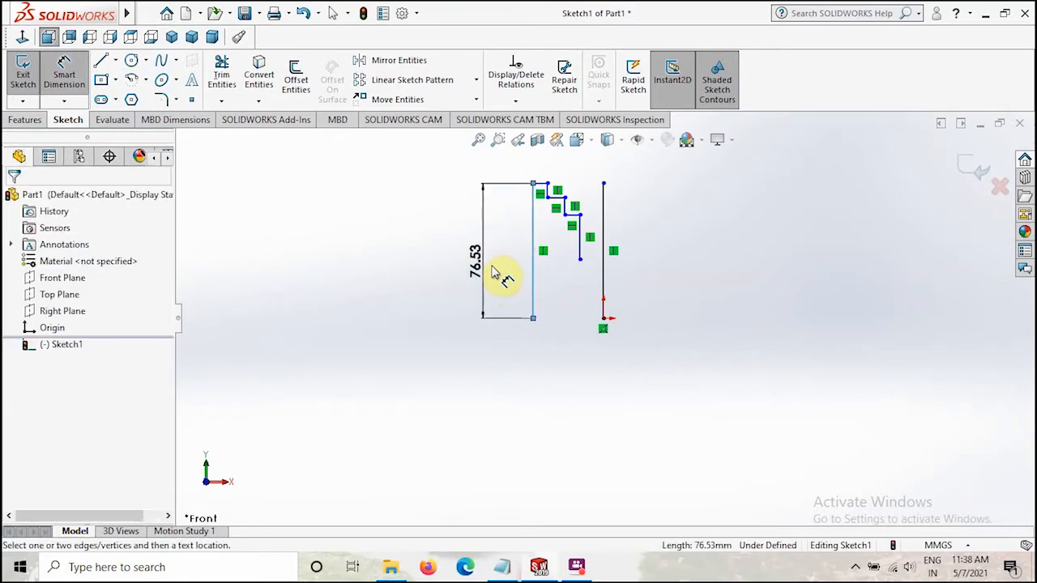
pyautogui.click(502, 273)
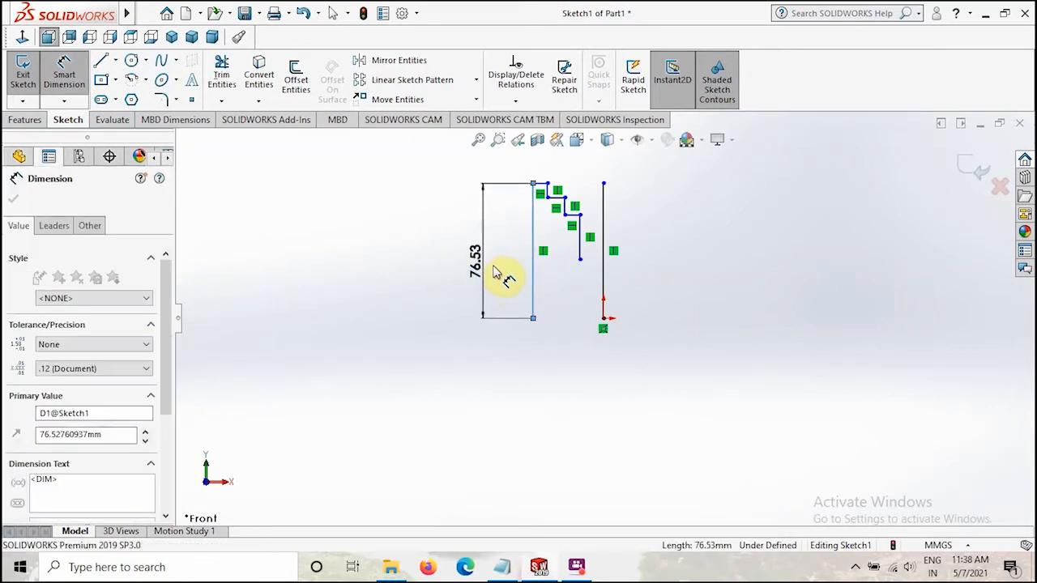
pyautogui.write('52760')
pyautogui.press('Return')
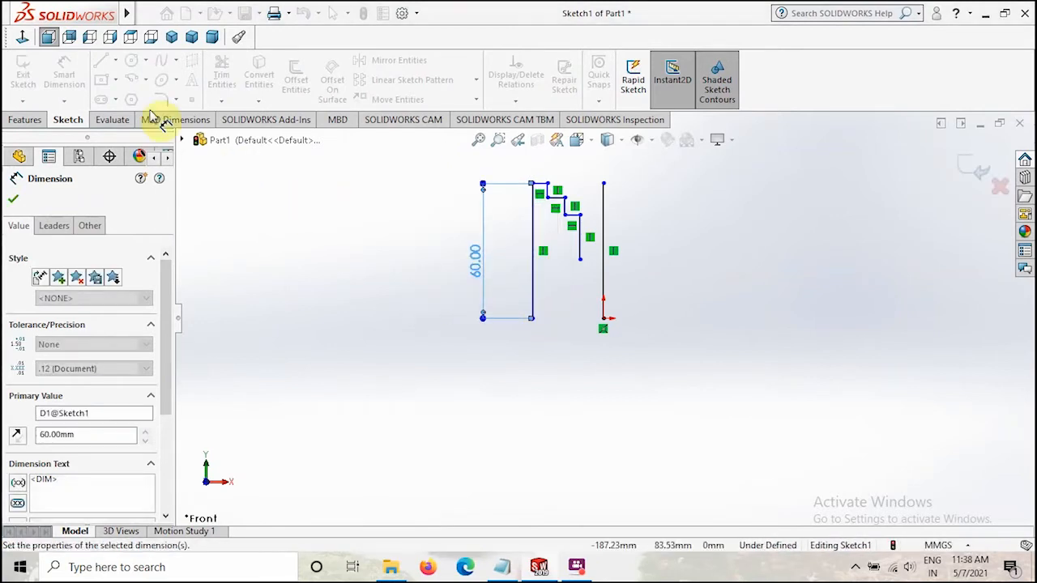
# Dimension the horizontal distance between the left vertical line and the line through the origin as 25 mm
pyautogui.click(63, 74)
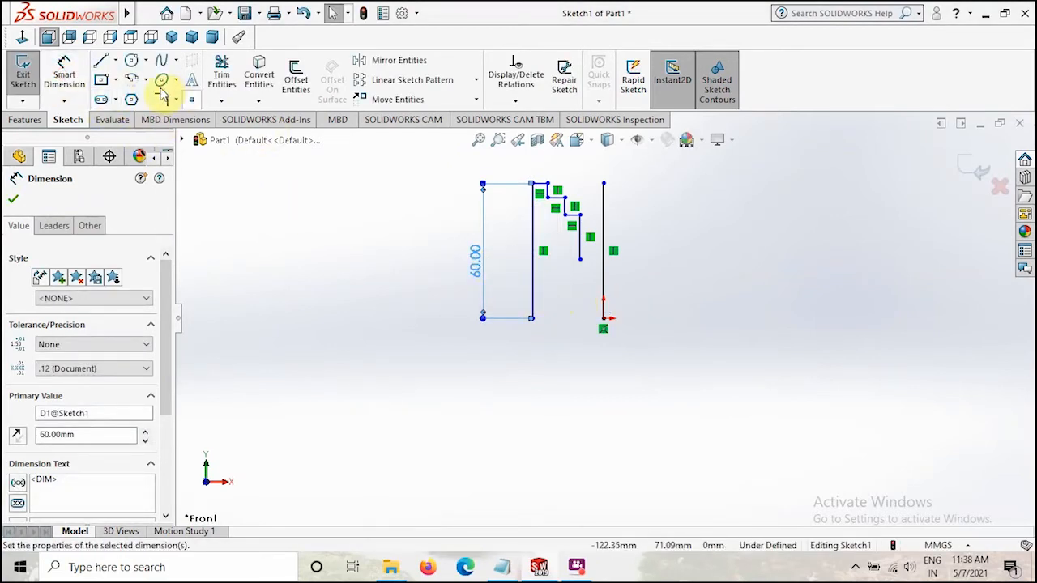
pyautogui.click(64, 75)
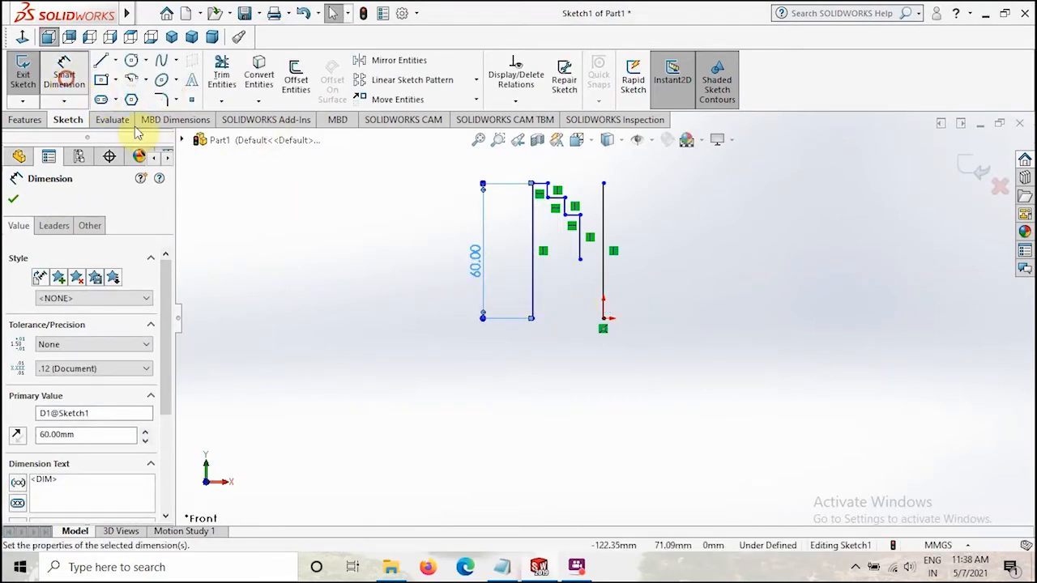
pyautogui.click(601, 301)
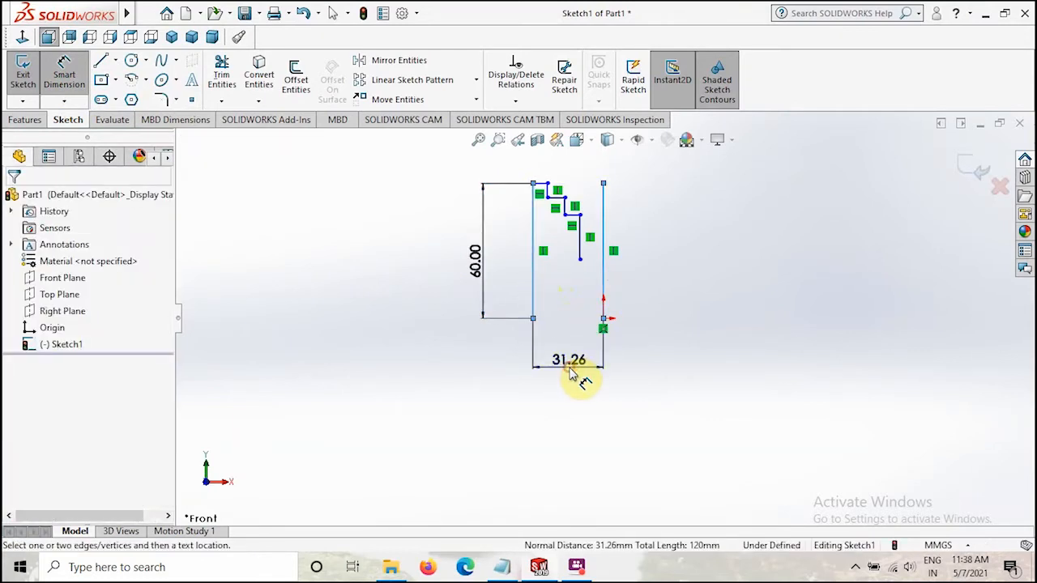
pyautogui.click(575, 374)
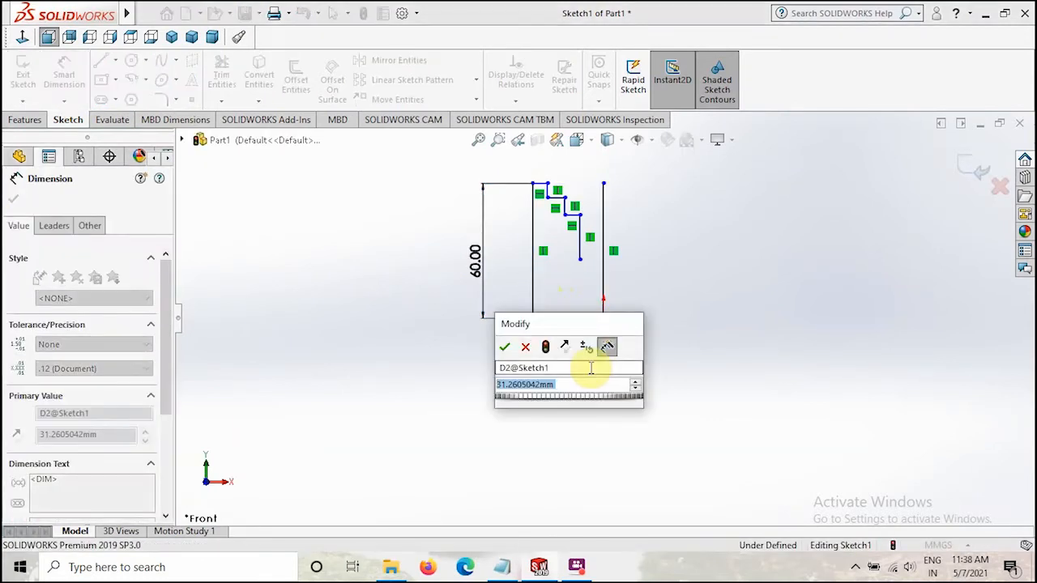
pyautogui.write('30')
pyautogui.press('Return')
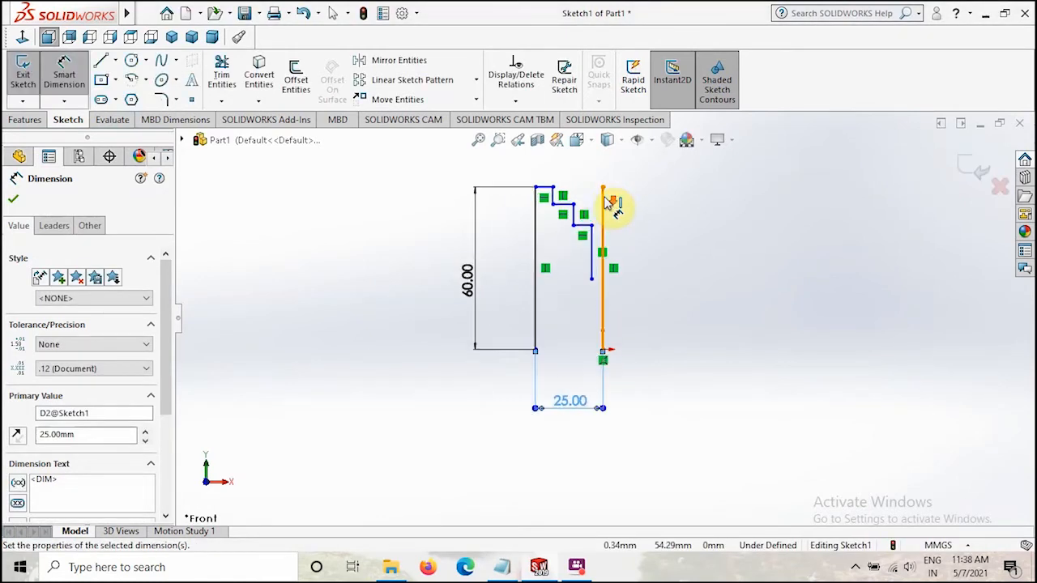
# Dimension the short horizontal line at the top of the stepped profile as 4 mm
pyautogui.scroll(-2, 611, 205)
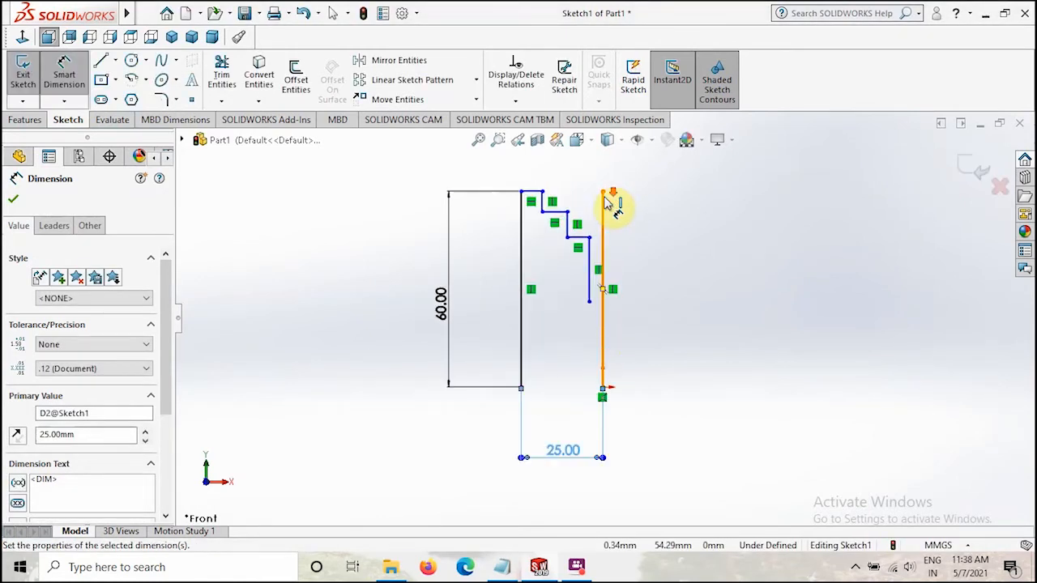
pyautogui.click(517, 195)
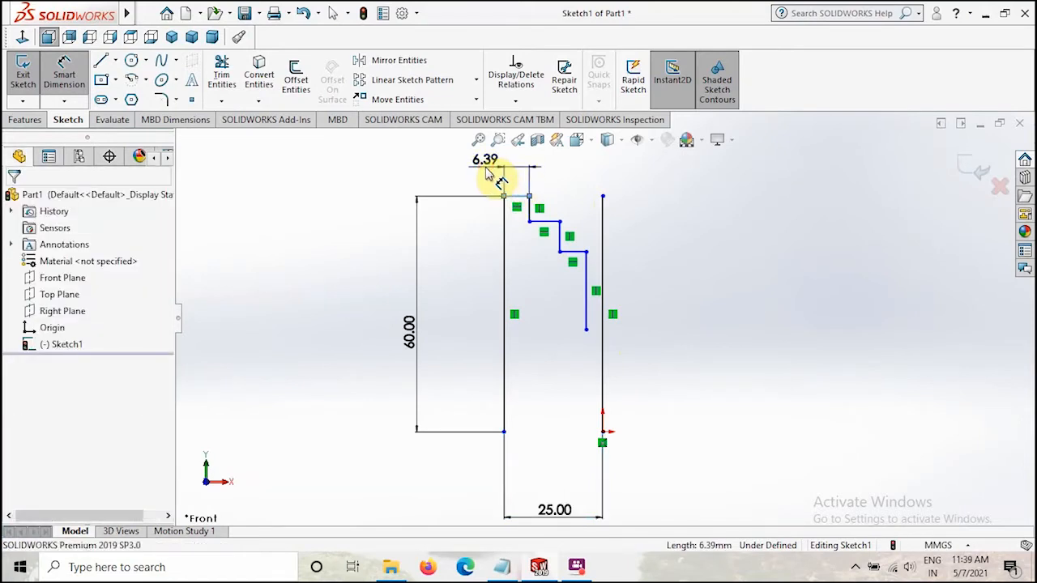
pyautogui.click(489, 174)
pyautogui.write('4')
pyautogui.press('Return')
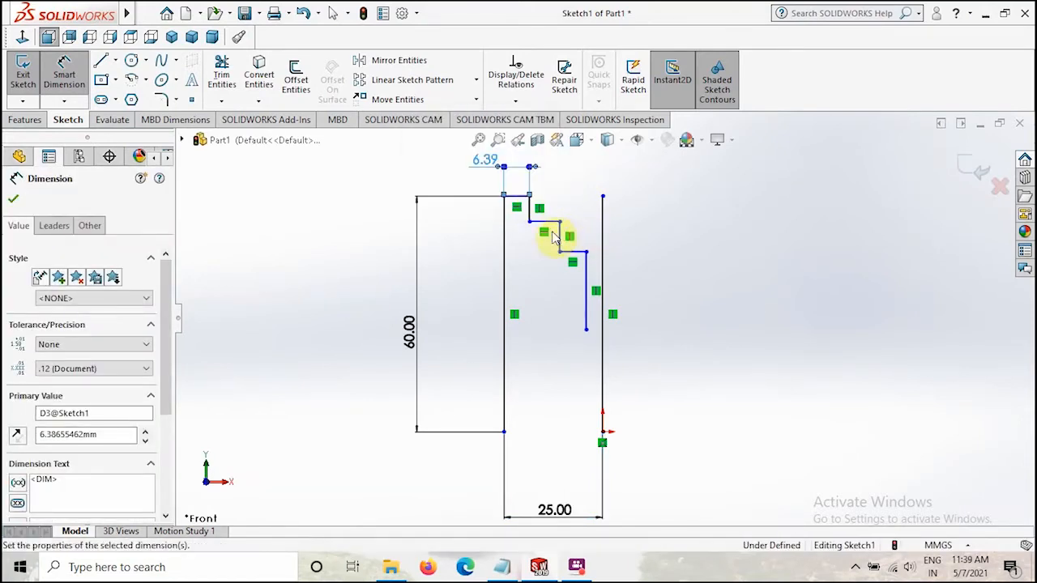
# Dimension the height of the uppermost step's short vertical line as 5 mm
pyautogui.click(519, 210)
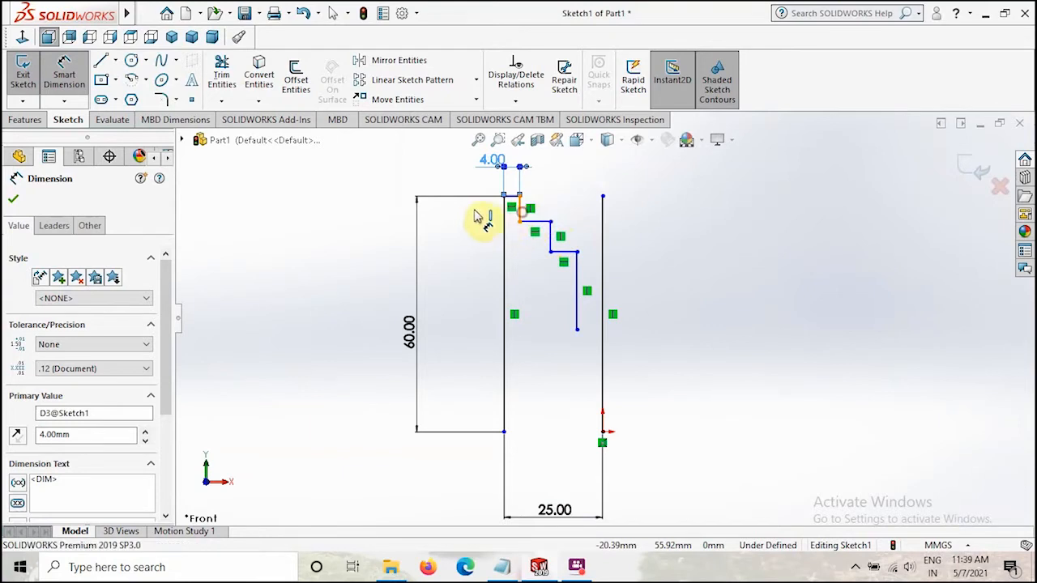
pyautogui.click(471, 218)
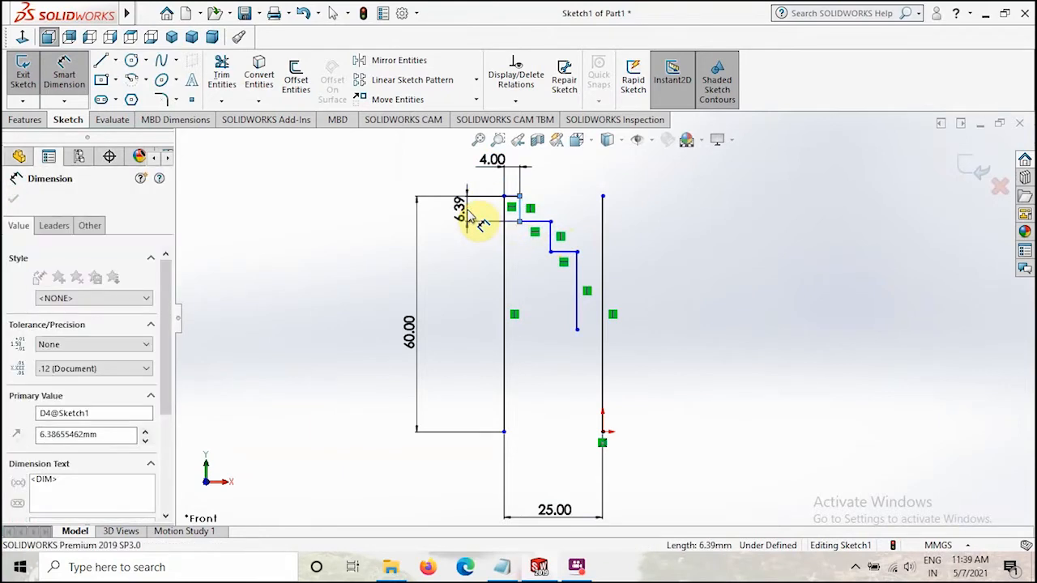
pyautogui.write('5')
pyautogui.press('Return')
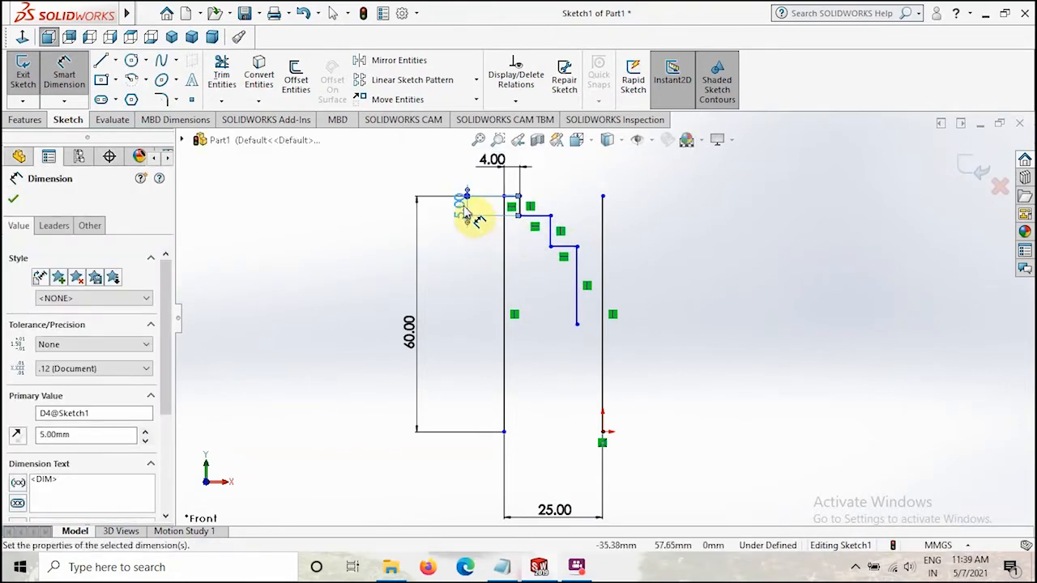
pyautogui.press('Escape')
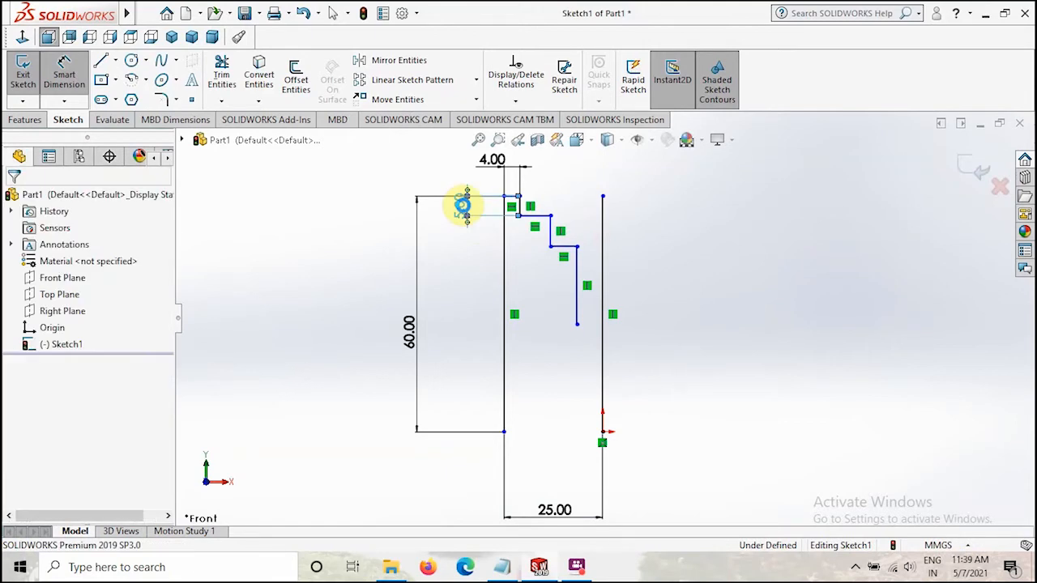
# Set the height of the uppermost step's short vertical line to 3 mm
pyautogui.doubleClick(462, 206)
pyautogui.press('Return')
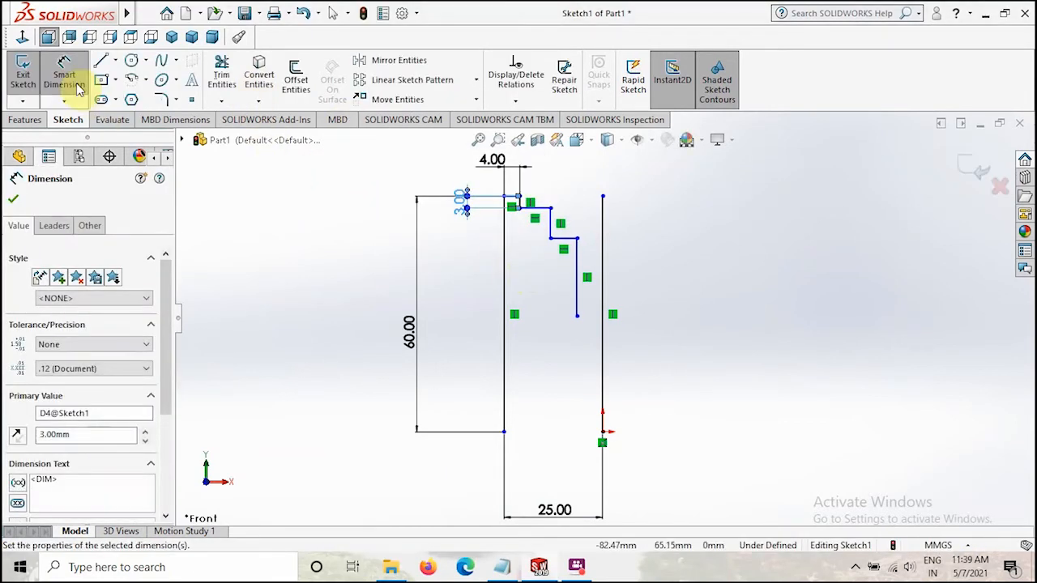
pyautogui.press('Escape')
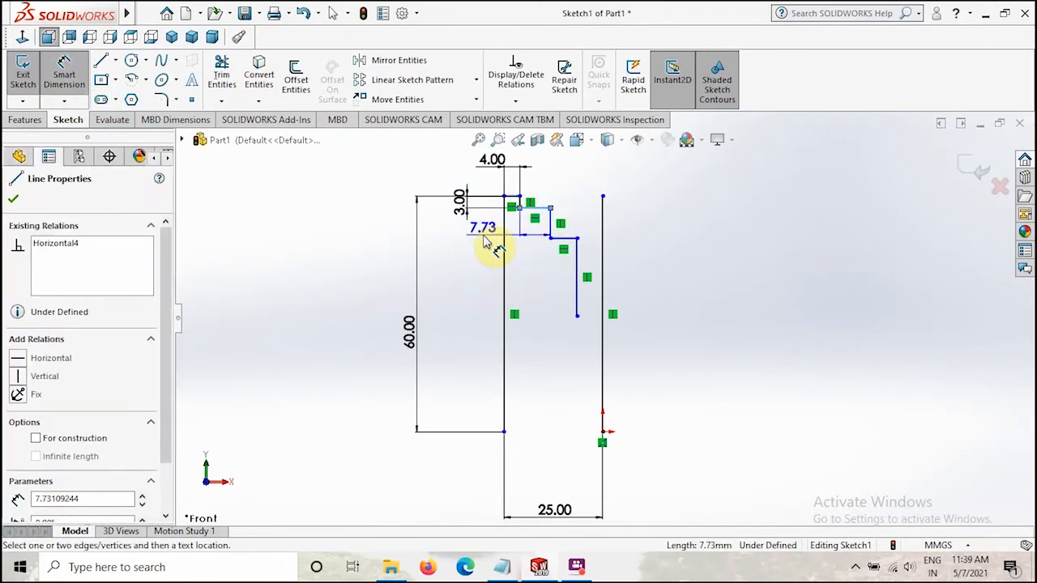
# Dimension the second step's horizontal line as 5 mm
pyautogui.click(483, 236)
pyautogui.write('5')
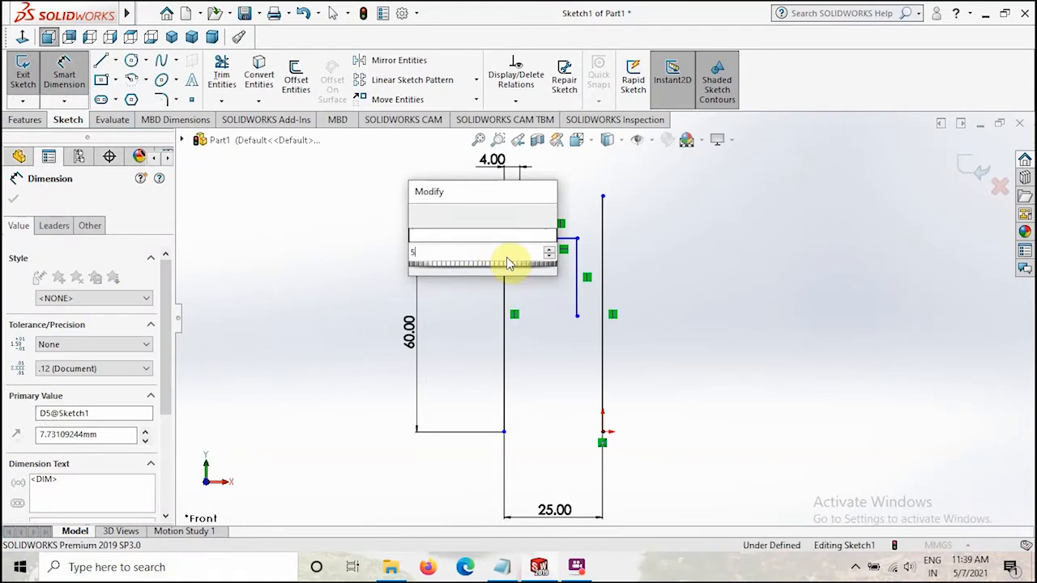
pyautogui.press('Return')
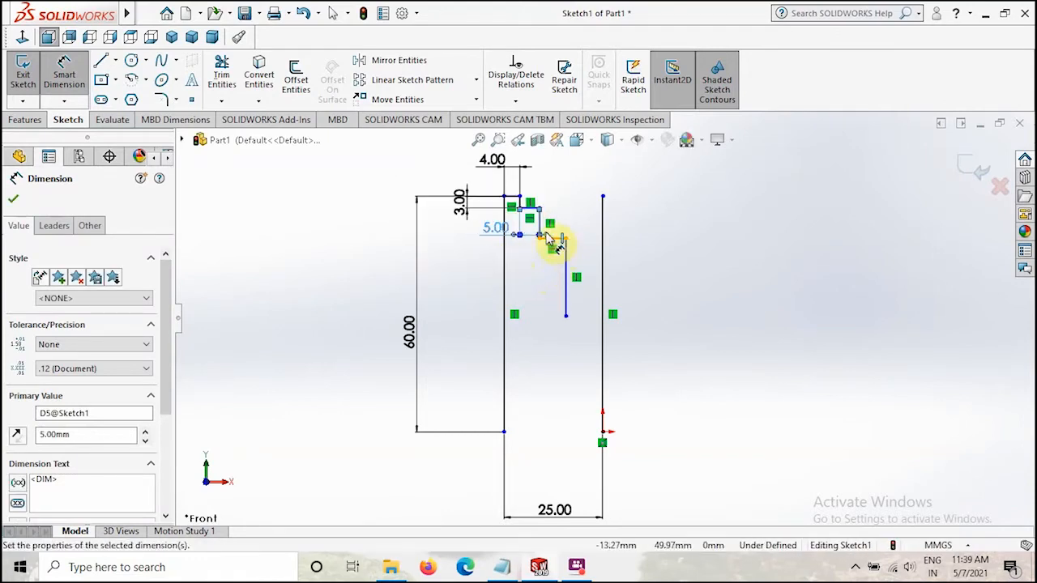
# Dimension the second step's vertical line as 12 mm
pyautogui.click(540, 226)
pyautogui.click(450, 237)
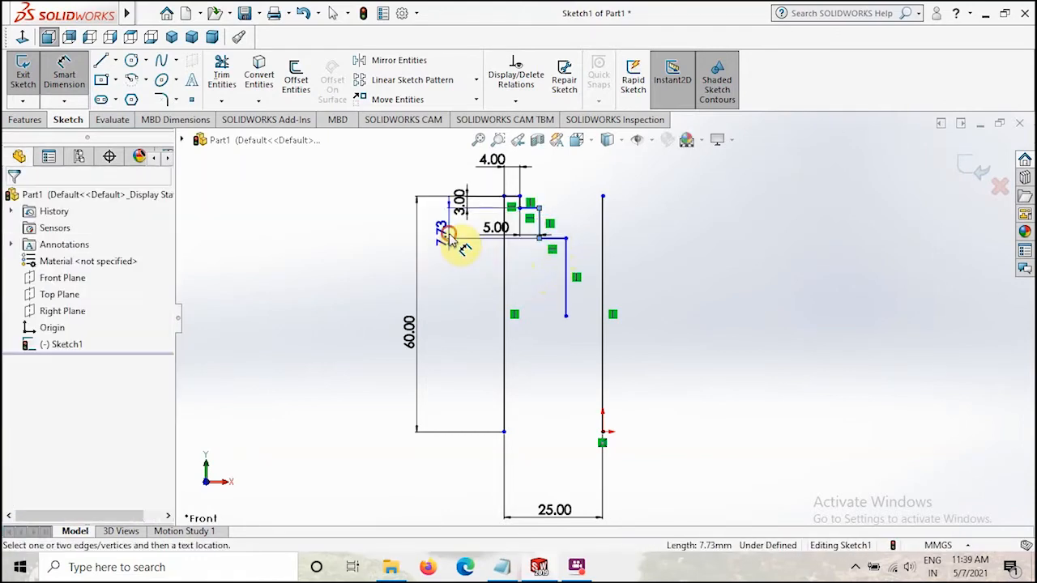
pyautogui.click(454, 241)
pyautogui.press('Return')
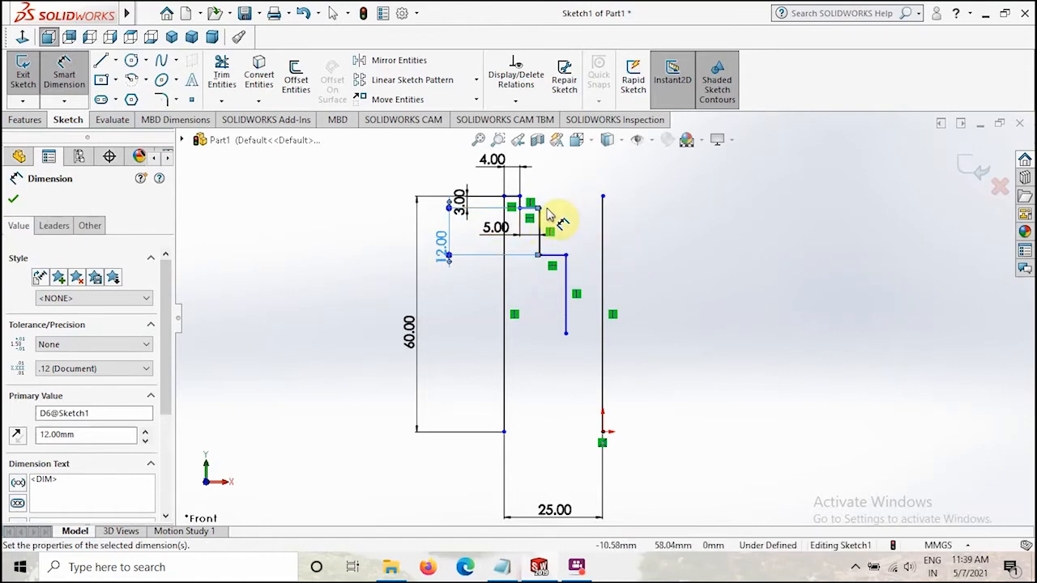
# Dimension the lowest step's horizontal line as 3 mm
pyautogui.click(552, 255)
pyautogui.click(65, 74)
pyautogui.click(65, 74)
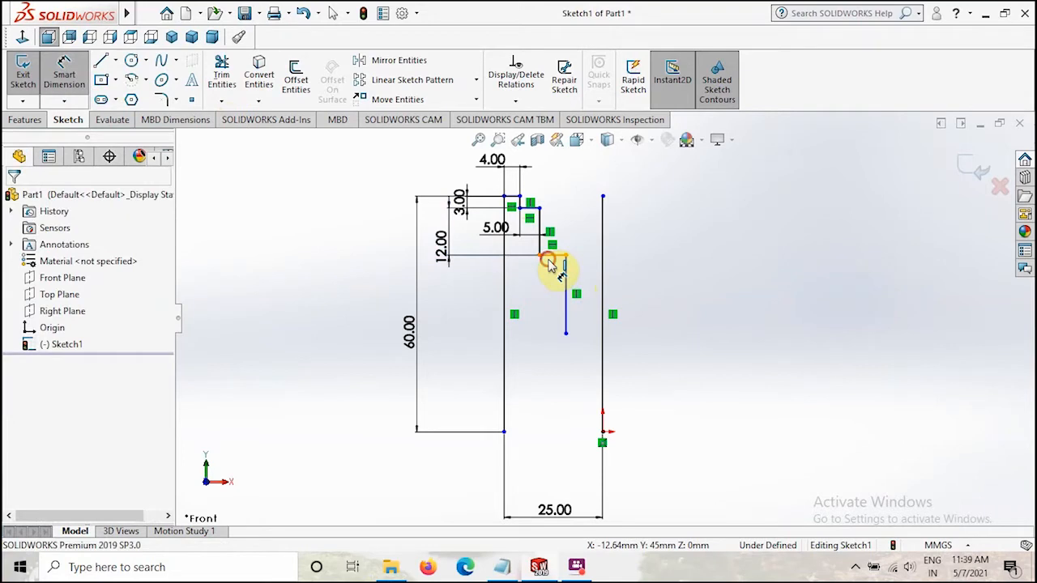
pyautogui.click(548, 257)
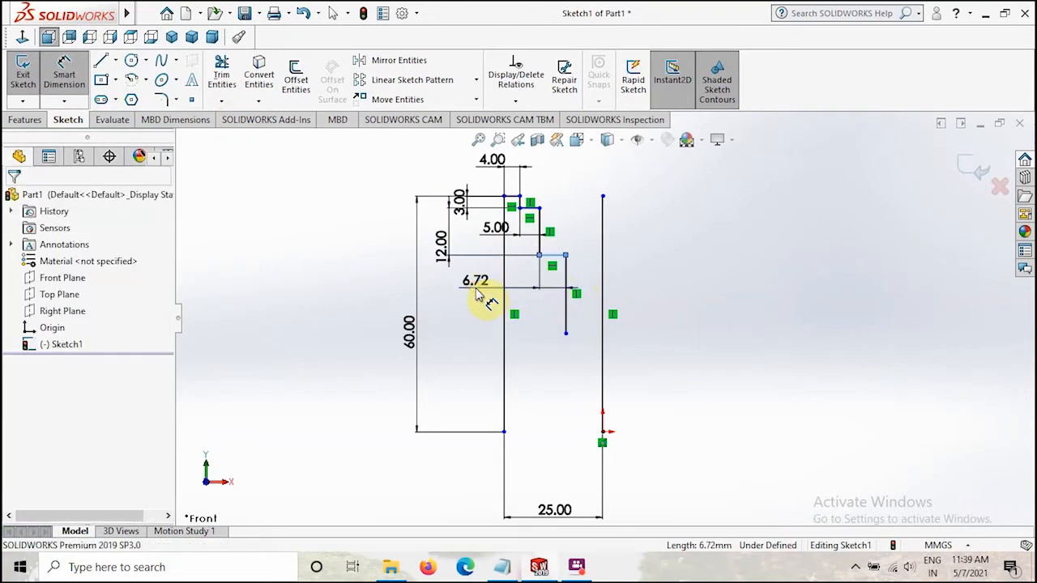
pyautogui.click(478, 296)
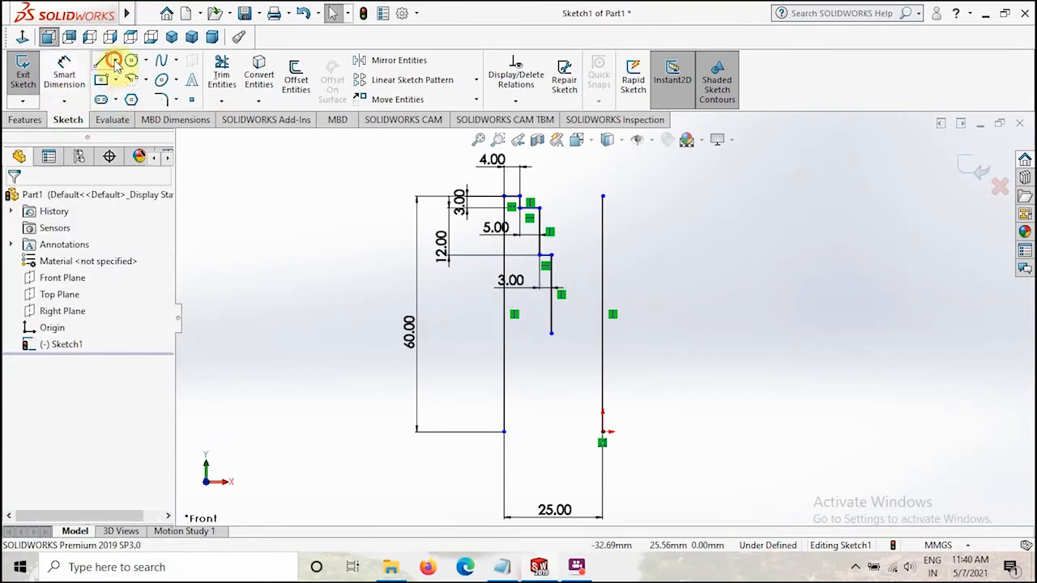
# Draw a horizontal centerline from the midpoint of the 60 mm vertical line to the midpoint of the vertical line through the origin
pyautogui.click(116, 63)
pyautogui.click(131, 96)
pyautogui.click(504, 314)
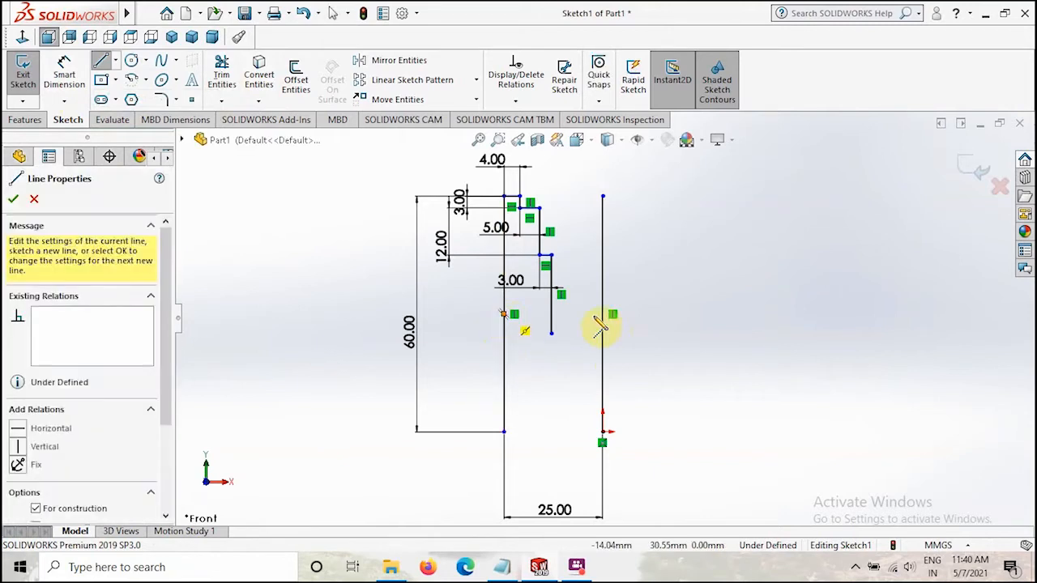
pyautogui.click(602, 314)
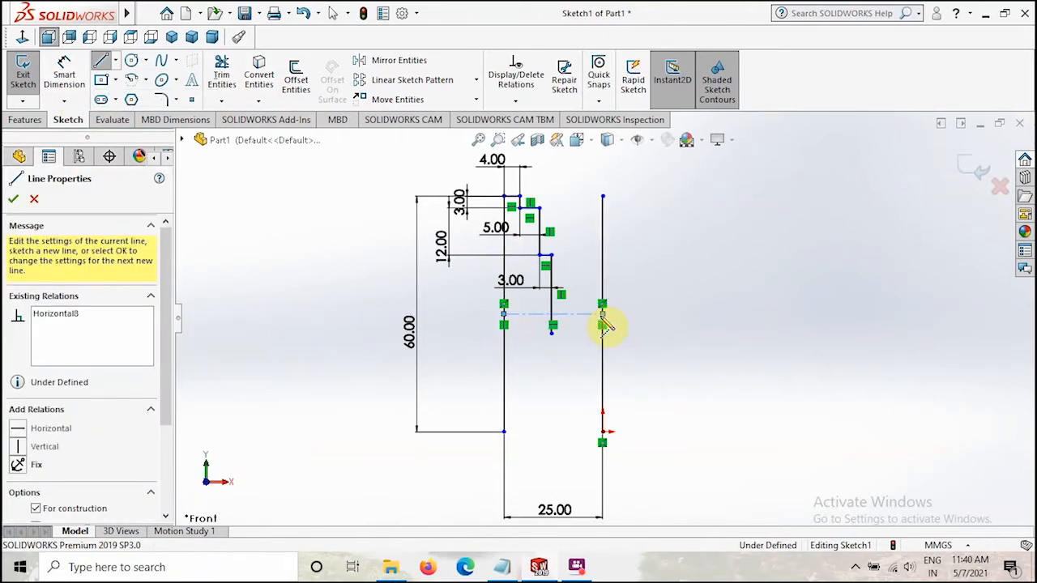
pyautogui.press('Escape')
pyautogui.press('Escape')
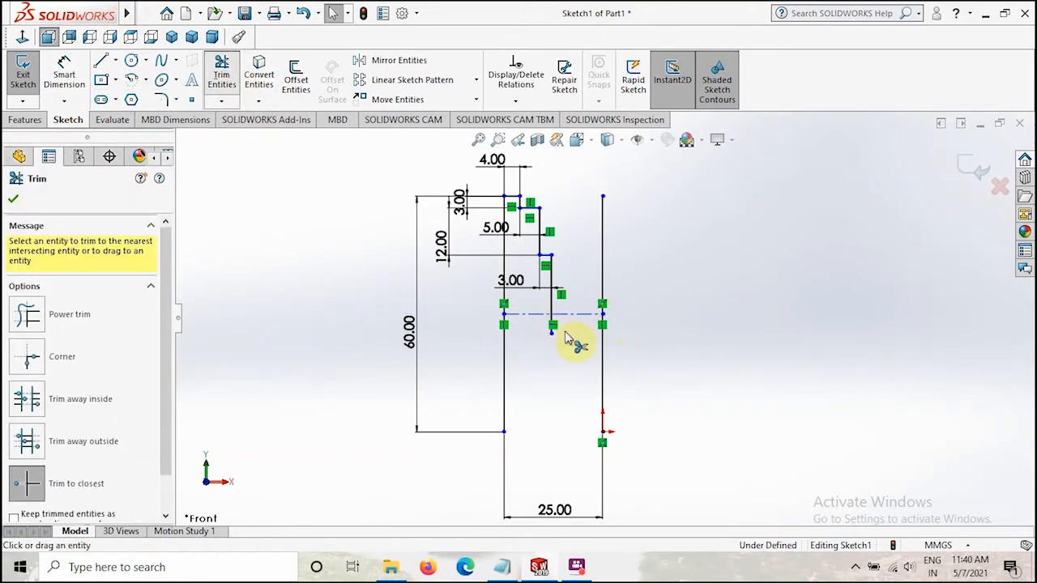
# Trim the end of the innermost step's vertical line that extends below the horizontal centerline
pyautogui.click(551, 330)
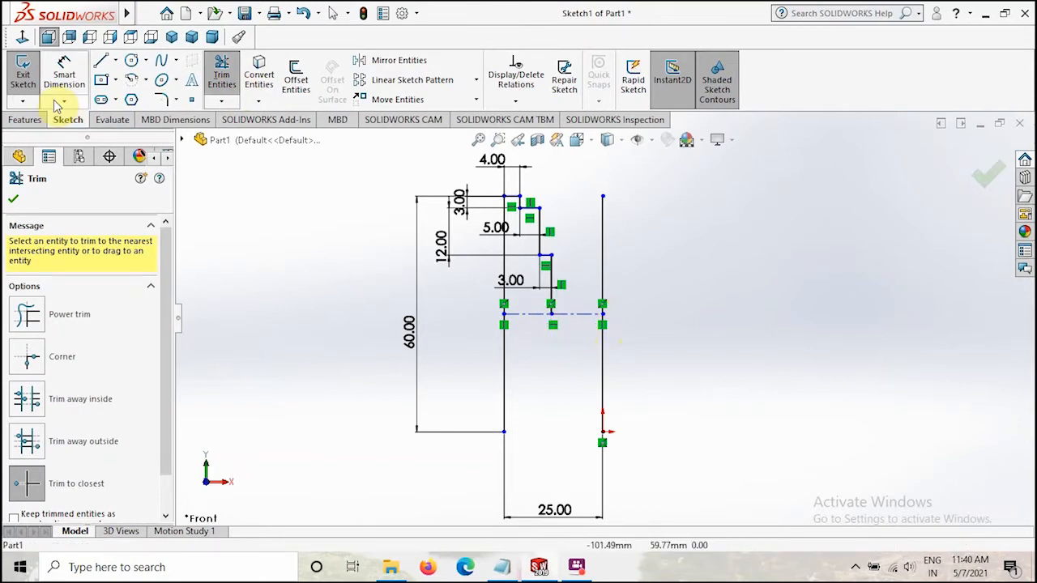
pyautogui.click(221, 75)
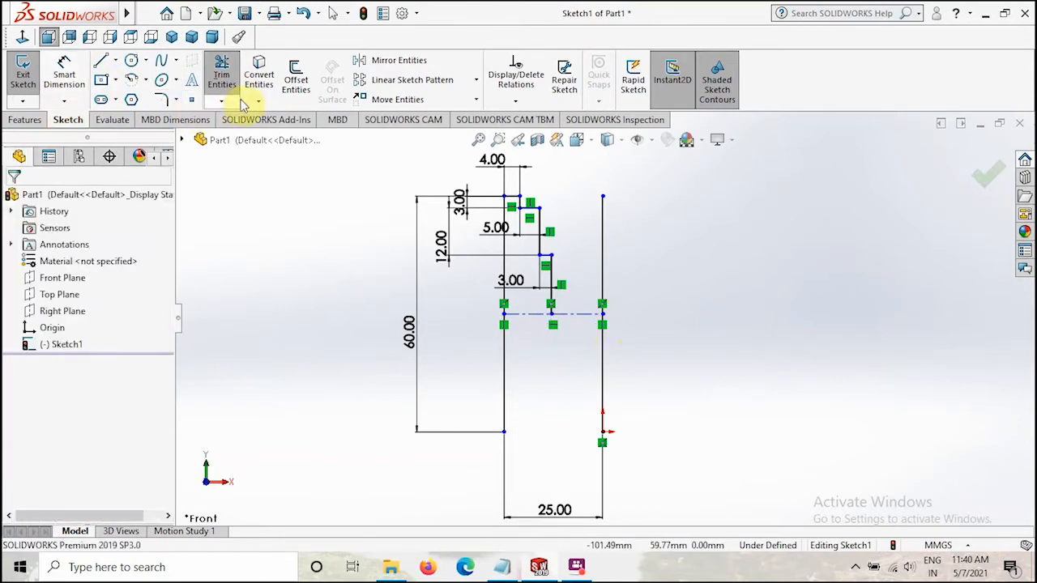
# Mirror the stepped profile lines about the horizontal centerline to close the lower half of the profile
pyautogui.click(398, 61)
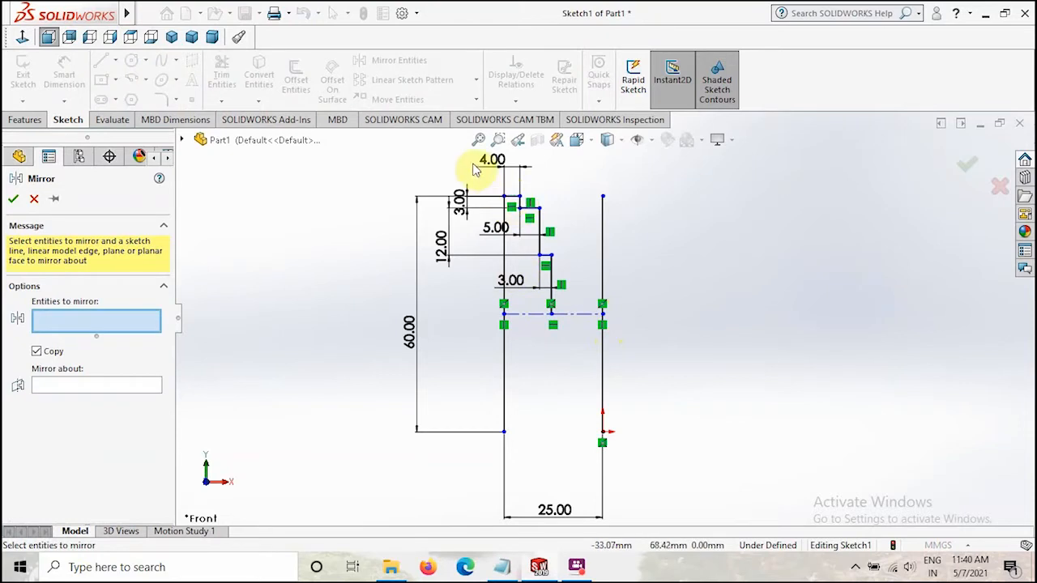
pyautogui.moveTo(444, 160)
pyautogui.mouseDown()
pyautogui.moveTo(575, 301)
pyautogui.moveTo(576, 330)
pyautogui.mouseUp()
pyautogui.click(77, 447)
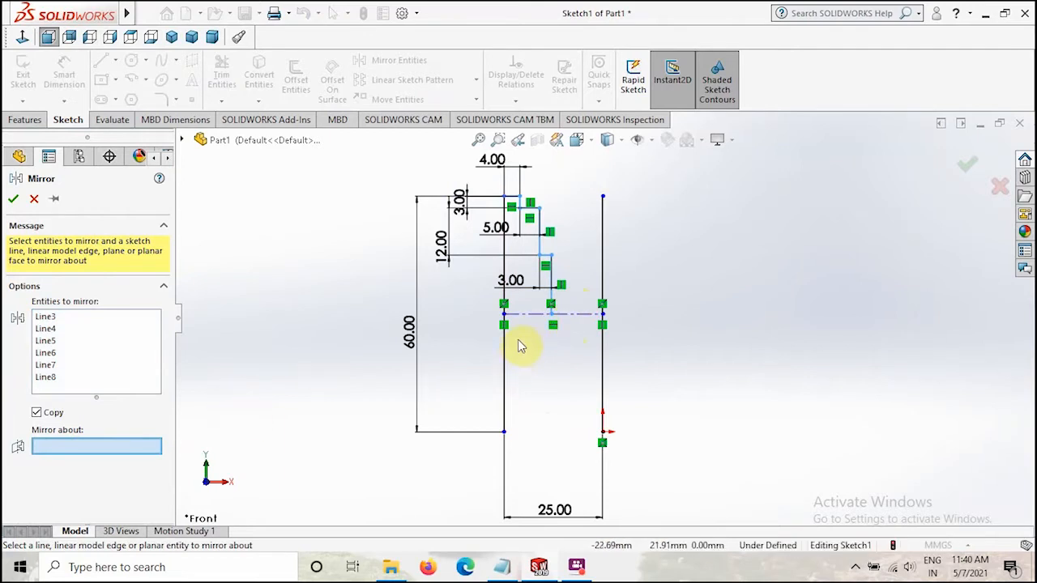
pyautogui.click(521, 315)
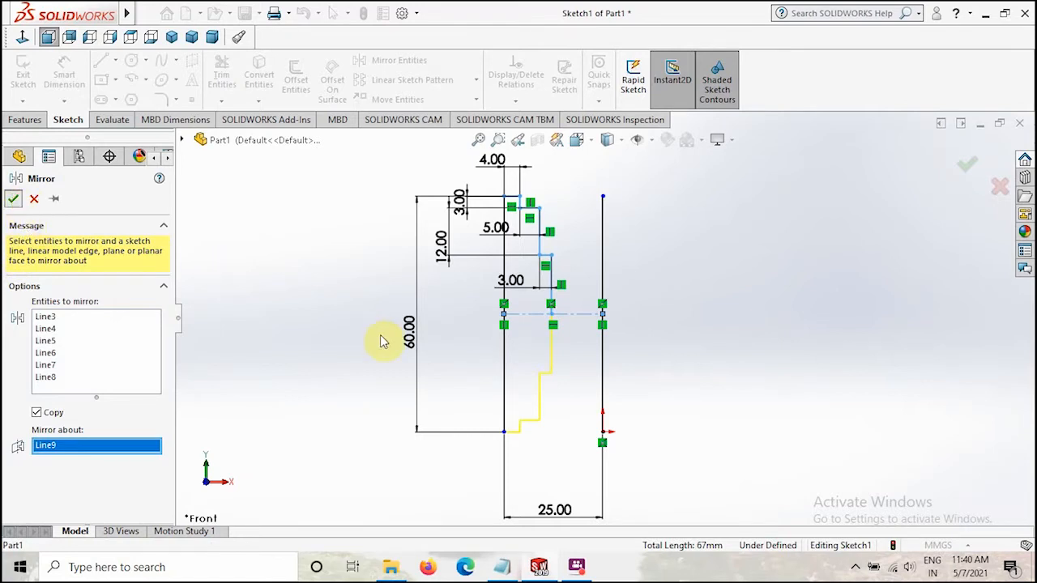
pyautogui.press('Return')
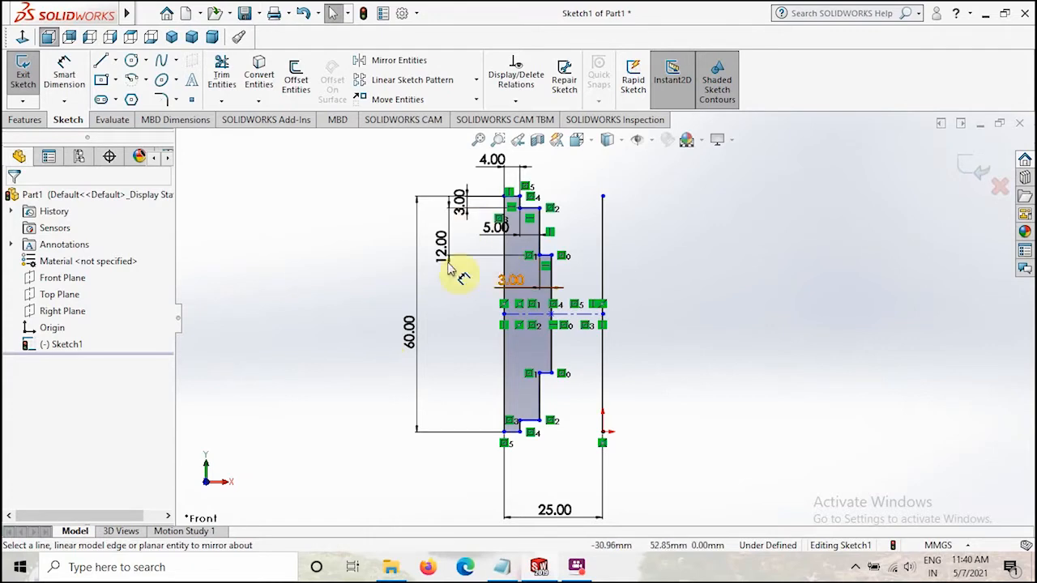
# Delete the horizontal centerline that crosses the middle of the profile
pyautogui.scroll(-2, 365, 330)
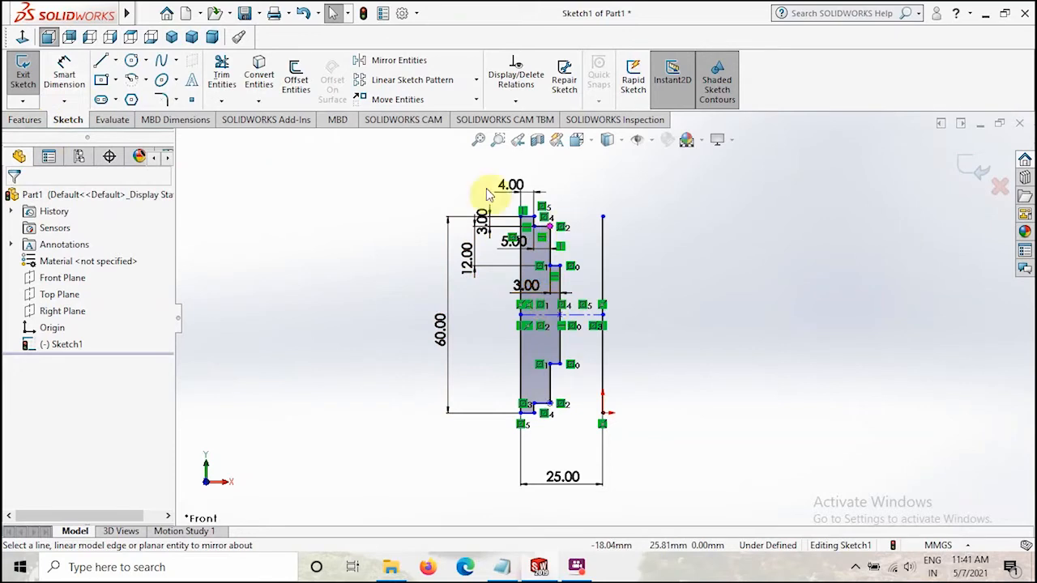
pyautogui.click(680, 291)
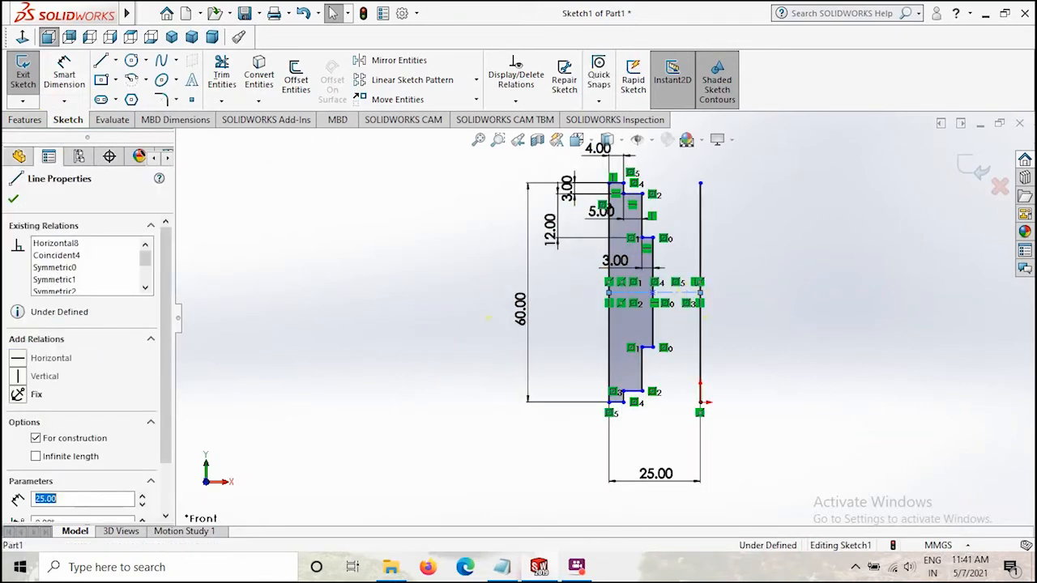
pyautogui.press('Delete')
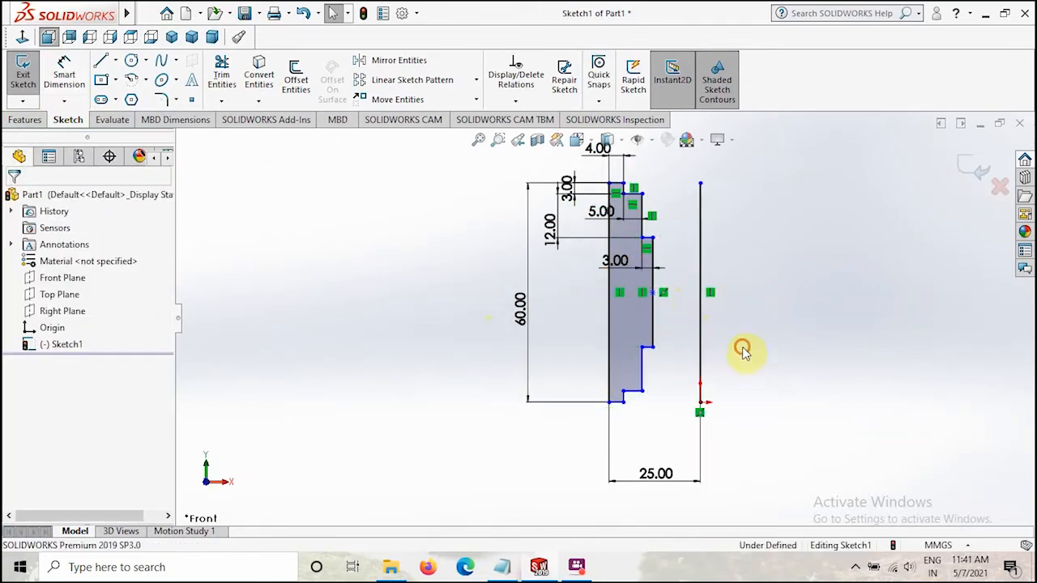
# Convert the vertical line through the origin to construction geometry
pyautogui.click(701, 328)
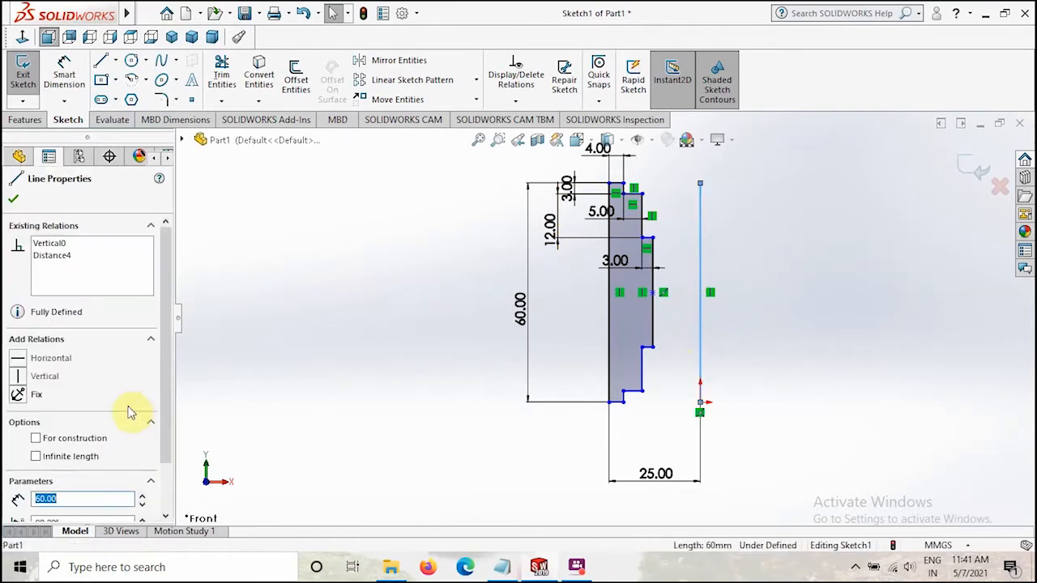
pyautogui.click(35, 438)
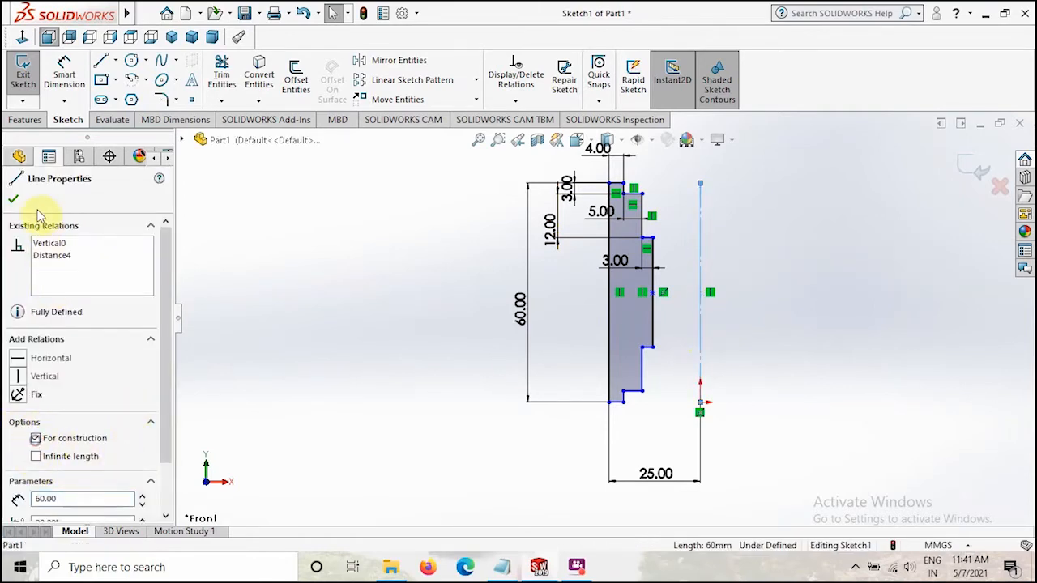
pyautogui.click(14, 200)
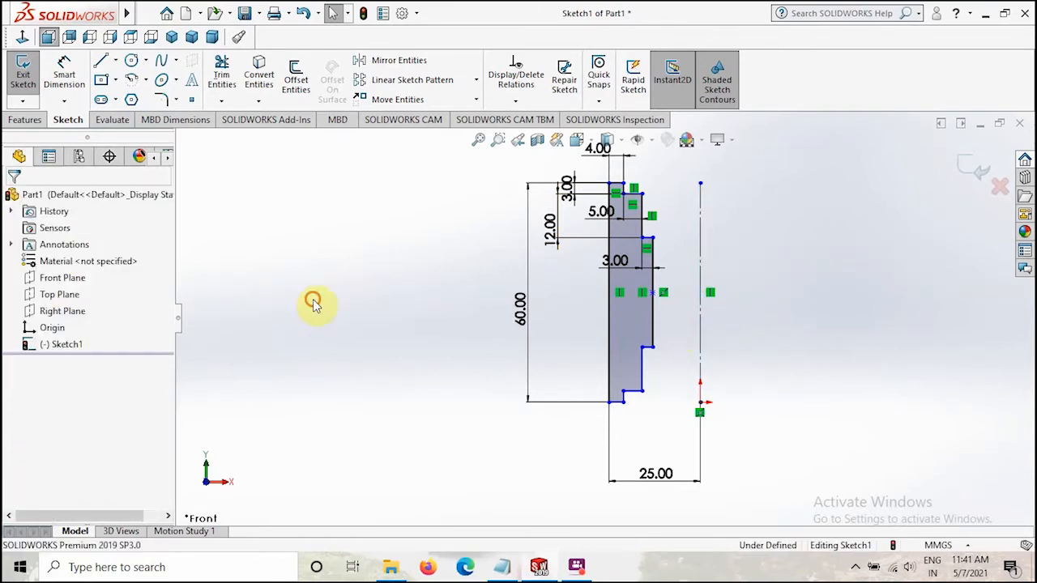
# Revolve the closed stepped profile 360 degrees about the vertical construction line through the origin
pyautogui.click(25, 122)
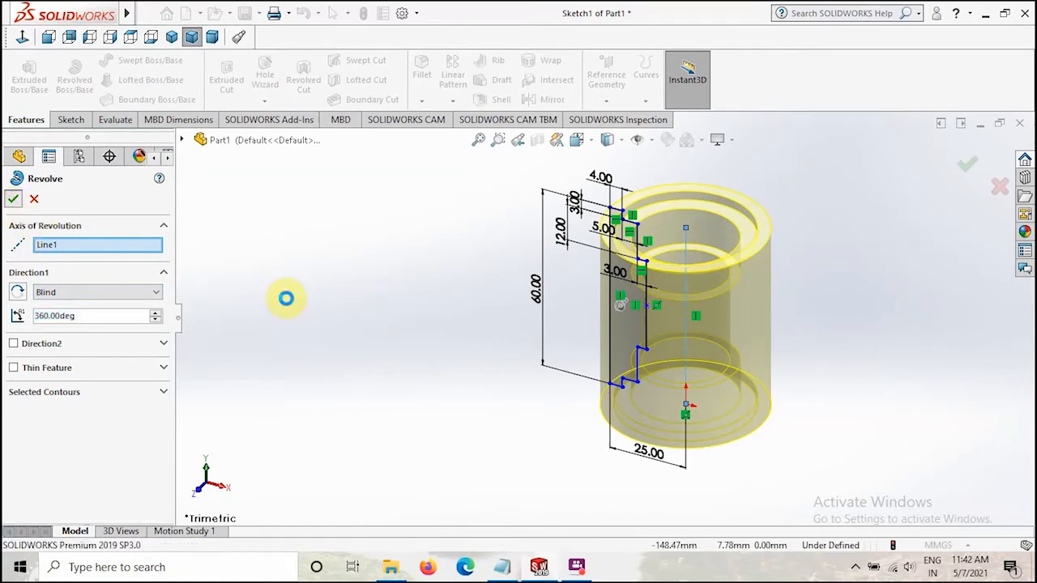
pyautogui.press('Return')
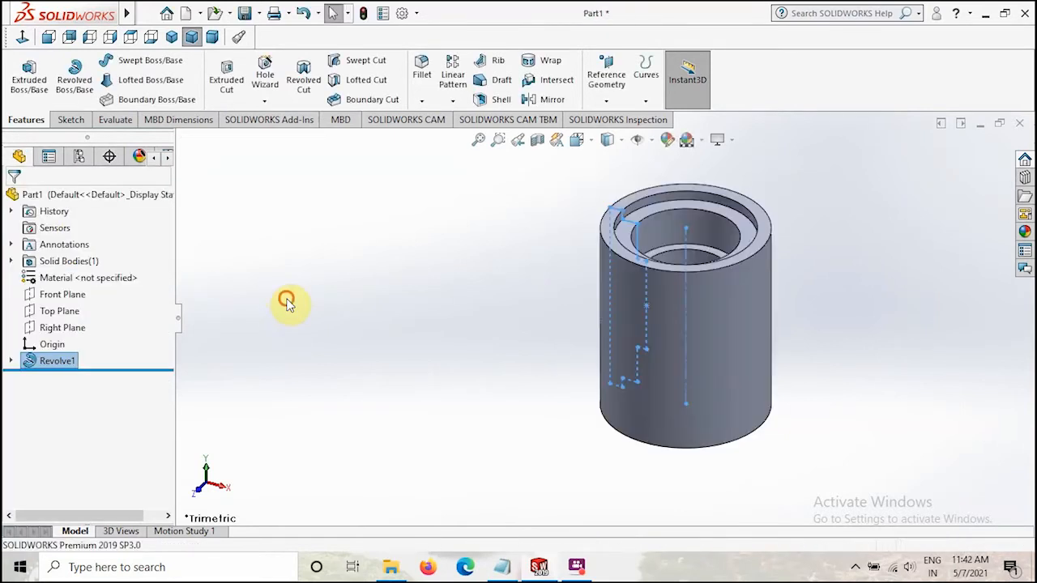
# In a new sketch on the Front Plane, draw a vertical line from the origin to the midpoint of the sleeve's top edge, and exit the sketch
pyautogui.click(63, 295)
pyautogui.click(68, 268)
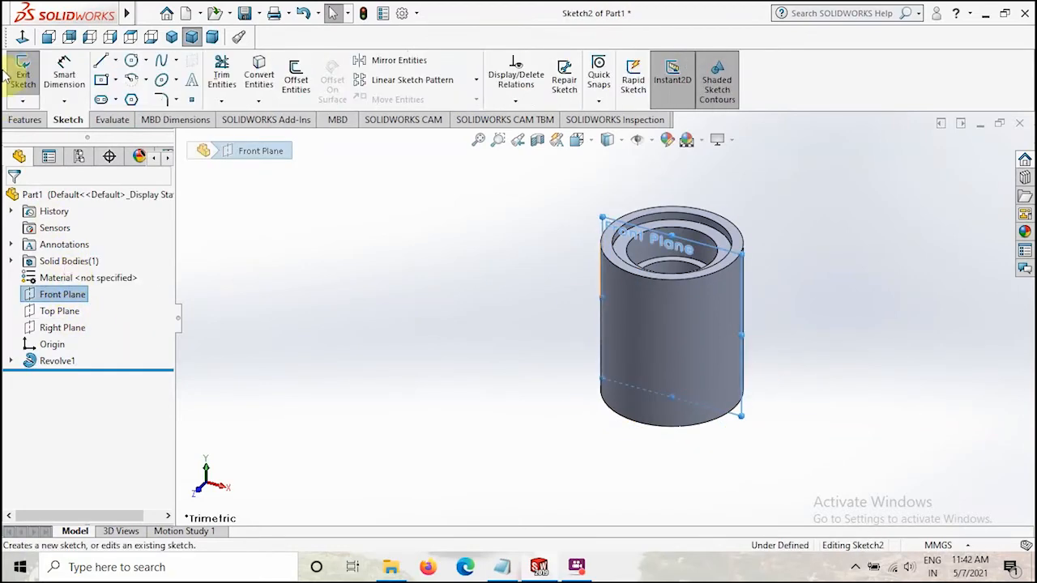
pyautogui.click(20, 36)
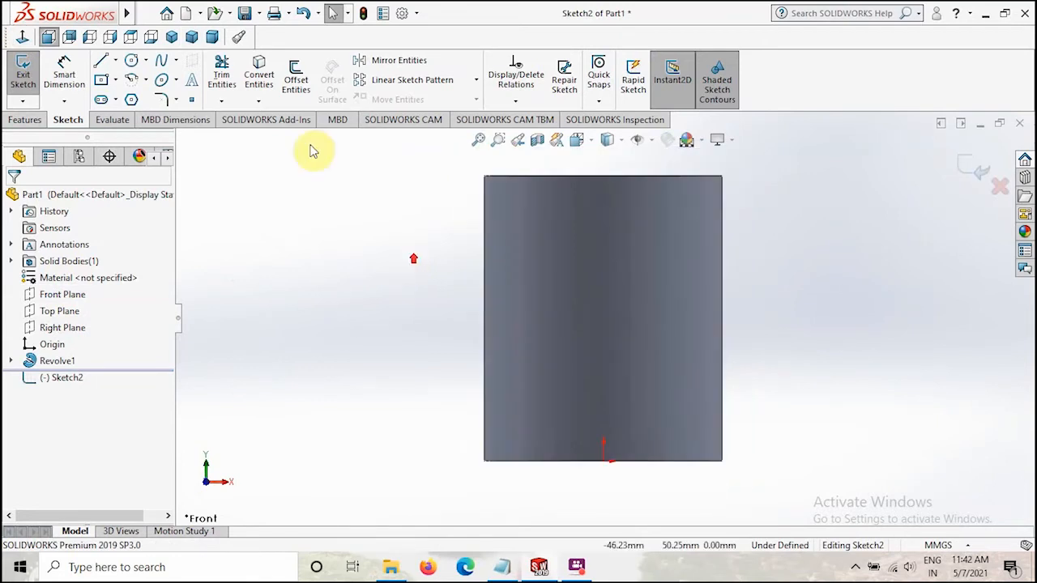
pyautogui.click(108, 63)
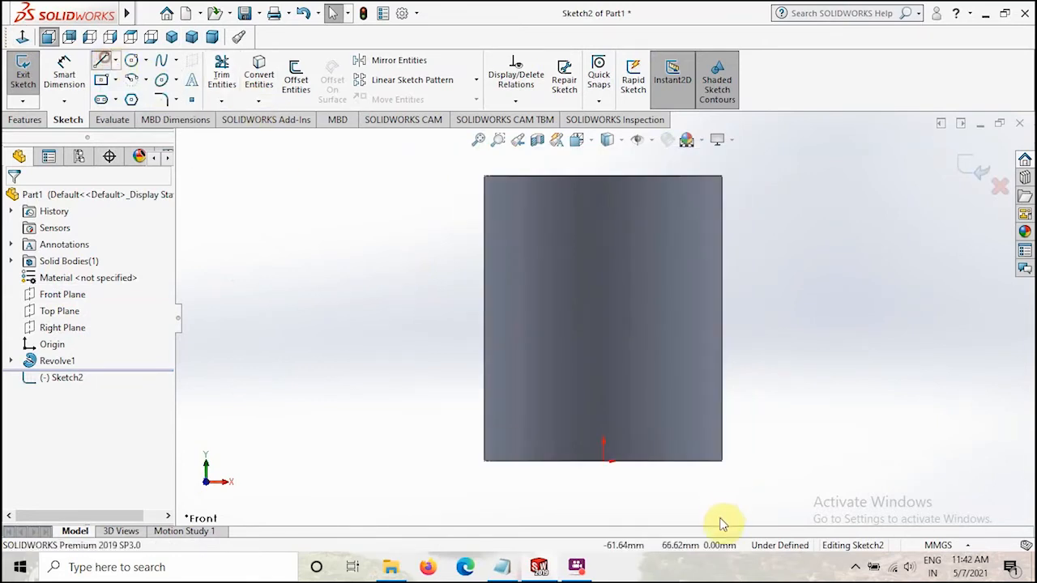
pyautogui.click(604, 461)
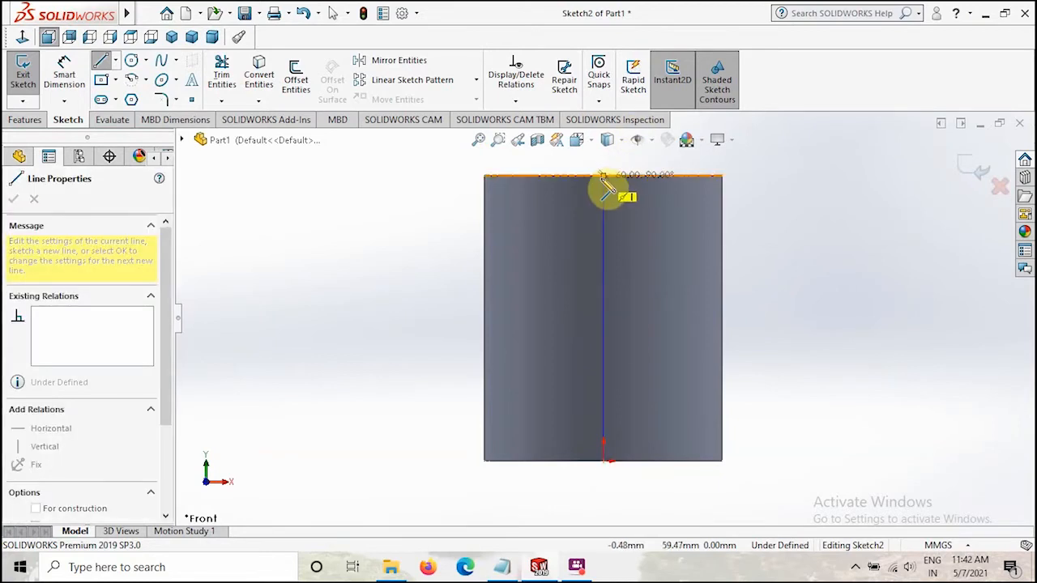
pyautogui.click(604, 176)
pyautogui.click(23, 69)
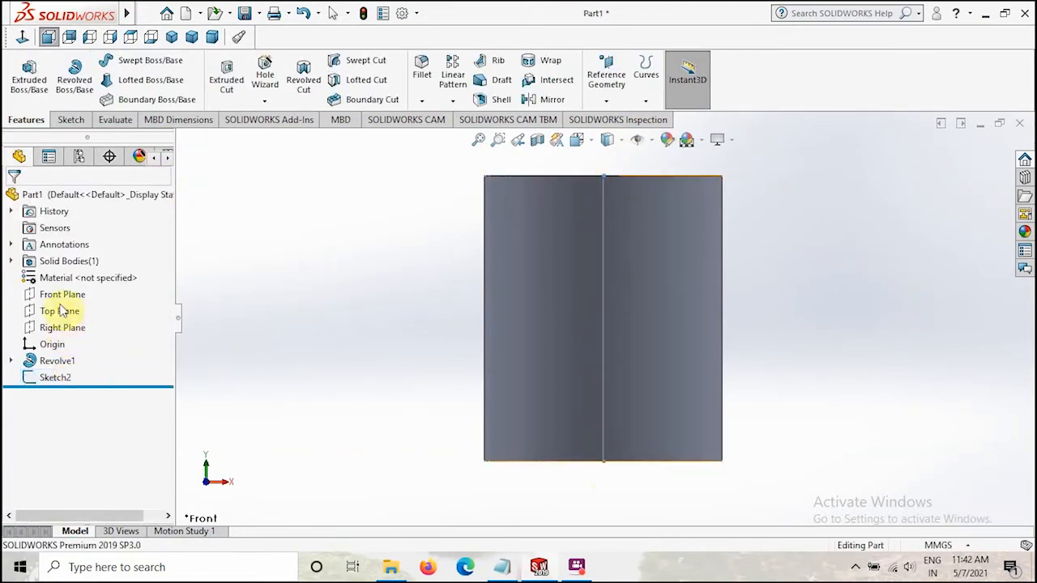
# In a new sketch seen from the top, draw a thin center rectangle at the origin extending past both sides of the sleeve
pyautogui.moveTo(423, 292); pyautogui.dragTo(421, 265, button='middle')
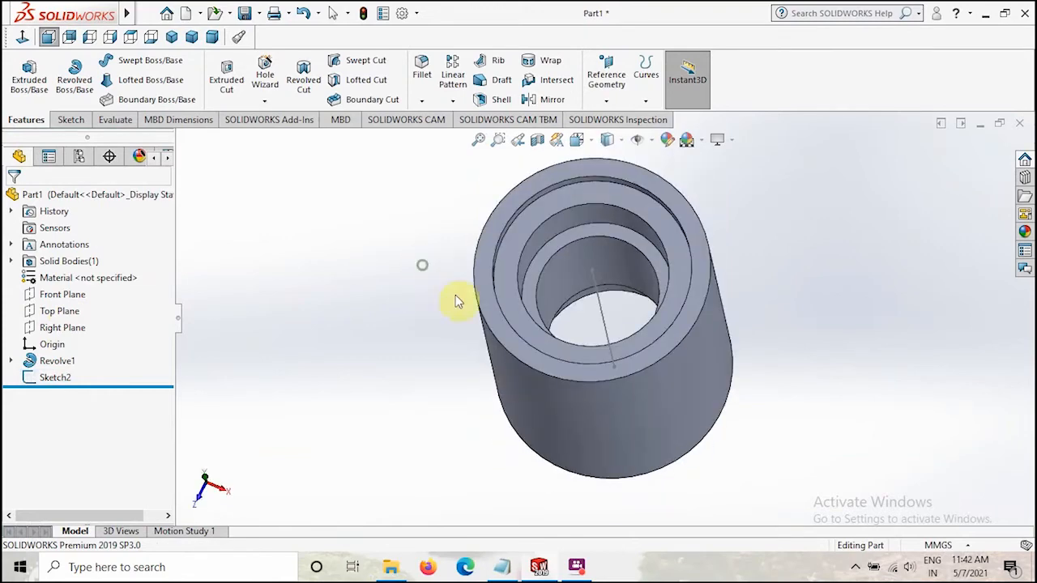
pyautogui.click(572, 273)
pyautogui.click(23, 65)
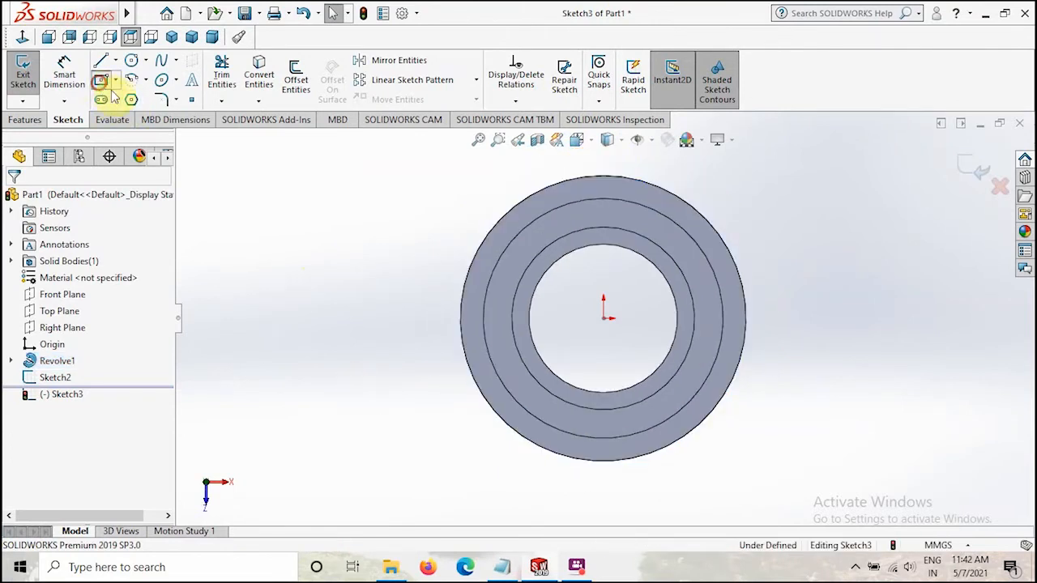
pyautogui.click(604, 317)
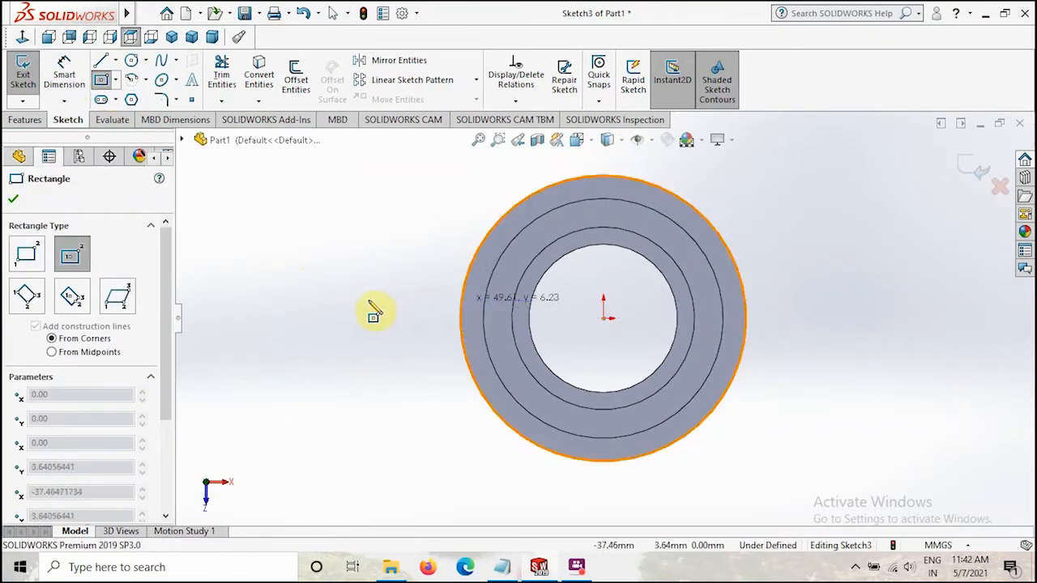
pyautogui.click(328, 318)
# Dimension the thin rectangle's overall length to 200 mm
pyautogui.click(65, 73)
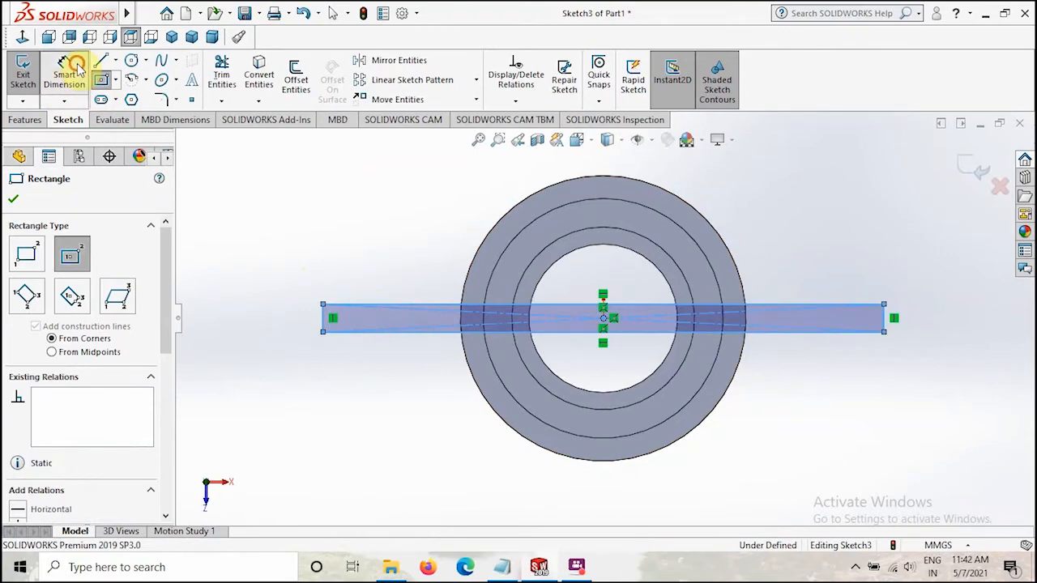
pyautogui.click(417, 304)
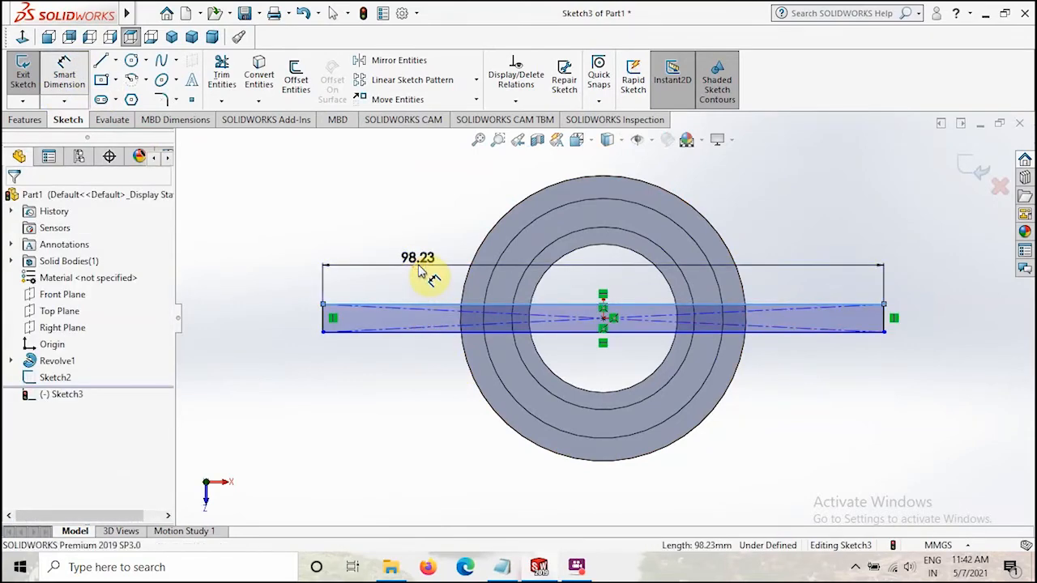
pyautogui.click(425, 271)
pyautogui.write('200')
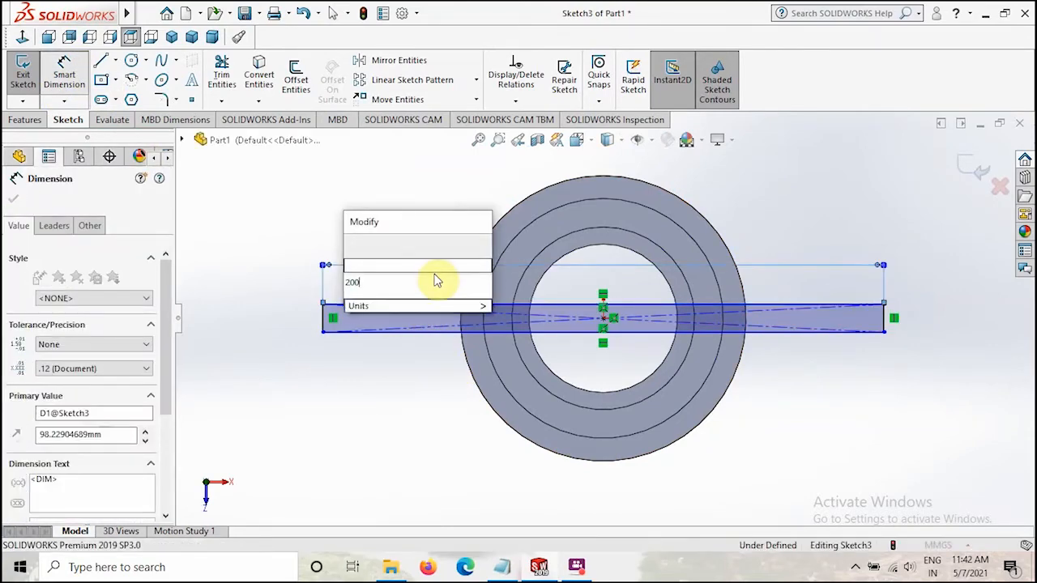
pyautogui.press('Return')
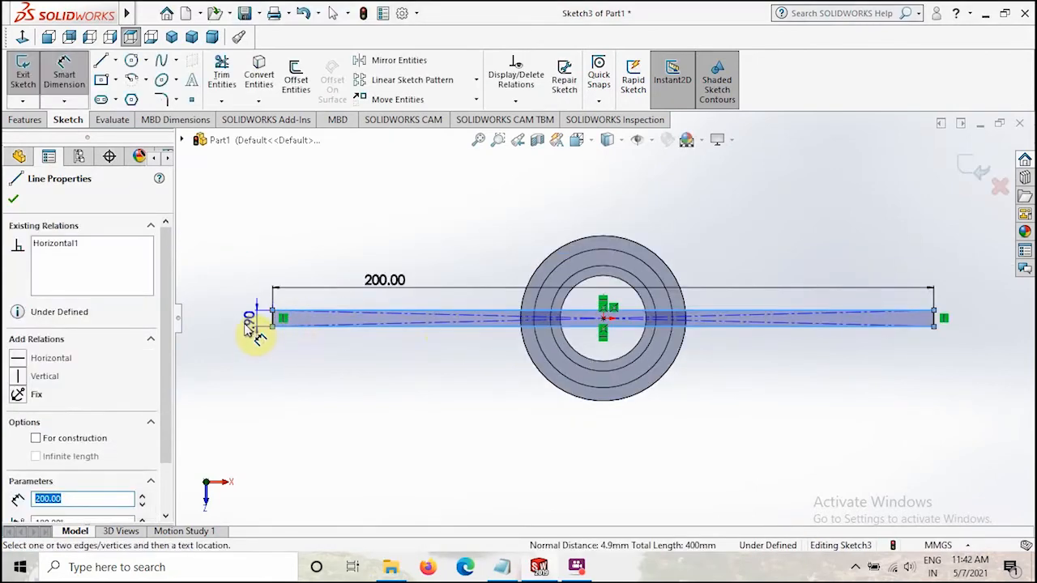
pyautogui.press('Escape')
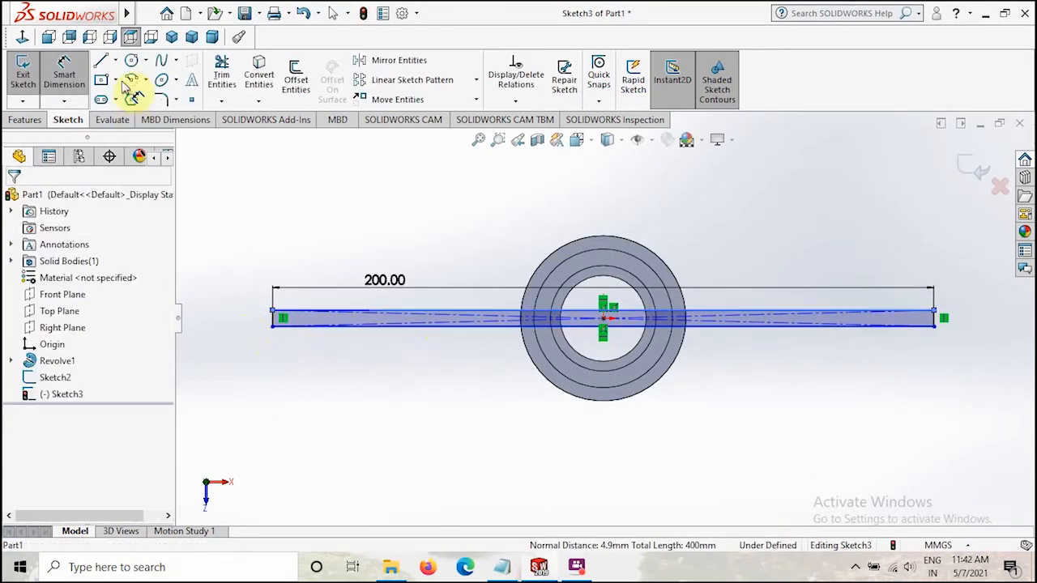
# Draw a circle centered on the origin and tangent to the rectangle's left short edge, with a radius of about 100 mm
pyautogui.click(603, 319)
pyautogui.scroll(3, 273, 324)
pyautogui.scroll(-2, 397, 321)
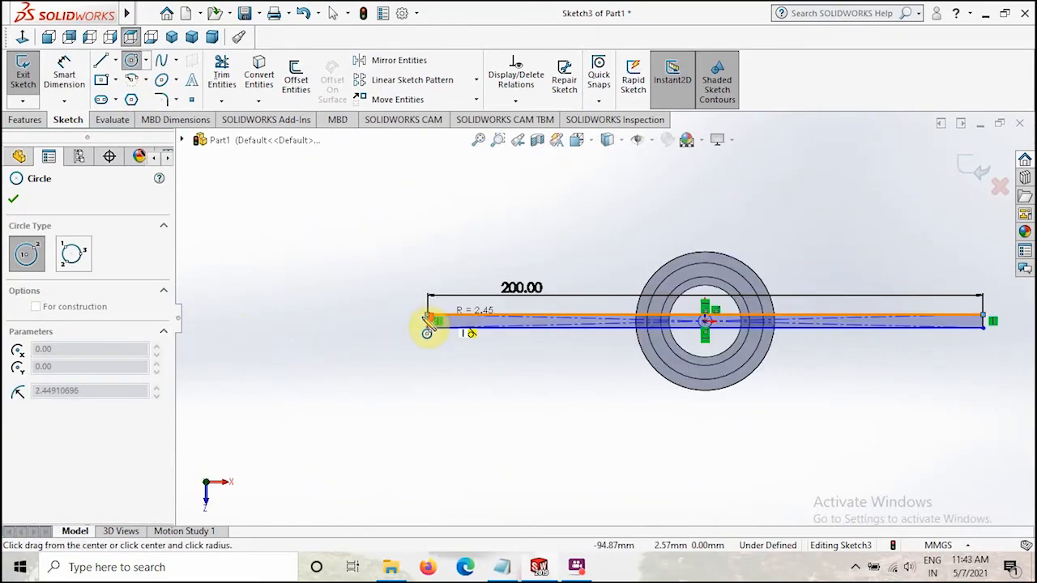
pyautogui.scroll(-3, 427, 332)
pyautogui.click(474, 324)
pyautogui.press('Escape')
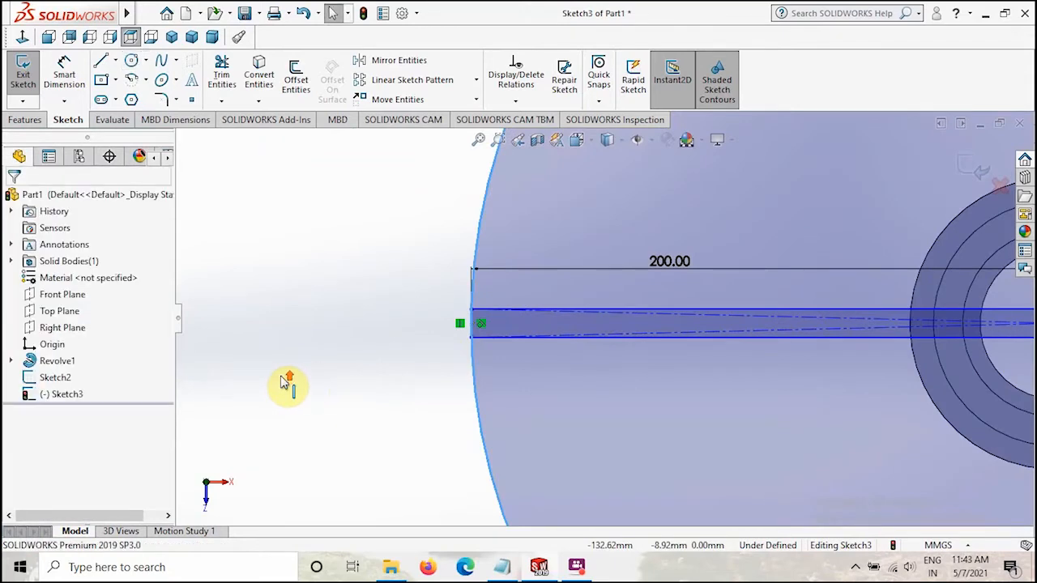
# Convert the hub's outer 50 mm circular edge into a sketch circle in the current sketch
pyautogui.scroll(3, 286, 386)
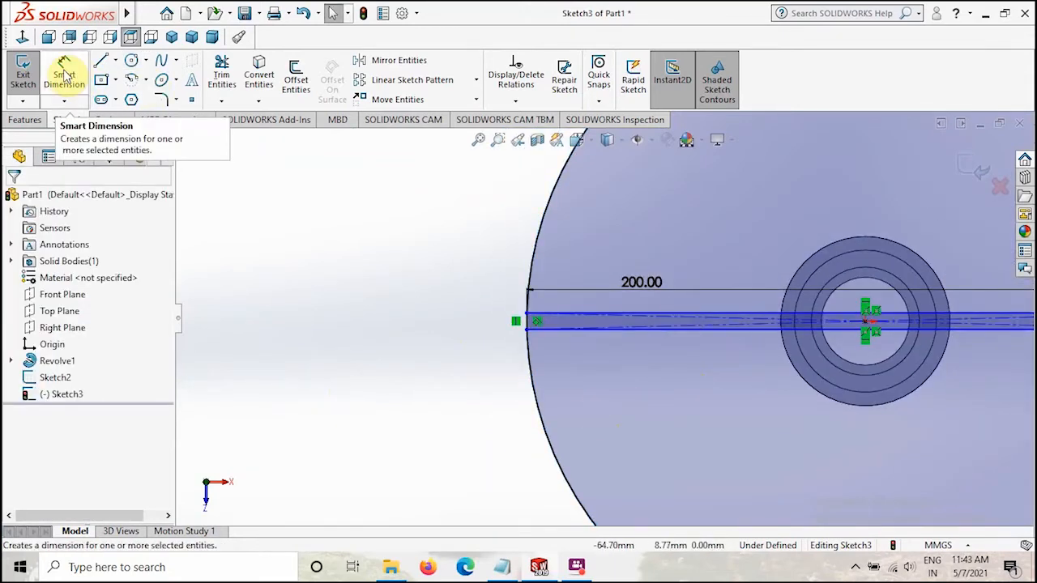
pyautogui.click(786, 307)
pyautogui.press('f')
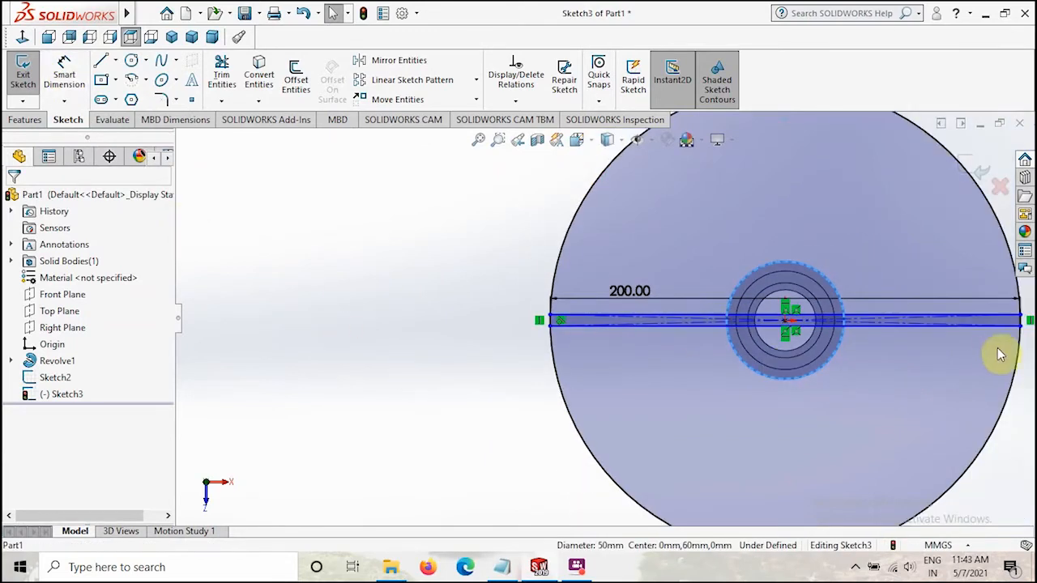
pyautogui.scroll(-2, 980, 336)
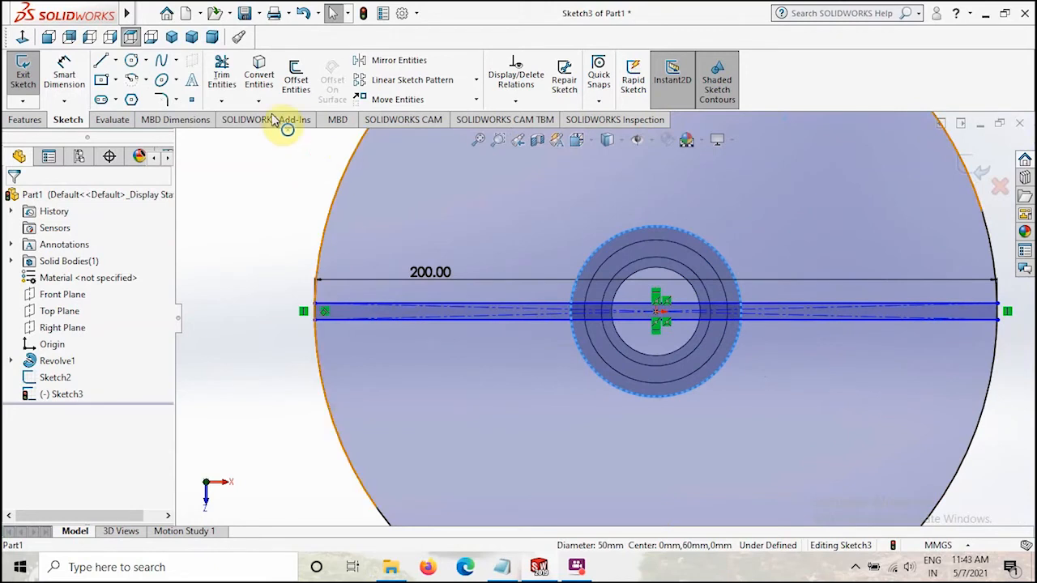
pyautogui.click(259, 73)
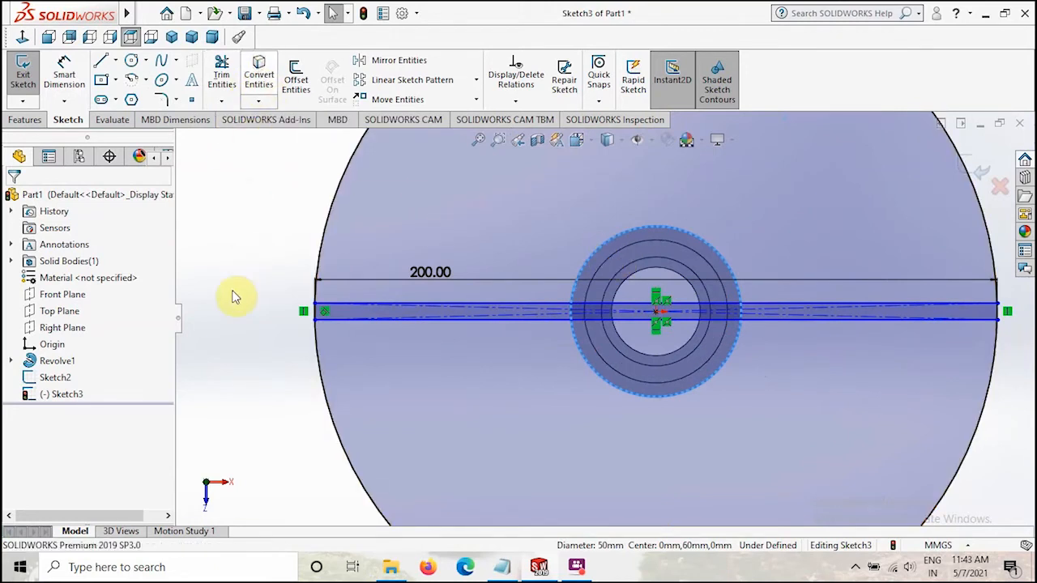
# Dimension the distance between the rectangle's two long edges to 2 mm
pyautogui.click(64, 71)
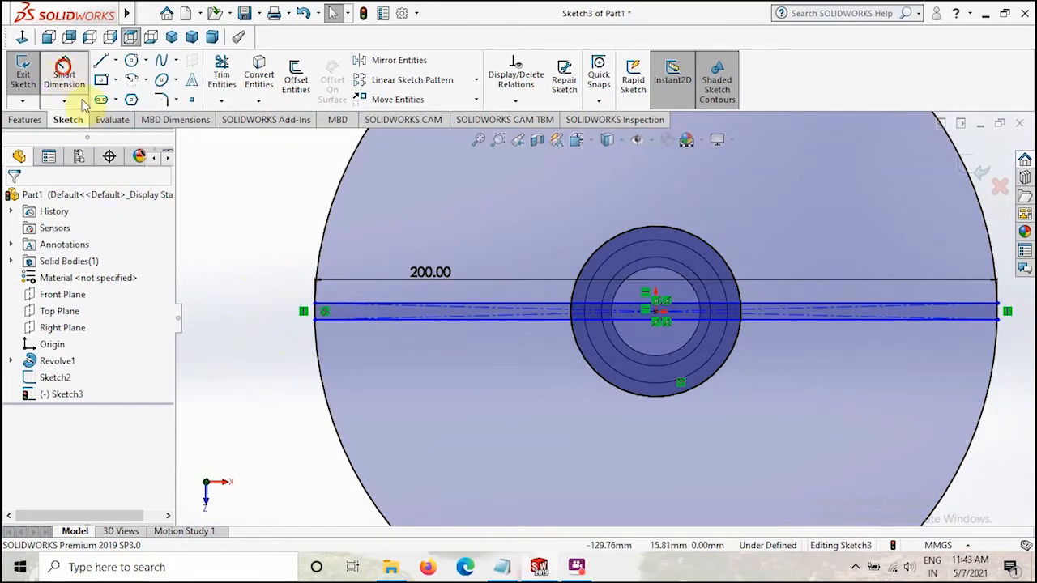
pyautogui.click(453, 310)
pyautogui.click(258, 334)
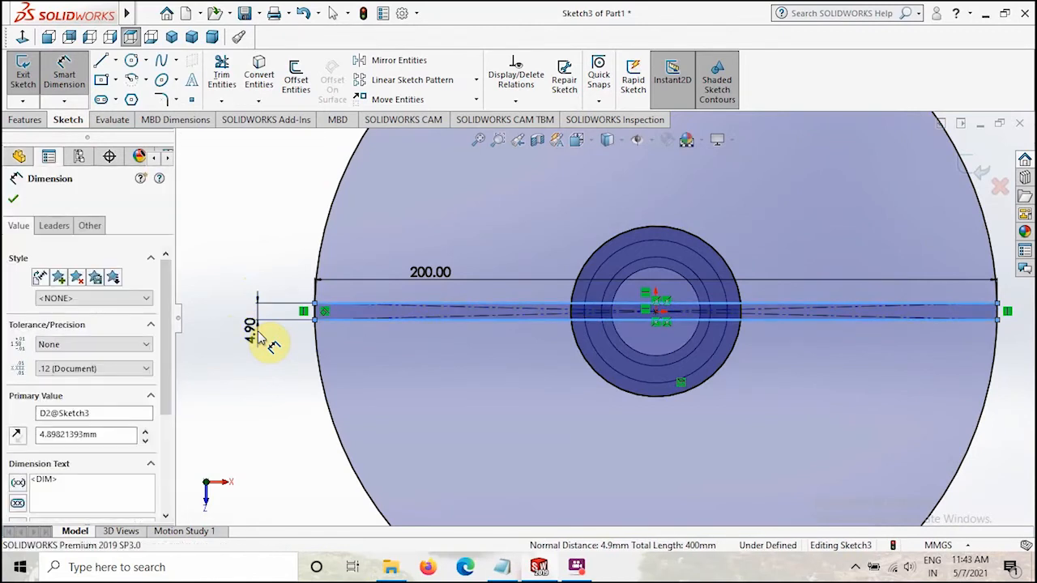
pyautogui.write('2')
pyautogui.press('Return')
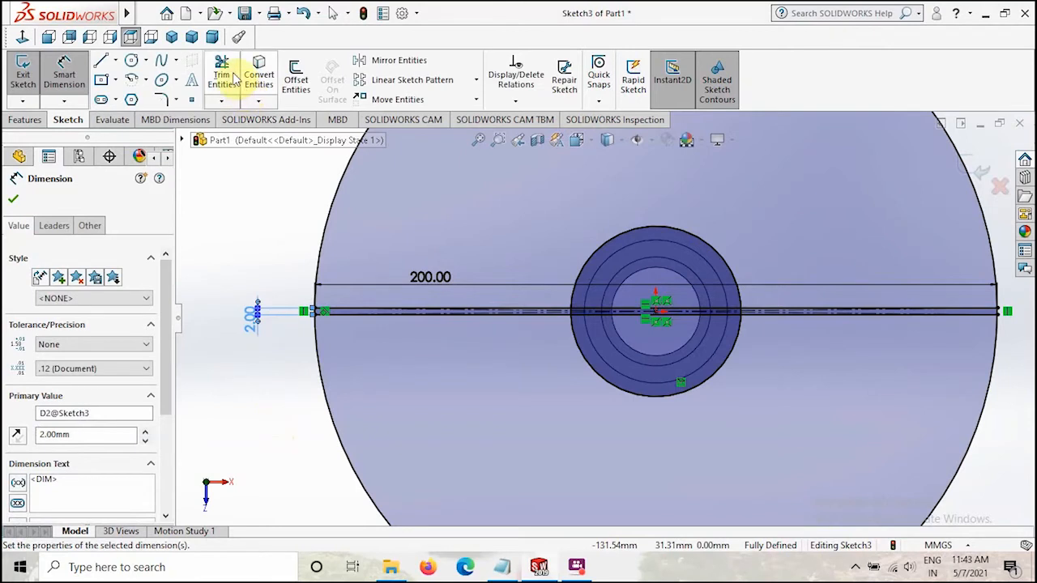
# Trim the rectangle's edges inside the hub circle and the hub circle's upper and lower arcs
pyautogui.click(221, 73)
pyautogui.click(589, 314)
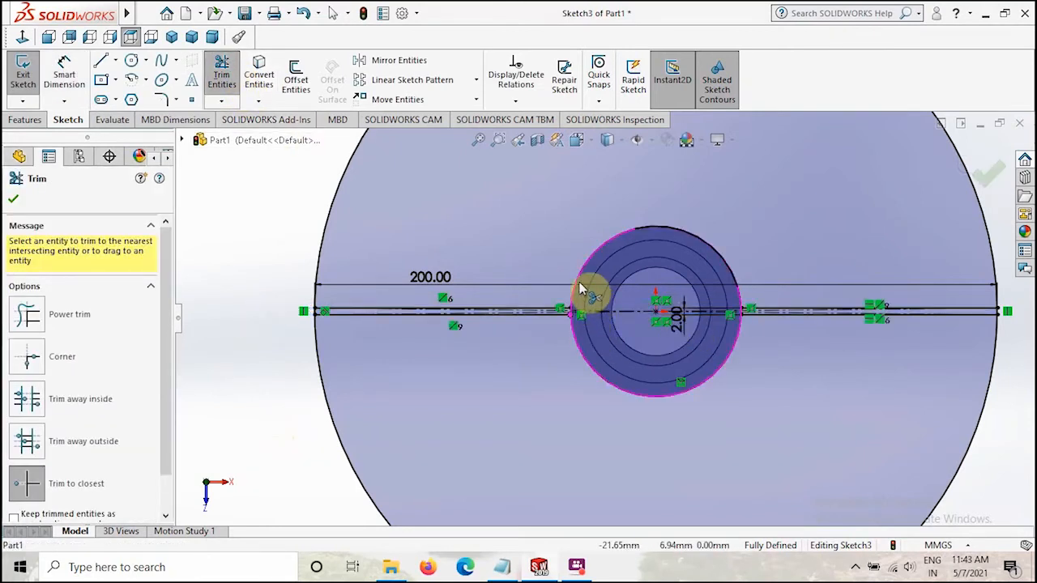
pyautogui.click(578, 283)
pyautogui.click(578, 344)
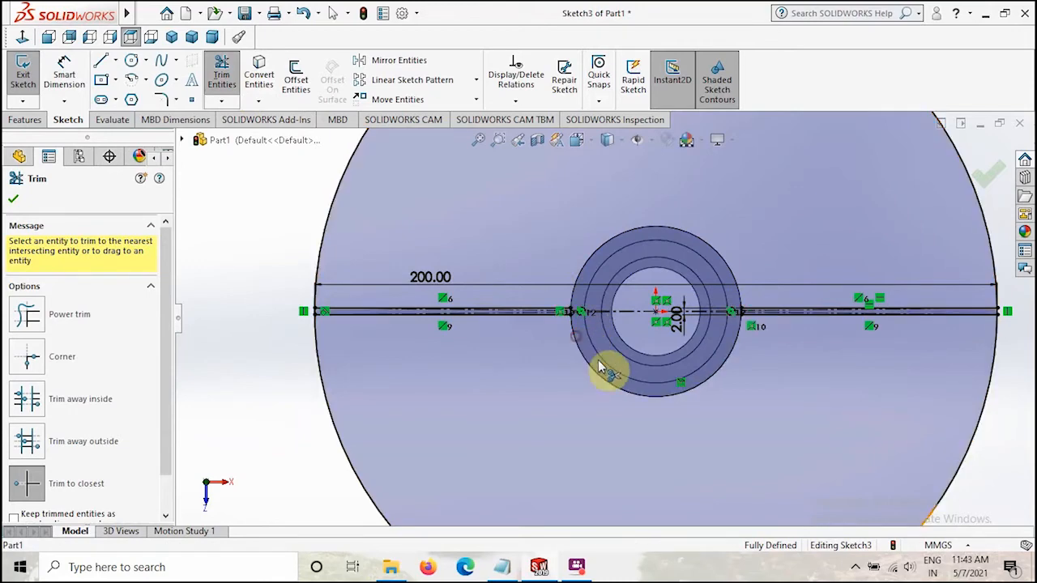
# Trim away the right blade's two long edges and the outer circle's large upper and lower arcs
pyautogui.click(765, 315)
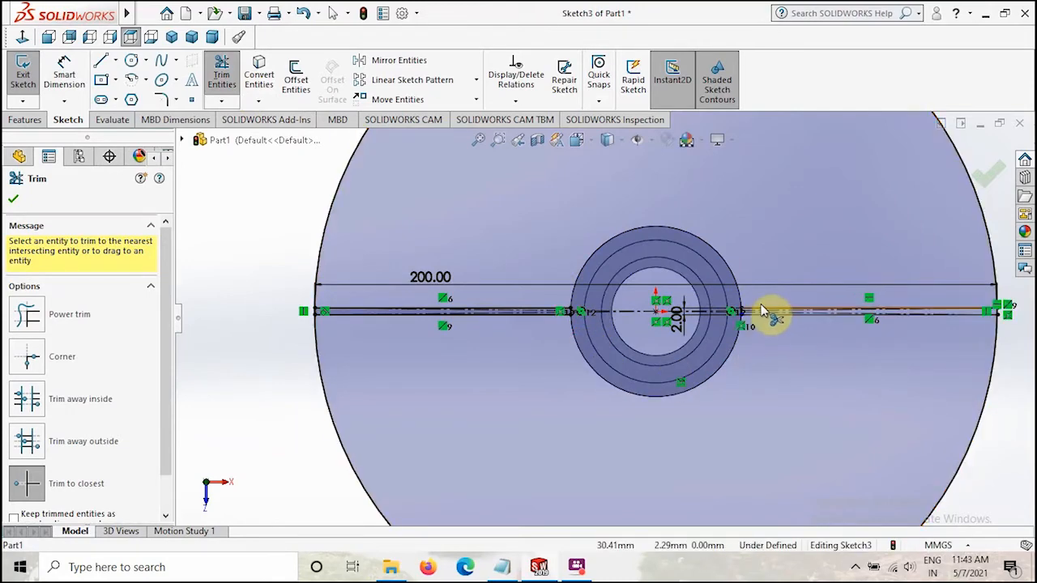
pyautogui.click(762, 310)
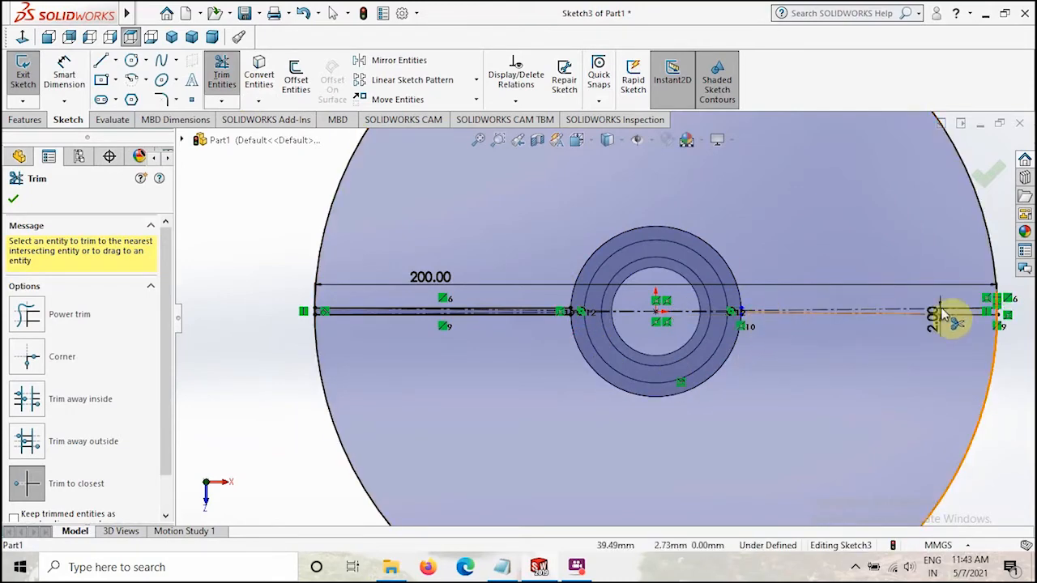
pyautogui.click(987, 233)
pyautogui.click(988, 371)
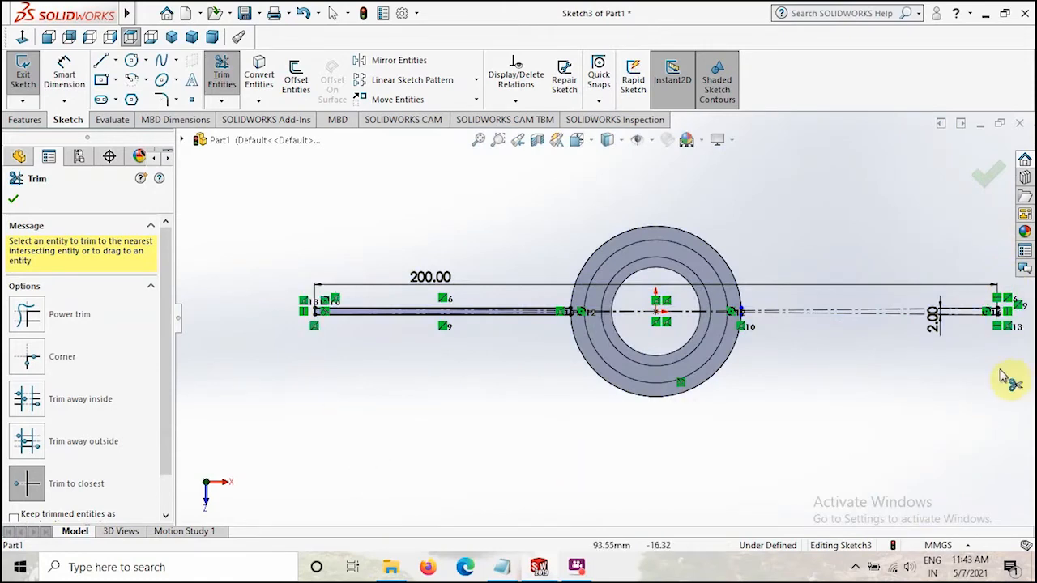
# Delete the leftover short segments of the right blade at the hub and at its outer end
pyautogui.press('Escape')
pyautogui.moveTo(712, 227); pyautogui.dragTo(794, 367)
pyautogui.press('Delete')
pyautogui.moveTo(947, 243); pyautogui.dragTo(1019, 359)
pyautogui.press('Delete')
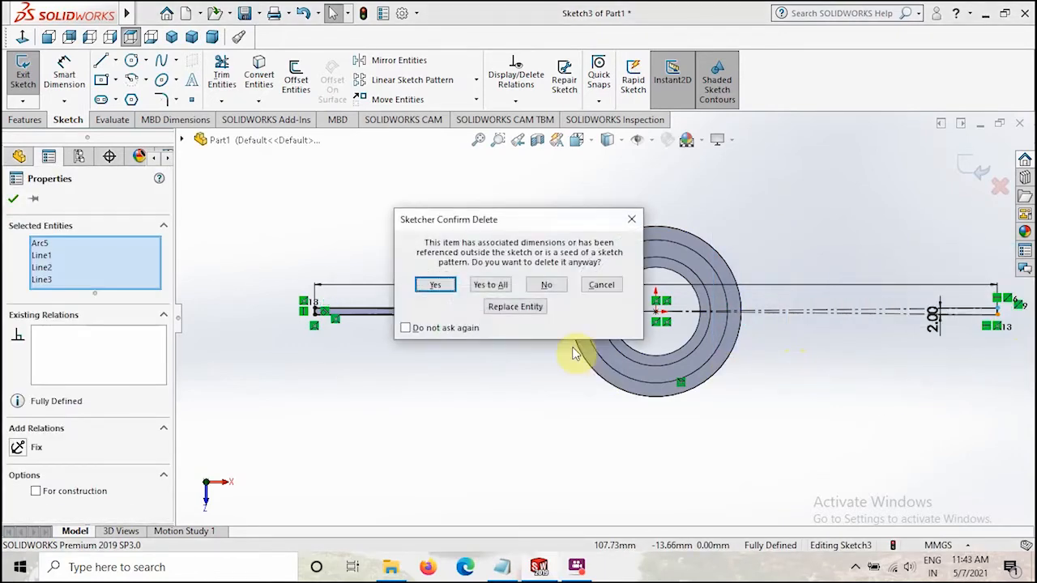
pyautogui.click(556, 290)
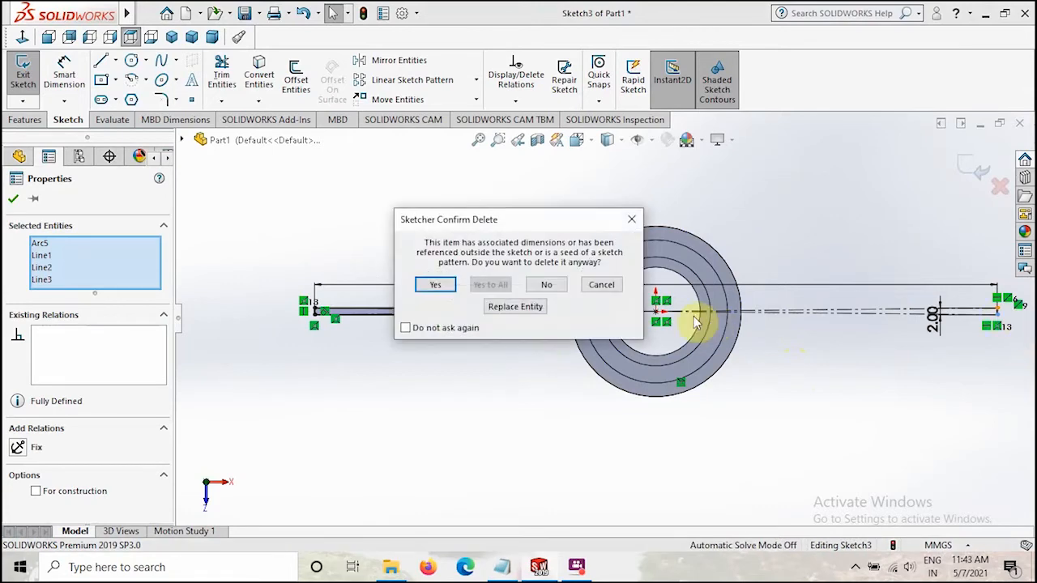
pyautogui.click(611, 295)
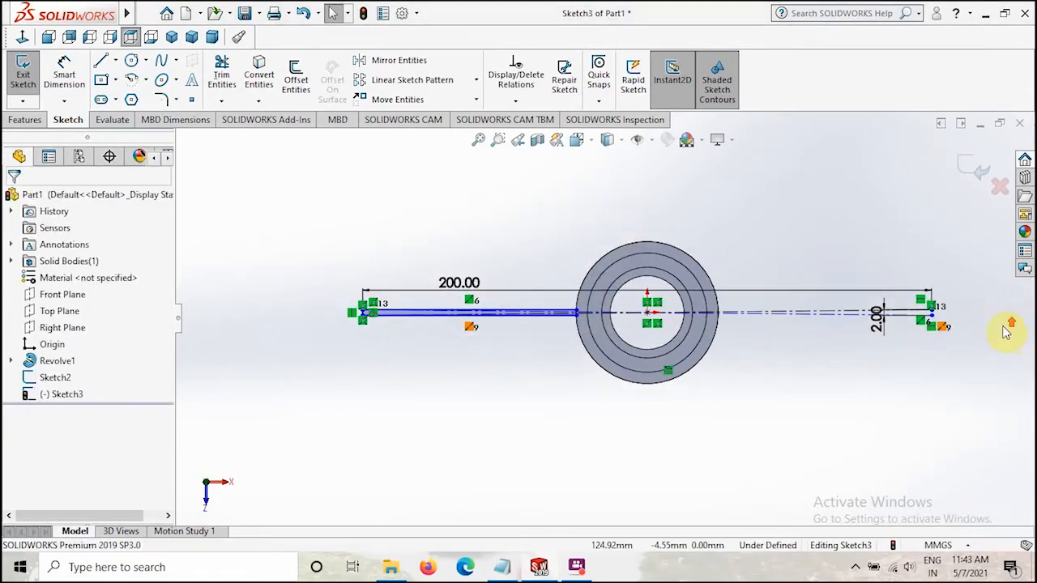
# Delete the straight end line at the left blade's tip, keeping the overlapping arc
pyautogui.scroll(-2, 980, 316)
pyautogui.scroll(2, 945, 317)
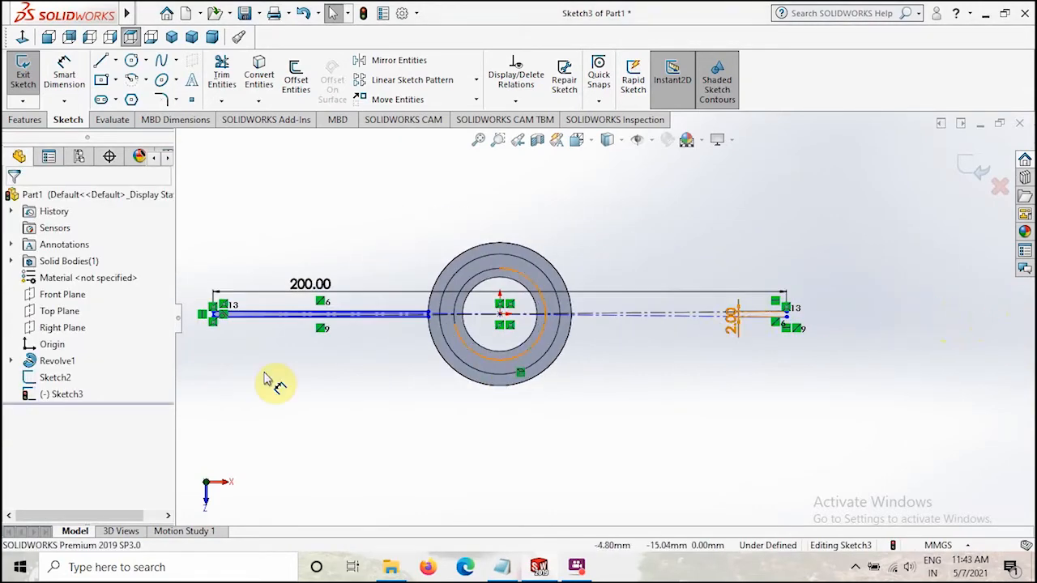
pyautogui.scroll(2, 347, 336)
pyautogui.scroll(-5, 343, 312)
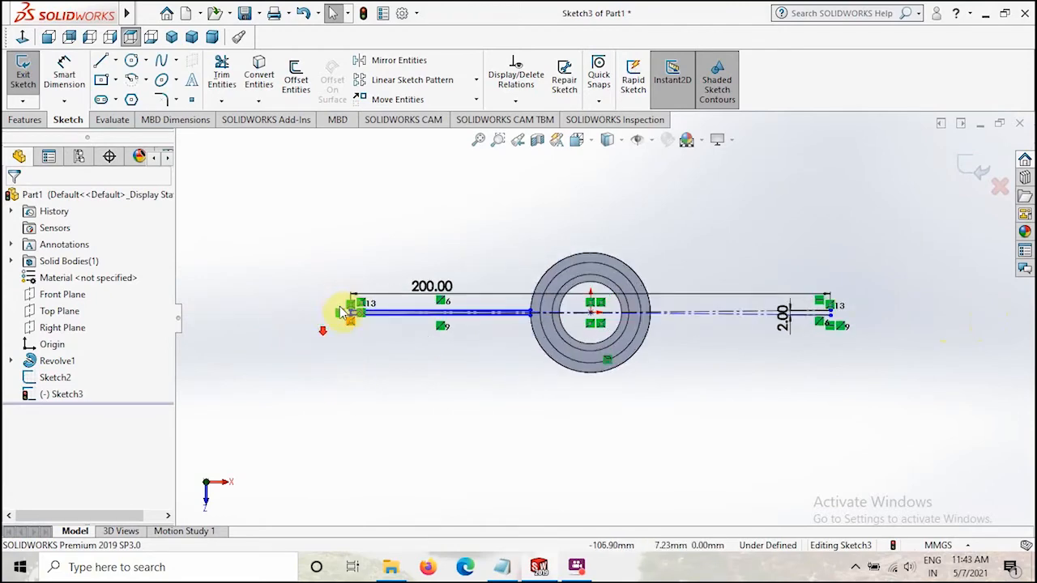
pyautogui.scroll(-8, 444, 310)
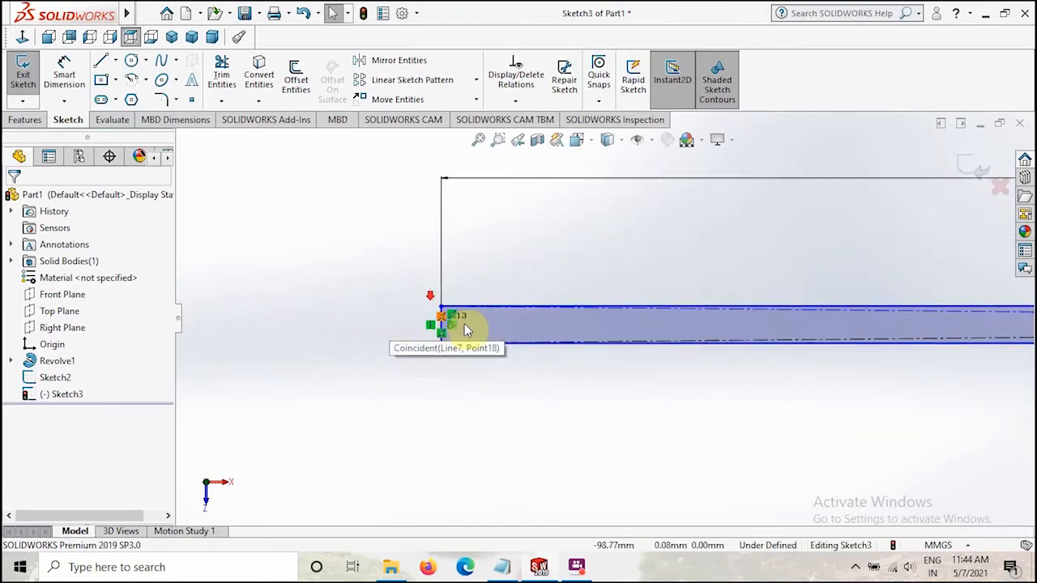
pyautogui.scroll(-3, 468, 336)
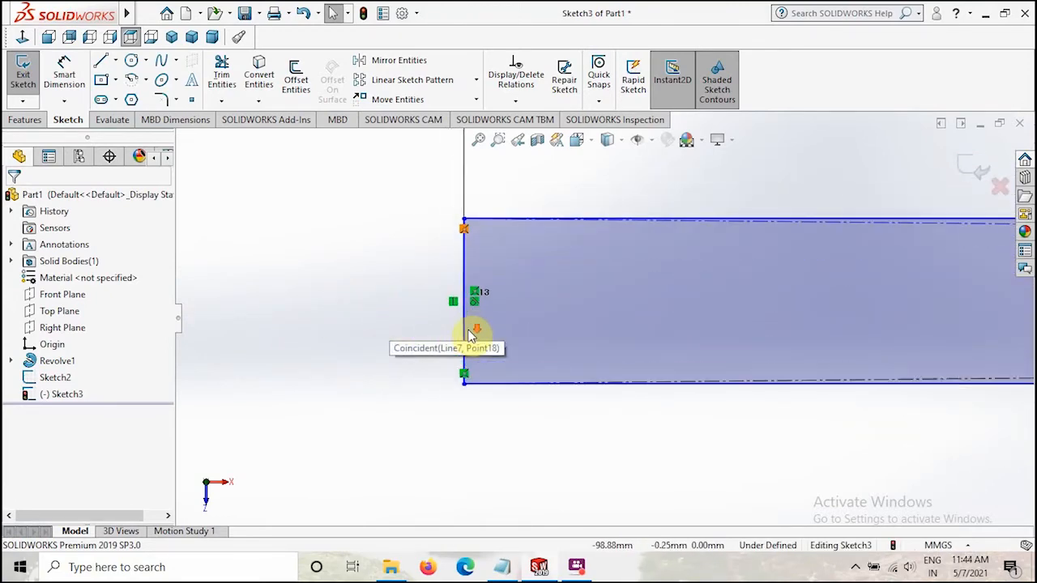
pyautogui.click(464, 280)
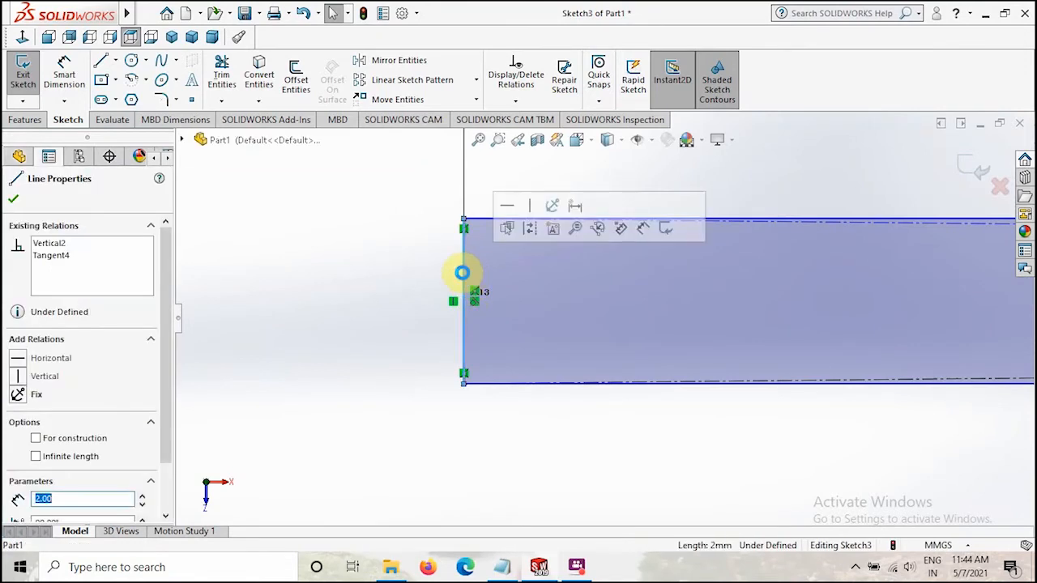
pyautogui.press('Escape')
pyautogui.scroll(1, 547, 227)
pyautogui.scroll(-3, 549, 217)
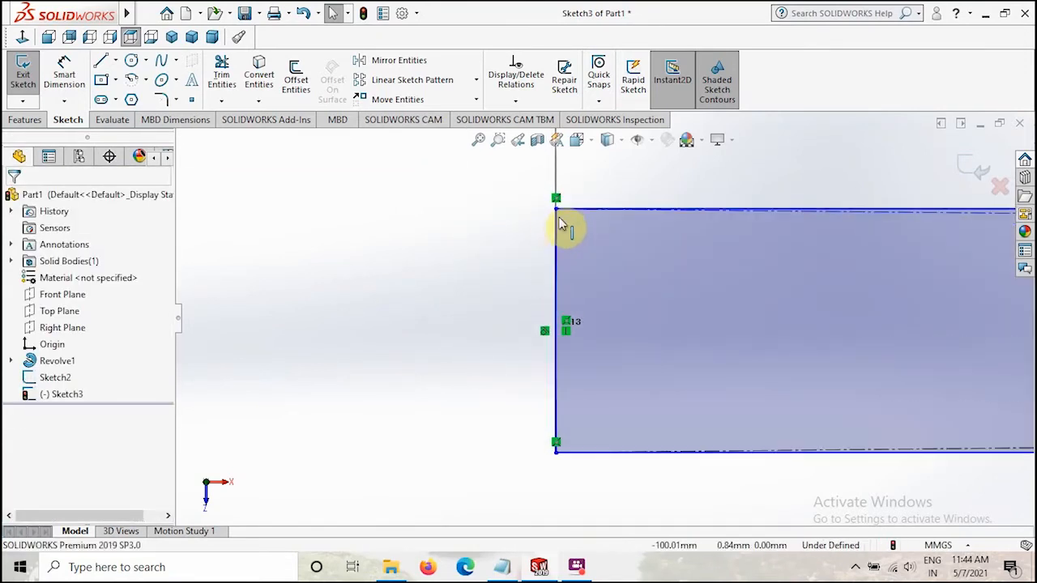
pyautogui.click(557, 226)
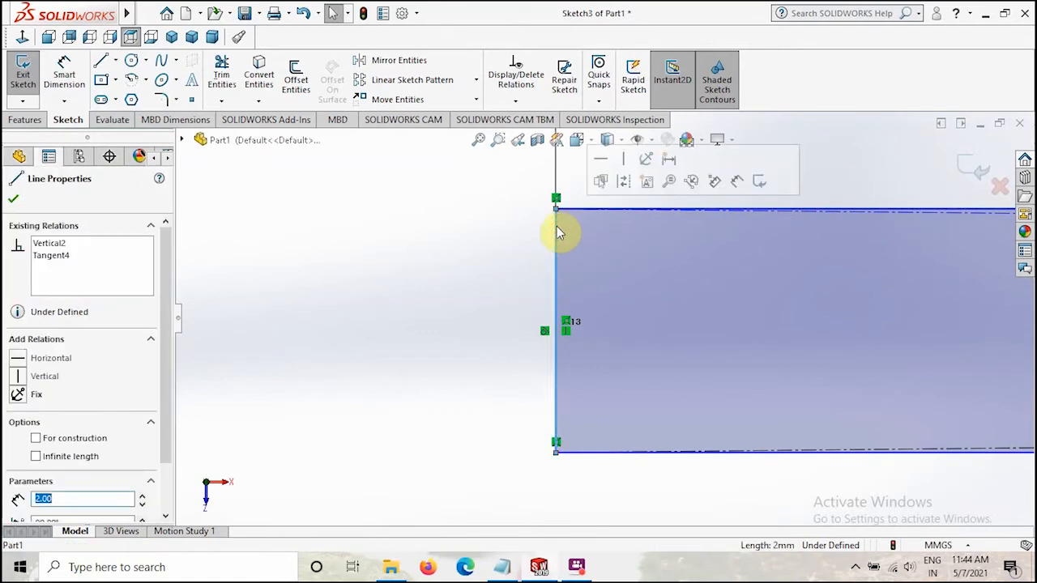
pyautogui.press('Escape')
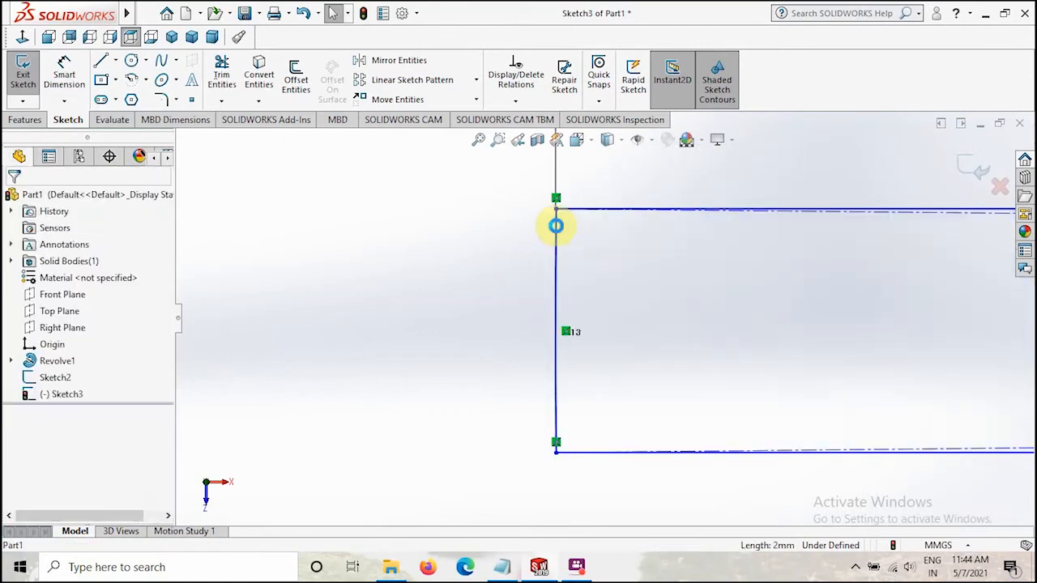
# Extend the left blade's tip arc to the lower long edge and trim the part of that edge protruding beyond the arc
pyautogui.click(557, 273)
pyautogui.scroll(-2, 566, 466)
pyautogui.scroll(-6, 560, 449)
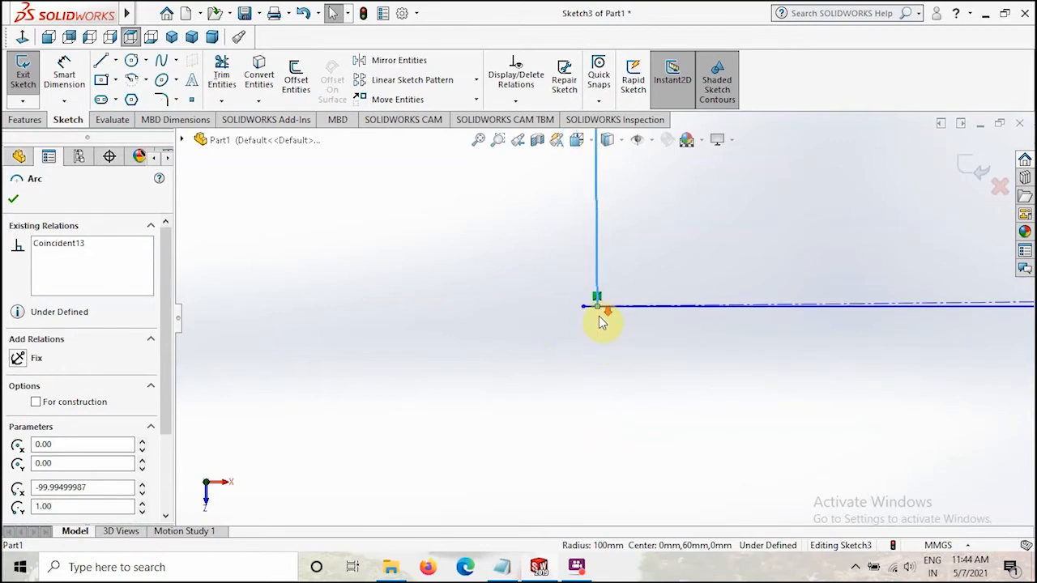
pyautogui.scroll(-2, 599, 316)
pyautogui.click(601, 322)
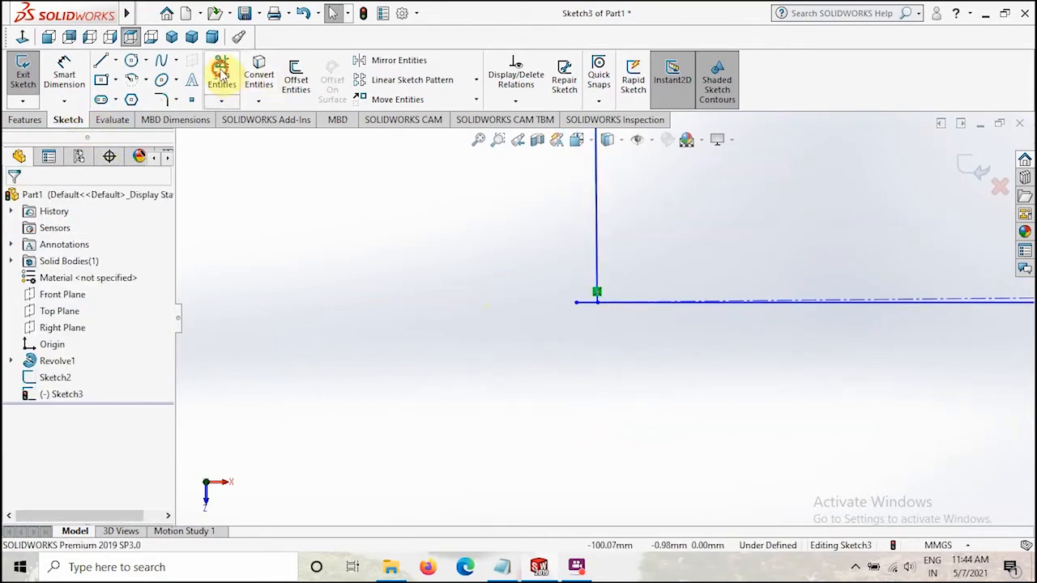
pyautogui.click(220, 70)
pyautogui.press('Escape')
pyautogui.scroll(-8, 596, 304)
pyautogui.scroll(-2, 628, 312)
pyautogui.click(222, 101)
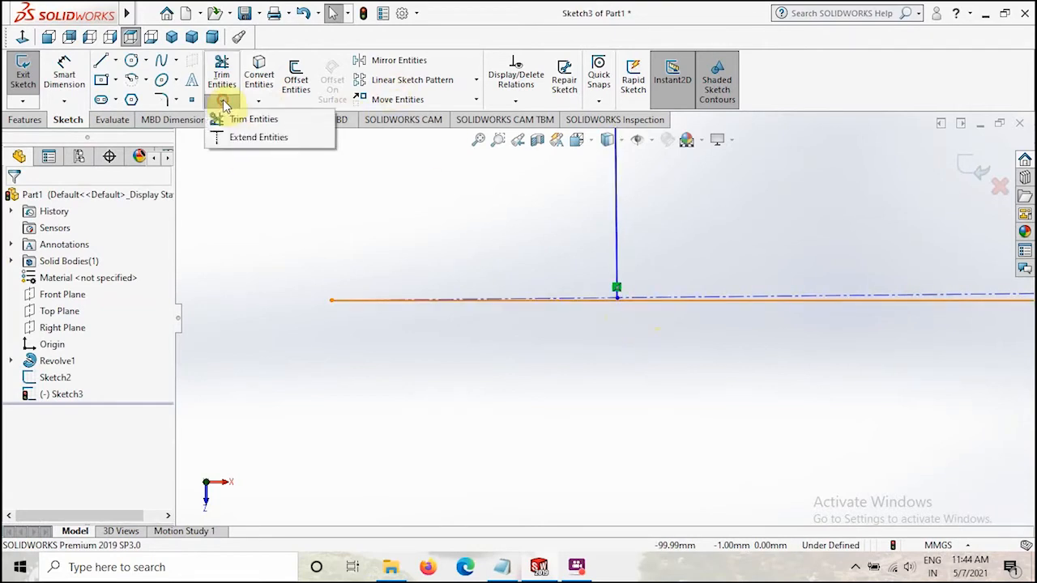
pyautogui.click(240, 137)
pyautogui.click(618, 259)
pyautogui.click(217, 66)
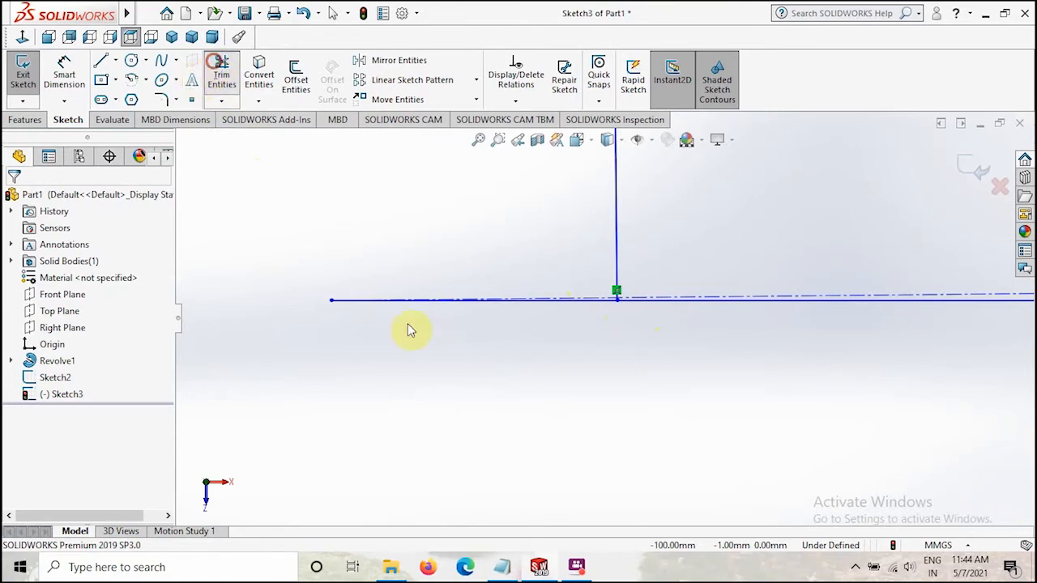
pyautogui.click(420, 301)
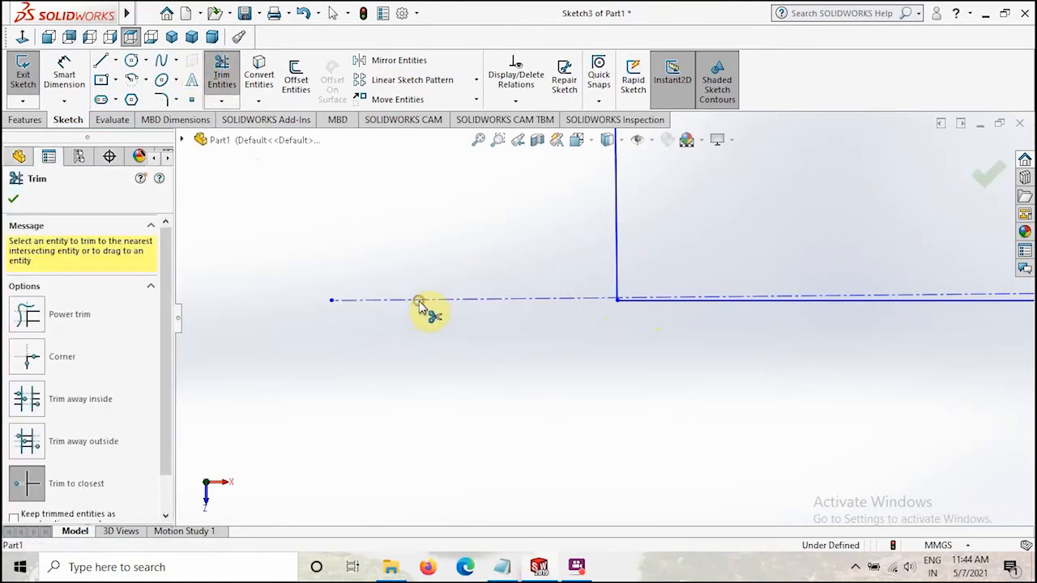
# Trim the part of the left blade's upper long edge that protrudes beyond the tip arc
pyautogui.scroll(15, 452, 371)
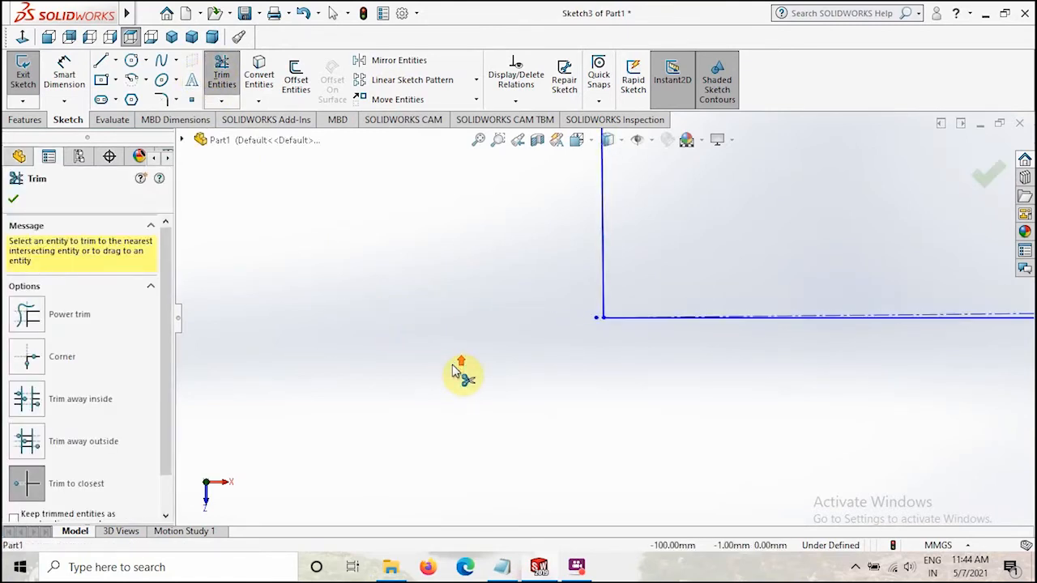
pyautogui.scroll(6, 453, 366)
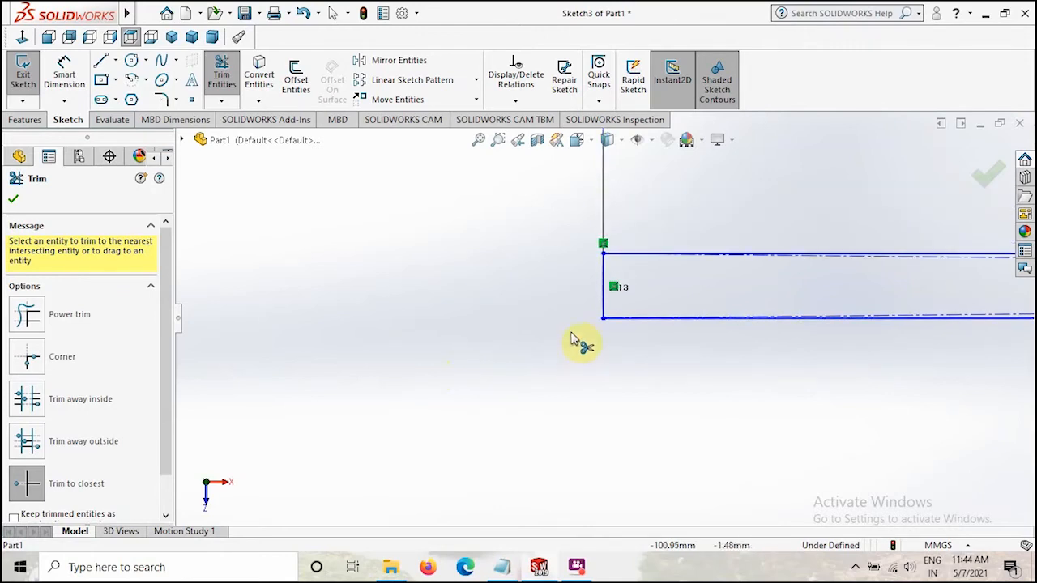
pyautogui.scroll(-5, 618, 256)
pyautogui.scroll(-4, 577, 287)
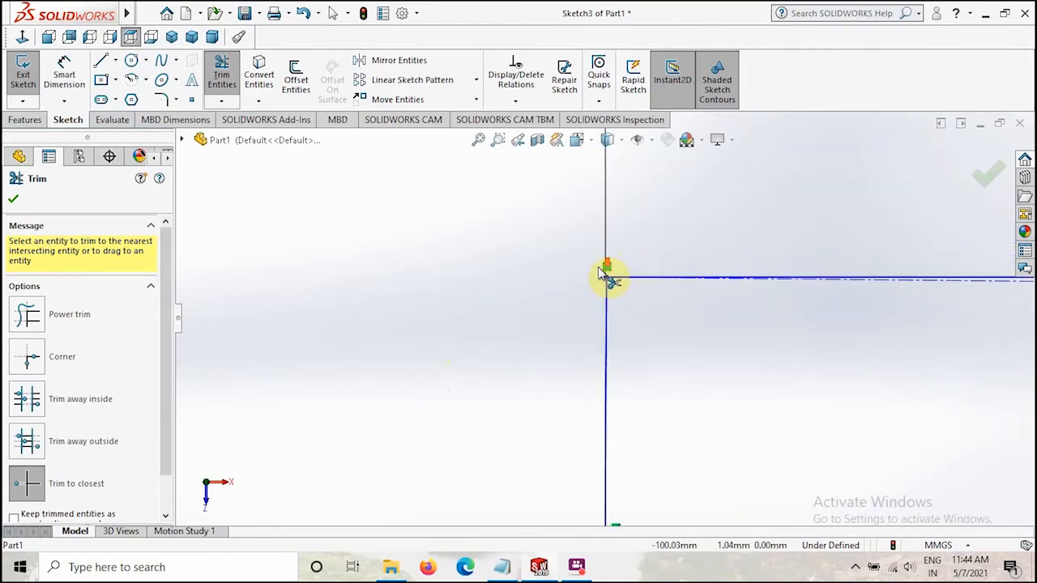
pyautogui.moveTo(542, 323); pyautogui.dragTo(571, 310)
pyautogui.scroll(-8, 575, 313)
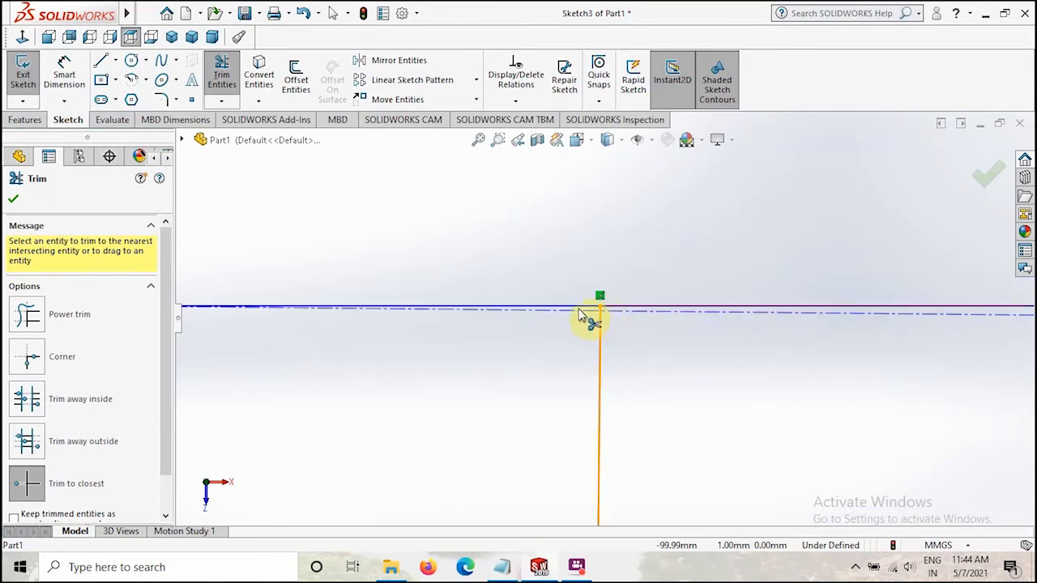
pyautogui.click(571, 311)
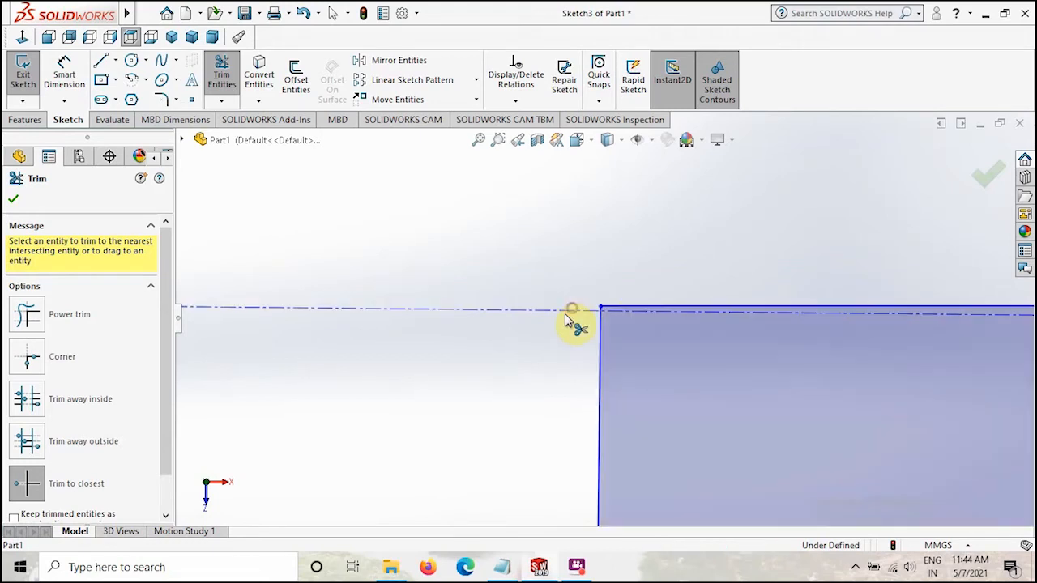
# End trimming, view the sketch plane face-on and exit the blade profile sketch
pyautogui.scroll(12, 519, 356)
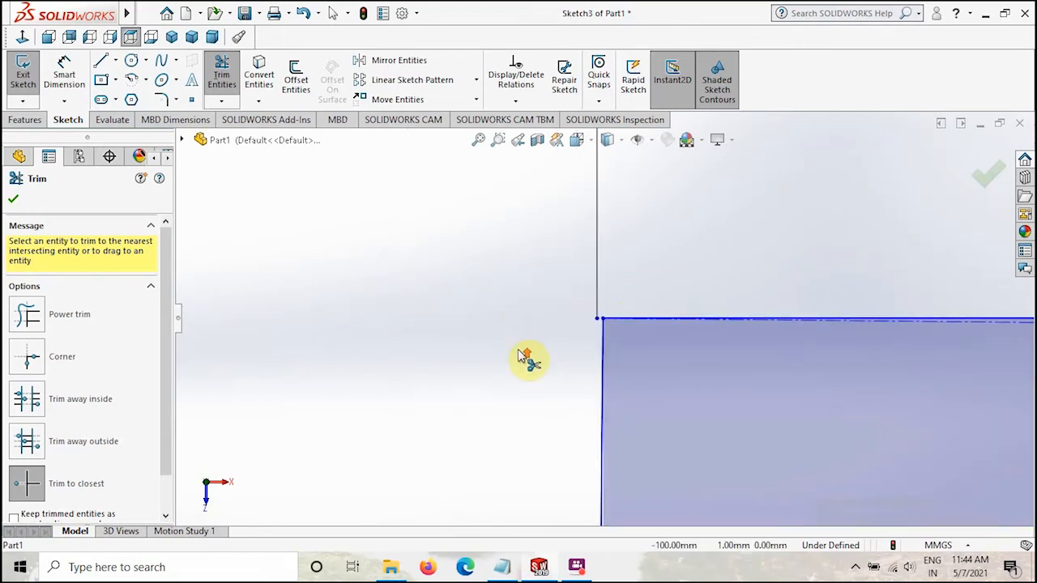
pyautogui.scroll(8, 523, 357)
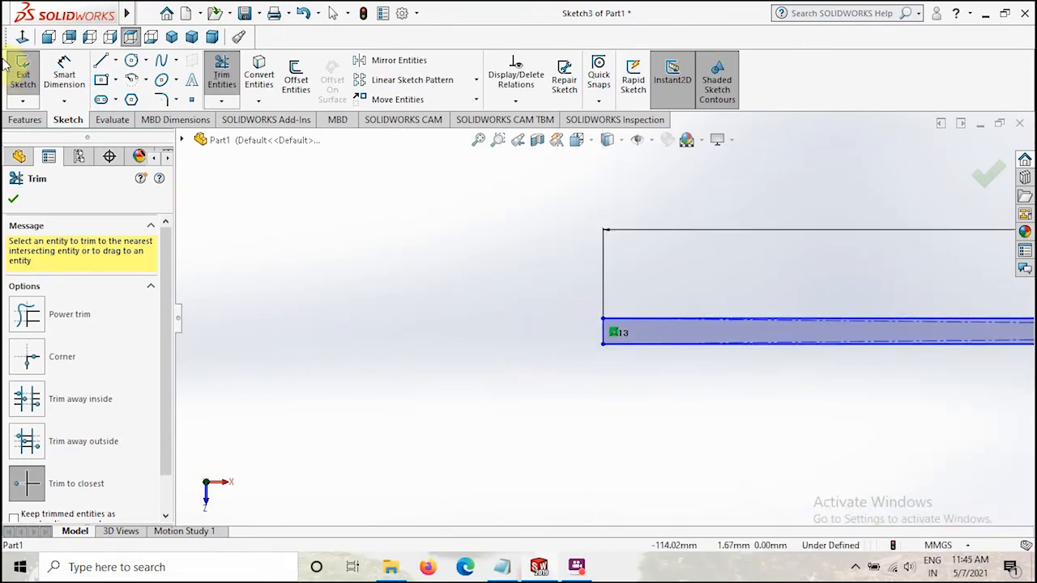
pyautogui.click(22, 36)
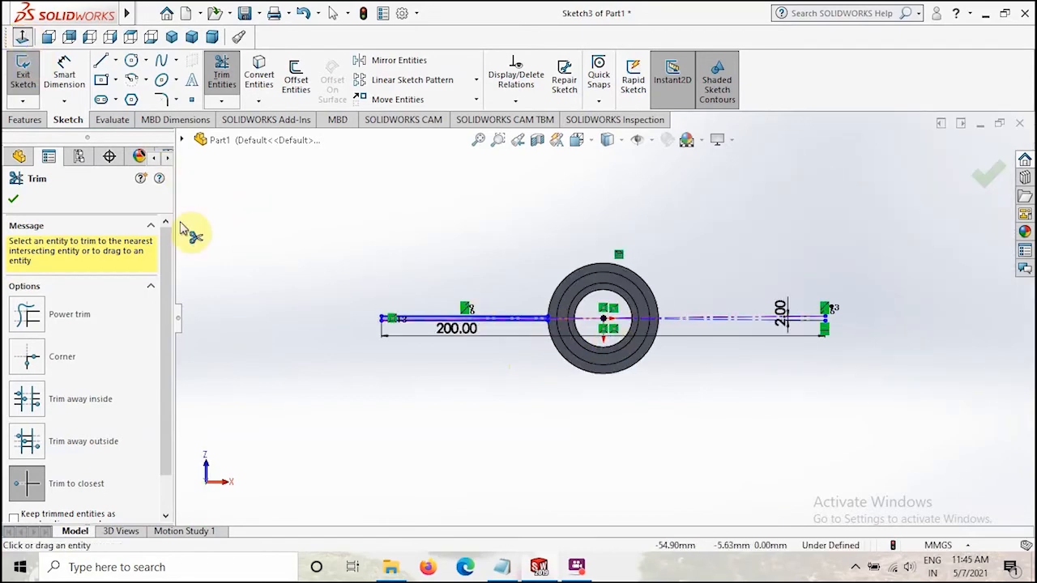
pyautogui.click(13, 200)
pyautogui.click(23, 73)
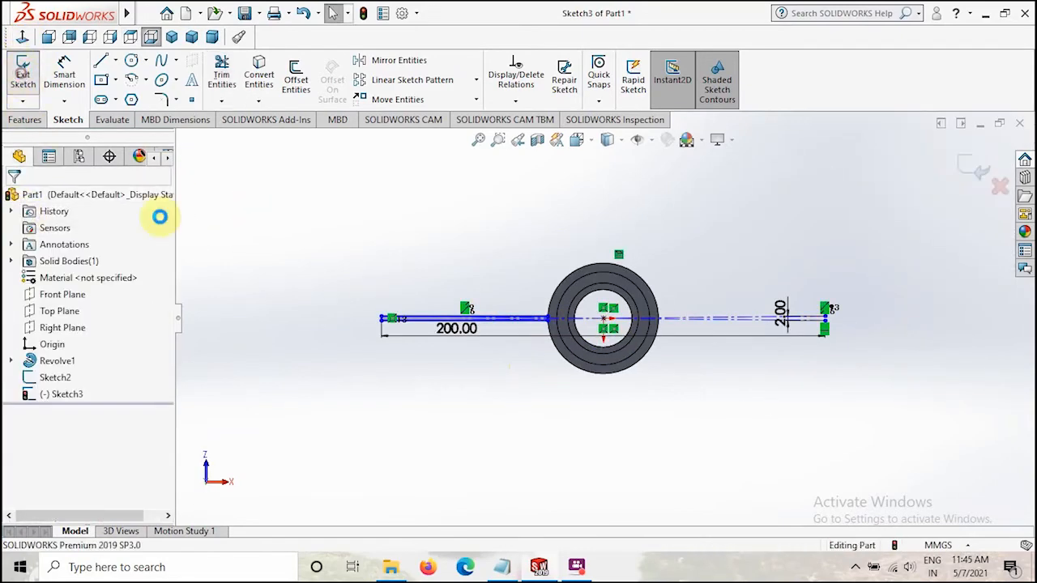
# Start a swept boss with the left blade's closed loop as profile and the axial line inside the hub as path
pyautogui.click(136, 65)
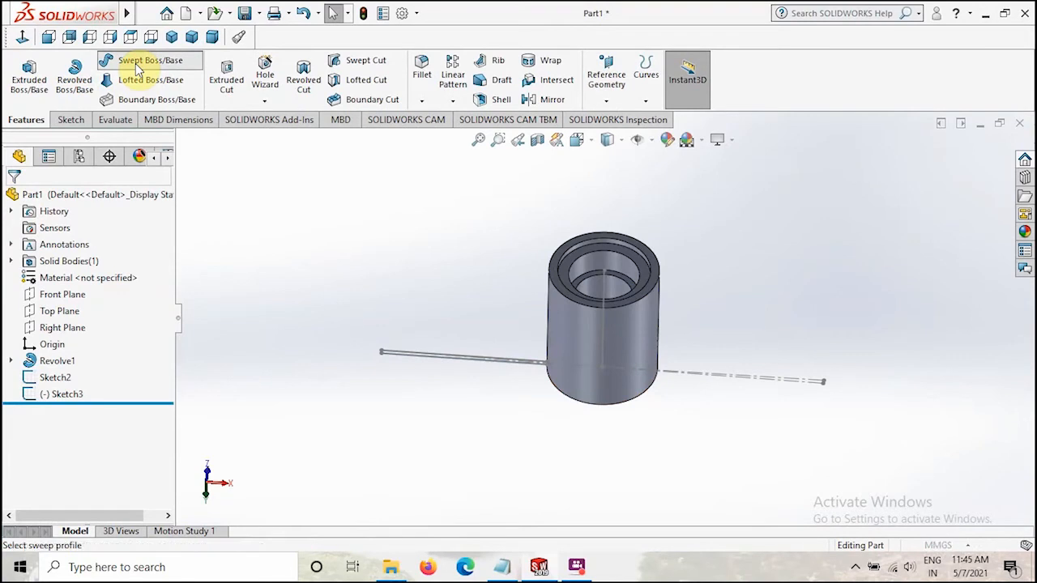
pyautogui.scroll(-5, 452, 364)
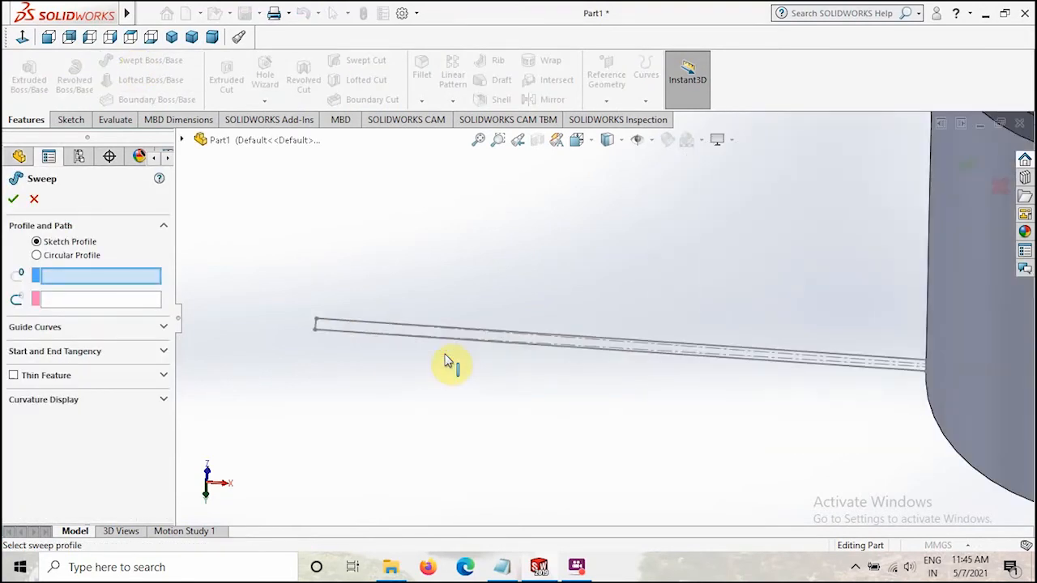
pyautogui.scroll(-2, 421, 332)
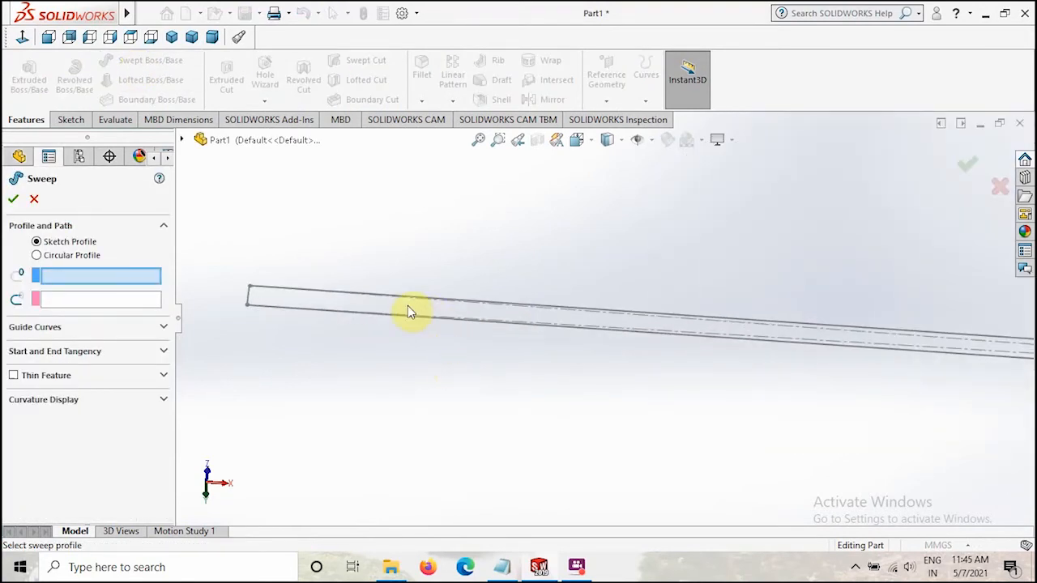
pyautogui.click(253, 300)
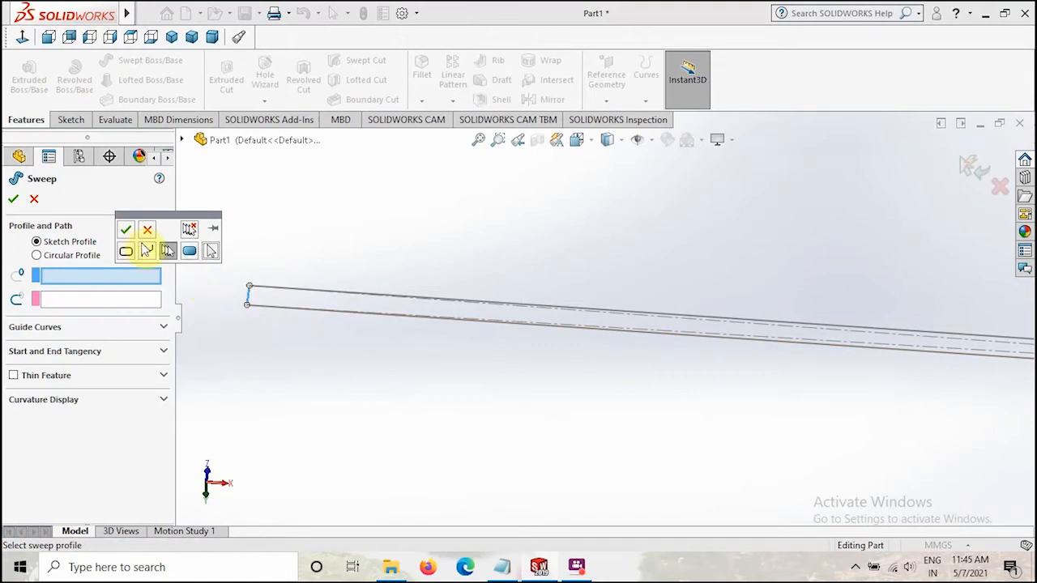
pyautogui.click(127, 252)
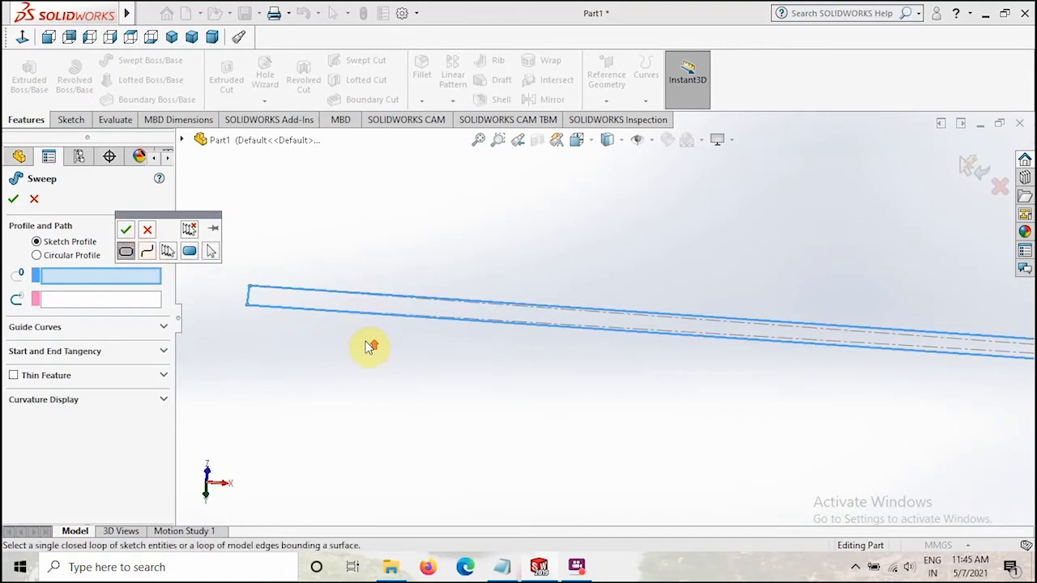
pyautogui.scroll(3, 369, 345)
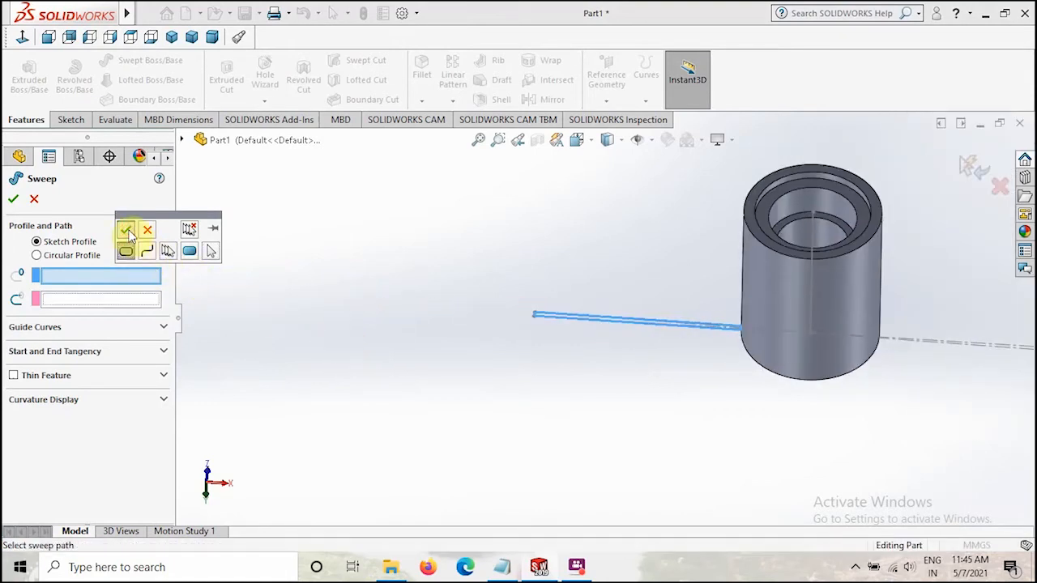
pyautogui.click(128, 230)
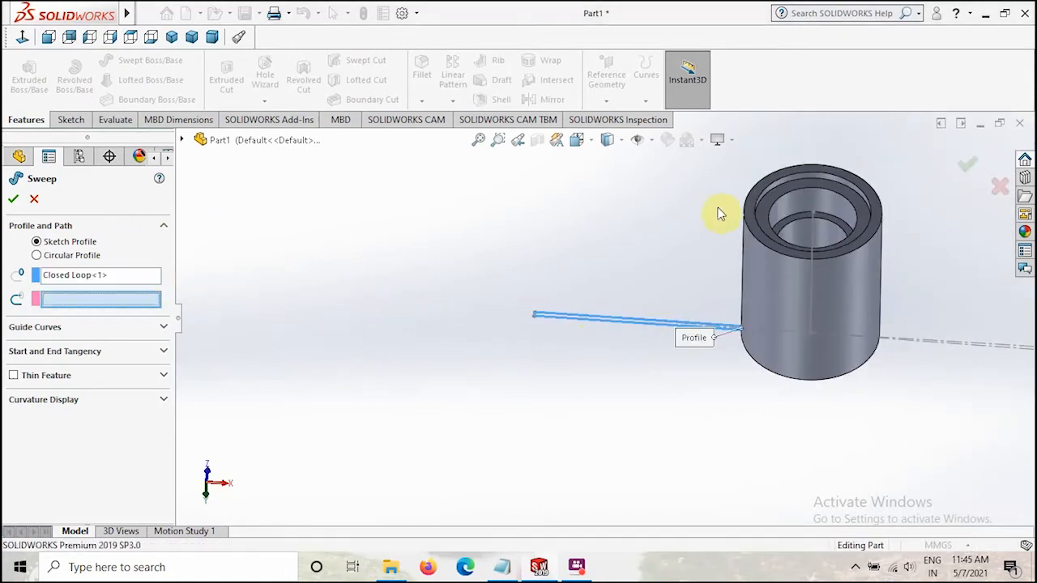
pyautogui.click(812, 230)
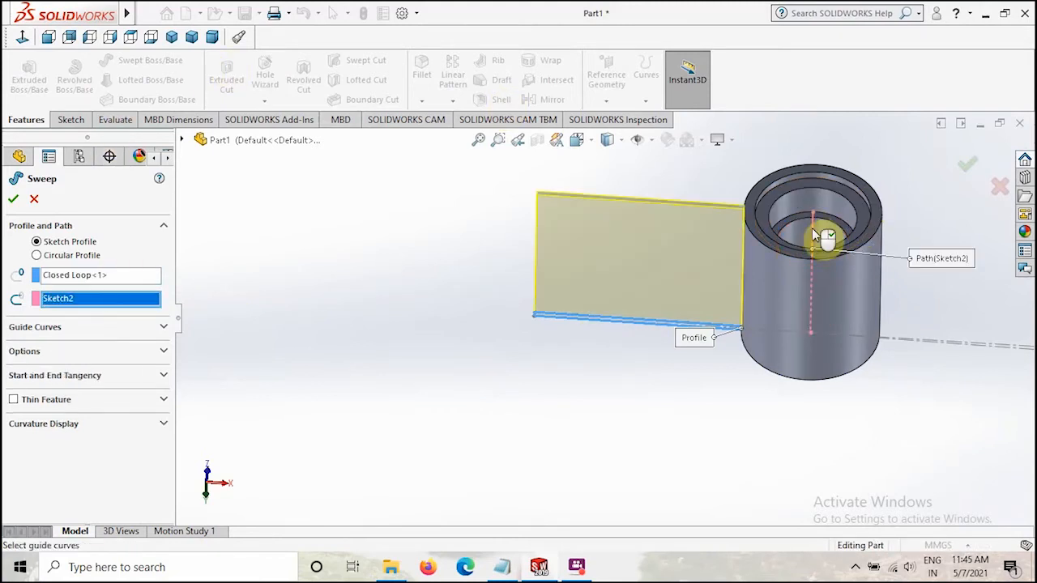
pyautogui.moveTo(431, 382); pyautogui.dragTo(432, 364, button='middle')
pyautogui.scroll(2, 772, 296)
pyautogui.scroll(-2, 900, 217)
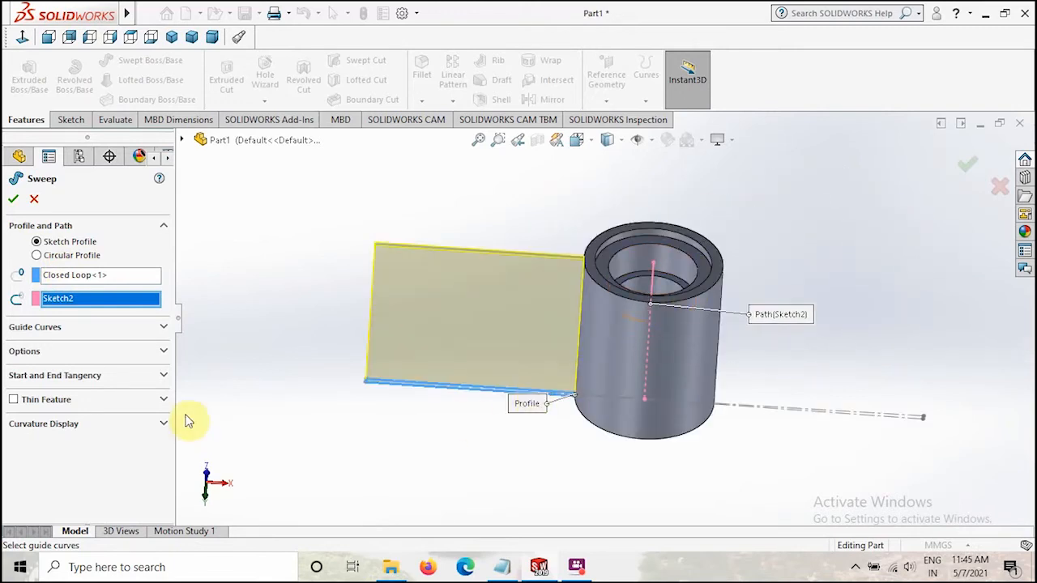
# Set the sweep's profile twist to Specify Twist Value with 90 degrees and create the twisted blade
pyautogui.click(49, 351)
pyautogui.click(64, 414)
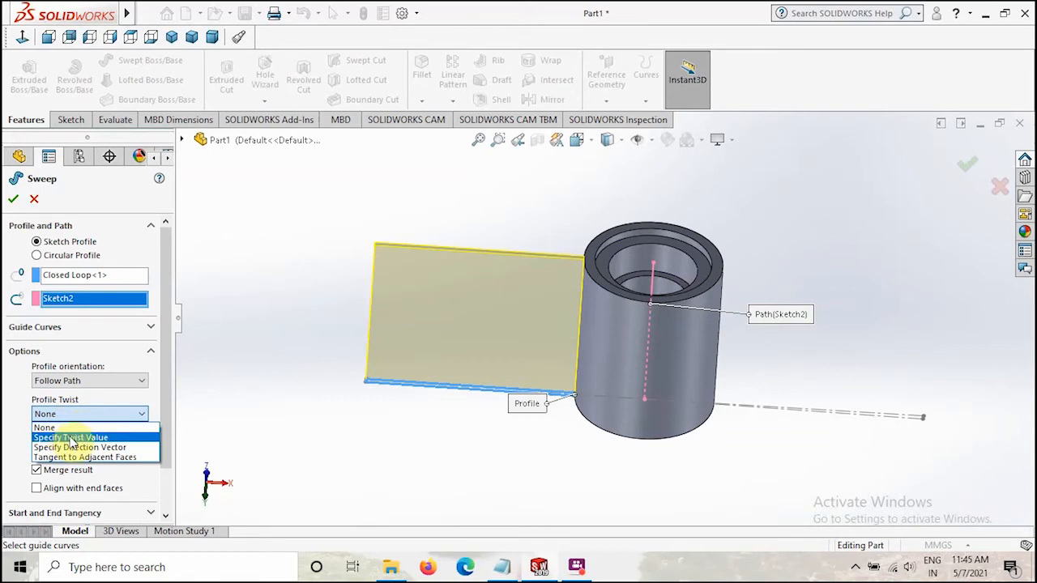
pyautogui.click(73, 438)
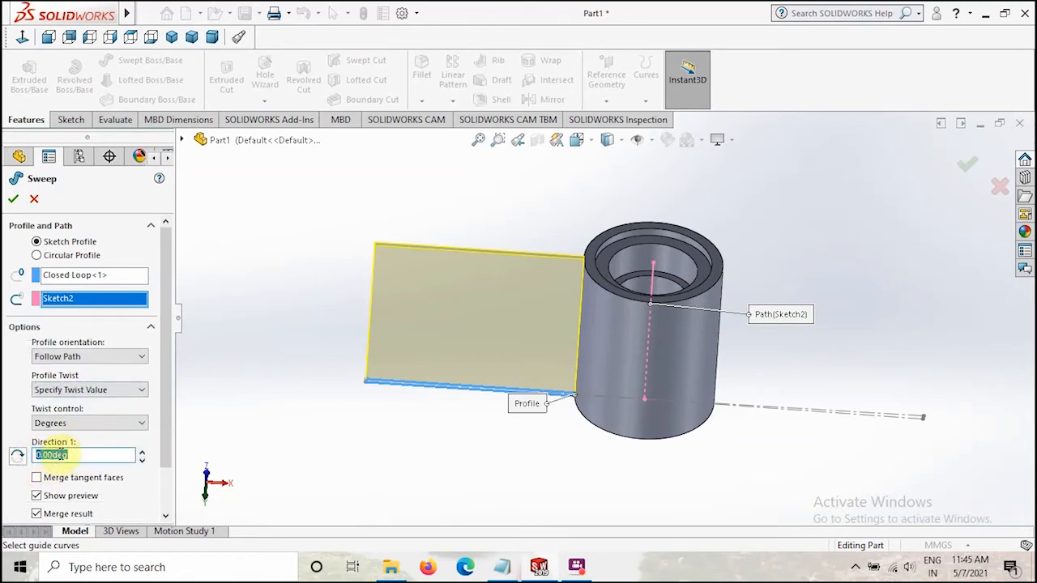
pyautogui.write('90')
pyautogui.press('Return')
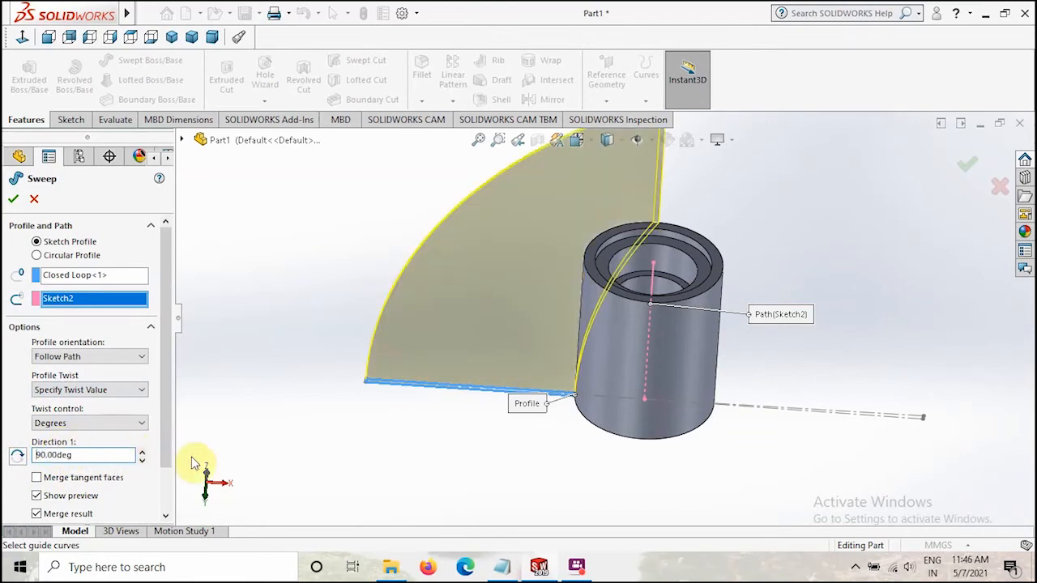
pyautogui.moveTo(378, 463); pyautogui.dragTo(492, 456, button='middle')
pyautogui.moveTo(485, 438)
pyautogui.mouseDown(button='middle')
pyautogui.moveTo(464, 440)
pyautogui.moveTo(475, 446)
pyautogui.mouseUp(button='middle')
pyautogui.click(13, 199)
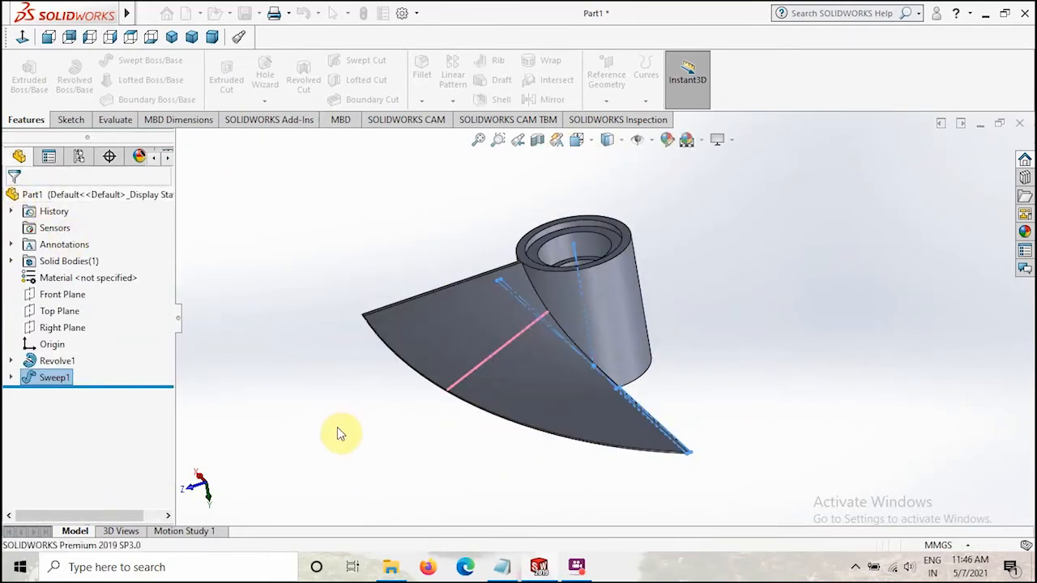
pyautogui.click(408, 500)
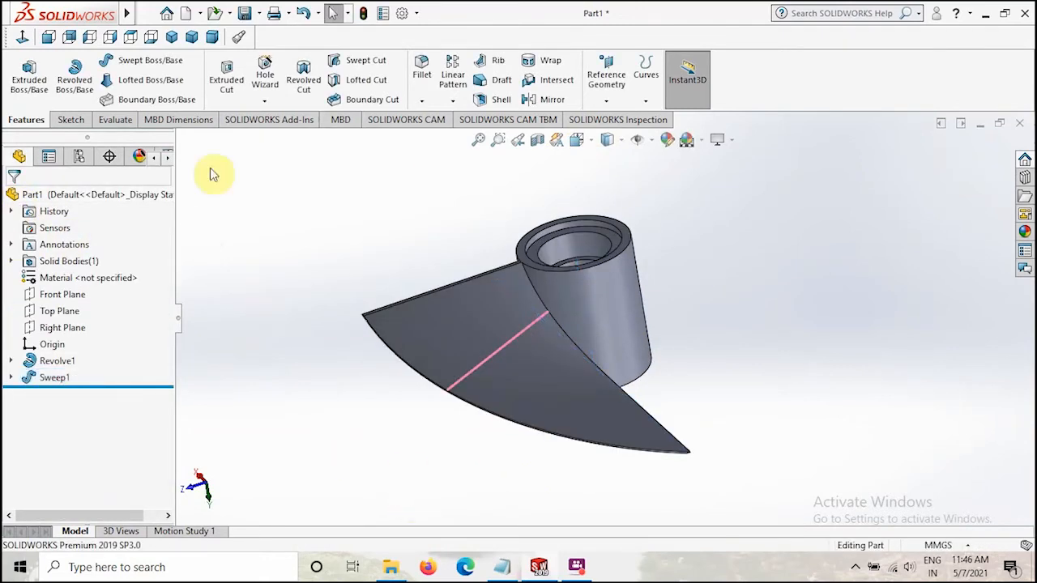
# Fillet the two edges where the blade's faces meet the hub with a 5 mm radius
pyautogui.click(540, 300)
pyautogui.moveTo(403, 402); pyautogui.dragTo(542, 442, button='middle')
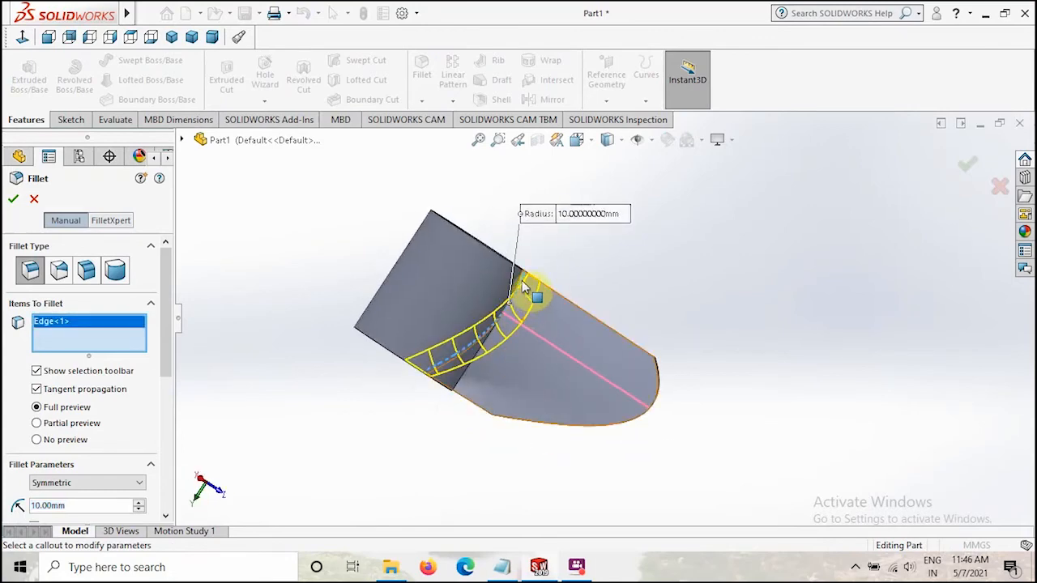
pyautogui.click(522, 285)
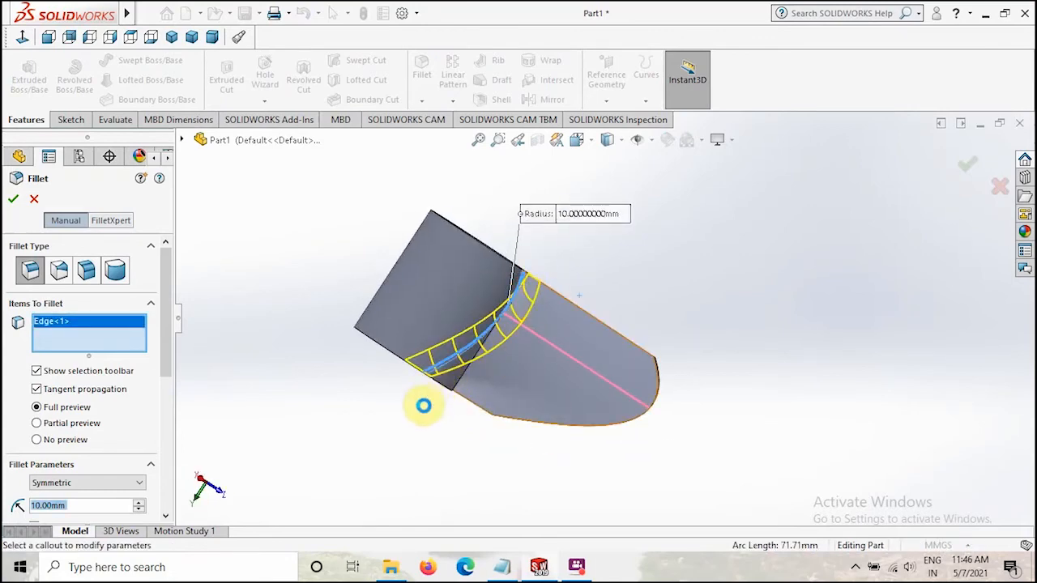
pyautogui.moveTo(443, 439); pyautogui.dragTo(314, 438, button='middle')
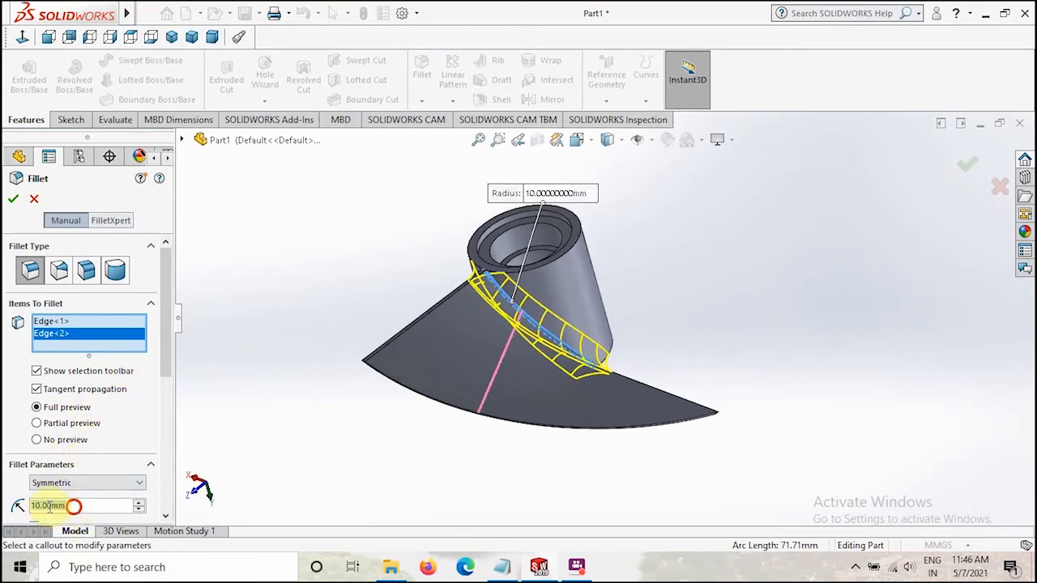
pyautogui.write('5')
pyautogui.press('Return')
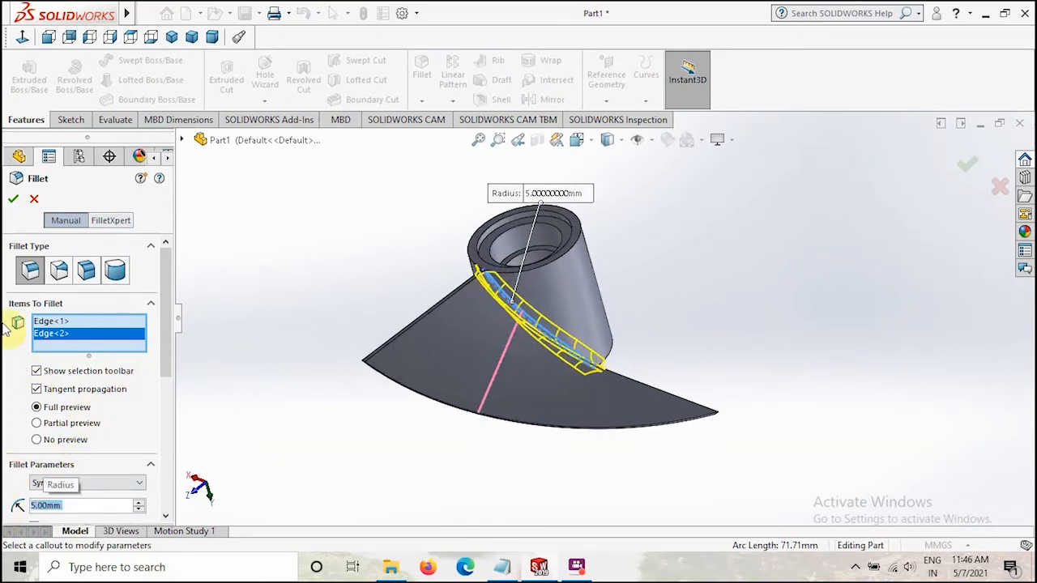
pyautogui.click(14, 203)
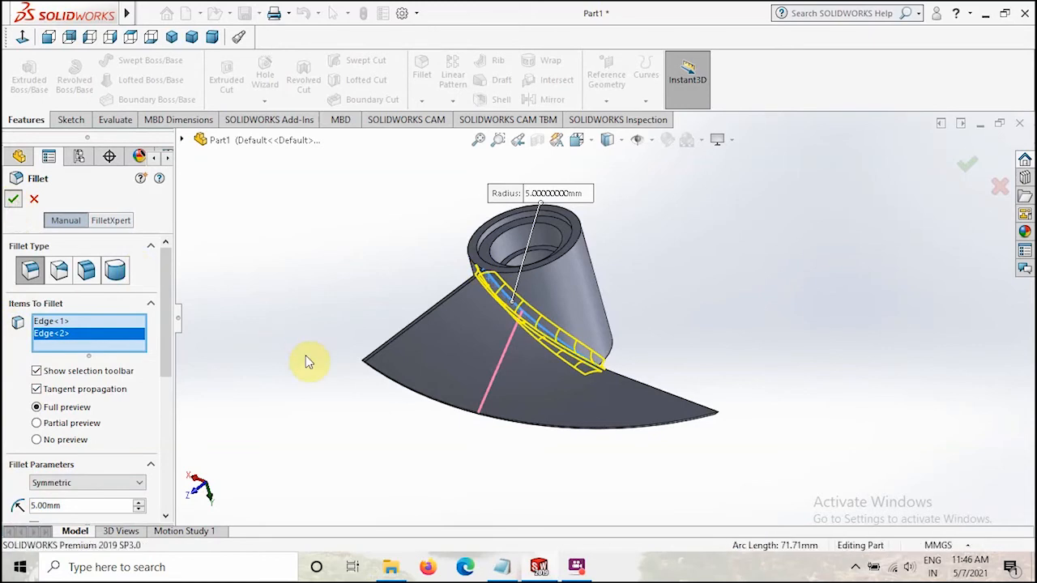
# Fillet the two short edges at the blade's outer corners with a 20 mm radius
pyautogui.moveTo(304, 458); pyautogui.dragTo(311, 436, button='middle')
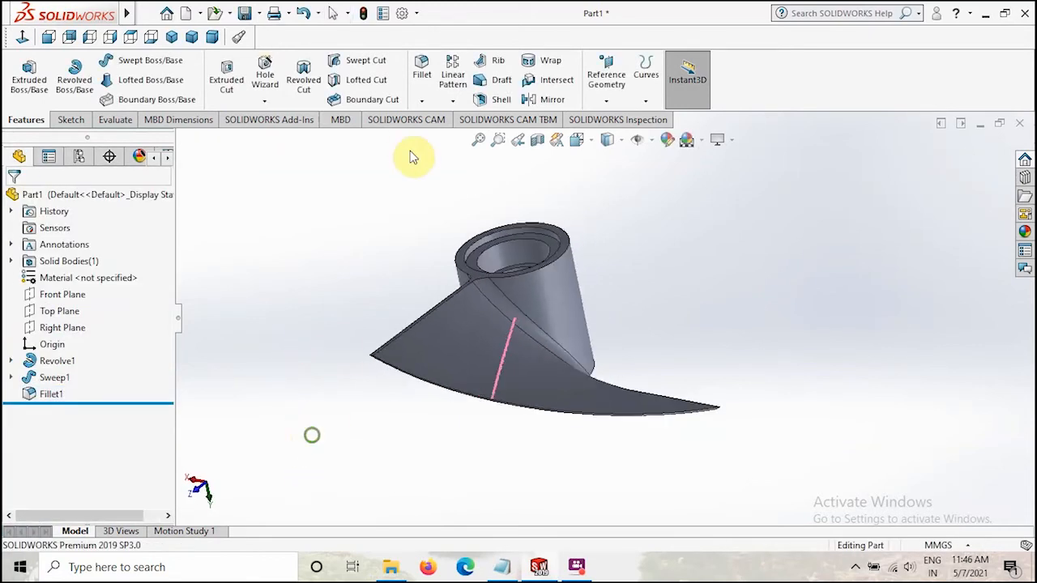
pyautogui.click(419, 67)
pyautogui.moveTo(344, 384); pyautogui.dragTo(391, 395, button='middle')
pyautogui.scroll(-6, 401, 405)
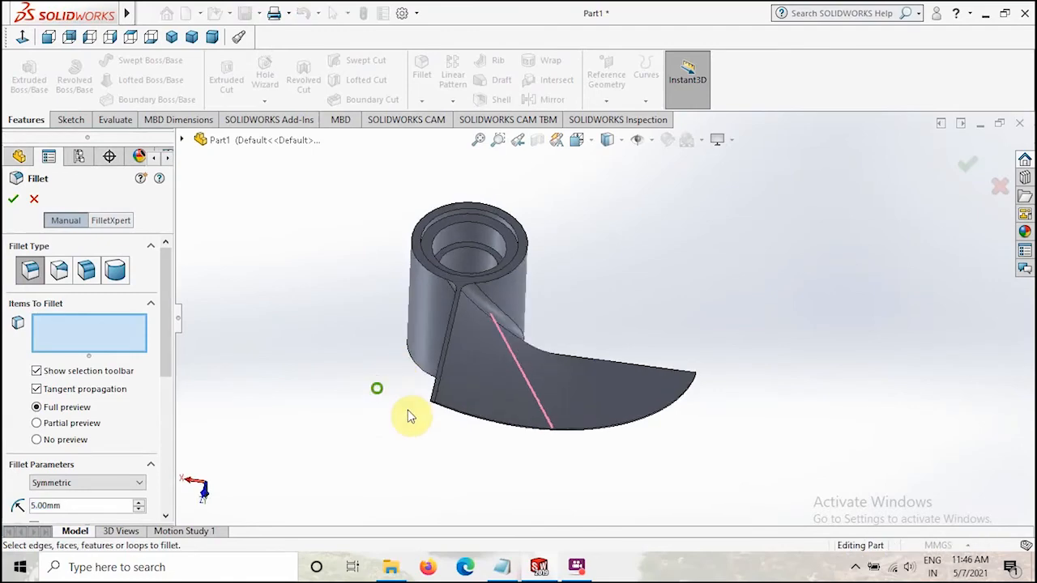
pyautogui.click(483, 376)
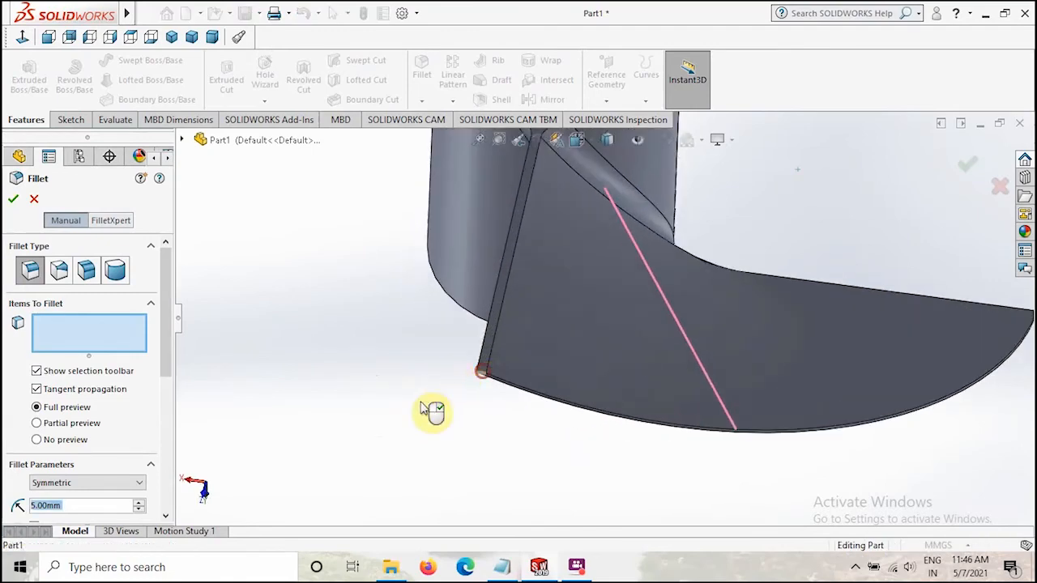
pyautogui.scroll(5, 403, 418)
pyautogui.moveTo(472, 386); pyautogui.dragTo(486, 490, button='middle')
pyautogui.scroll(-4, 681, 386)
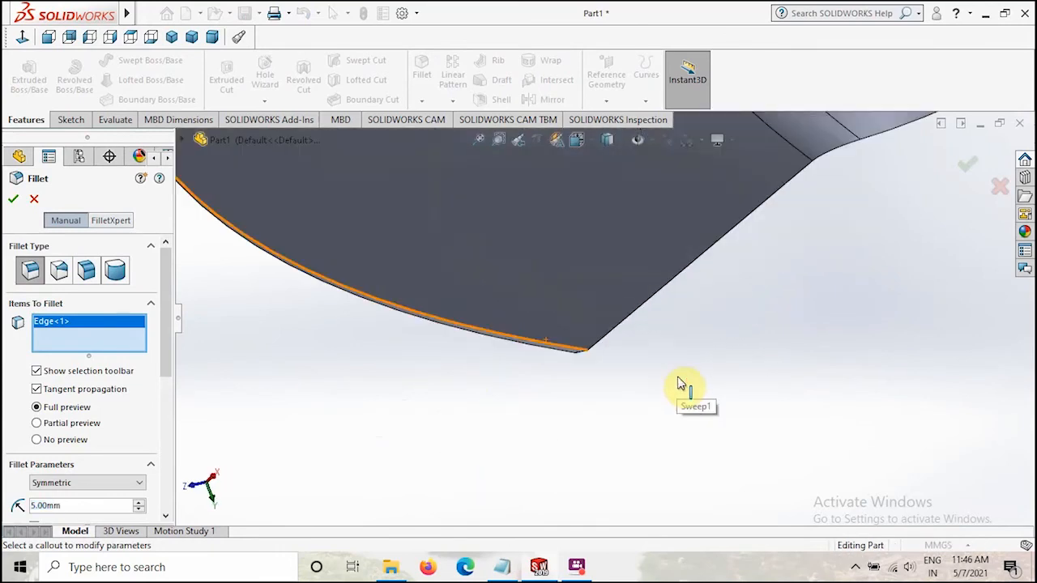
pyautogui.click(586, 356)
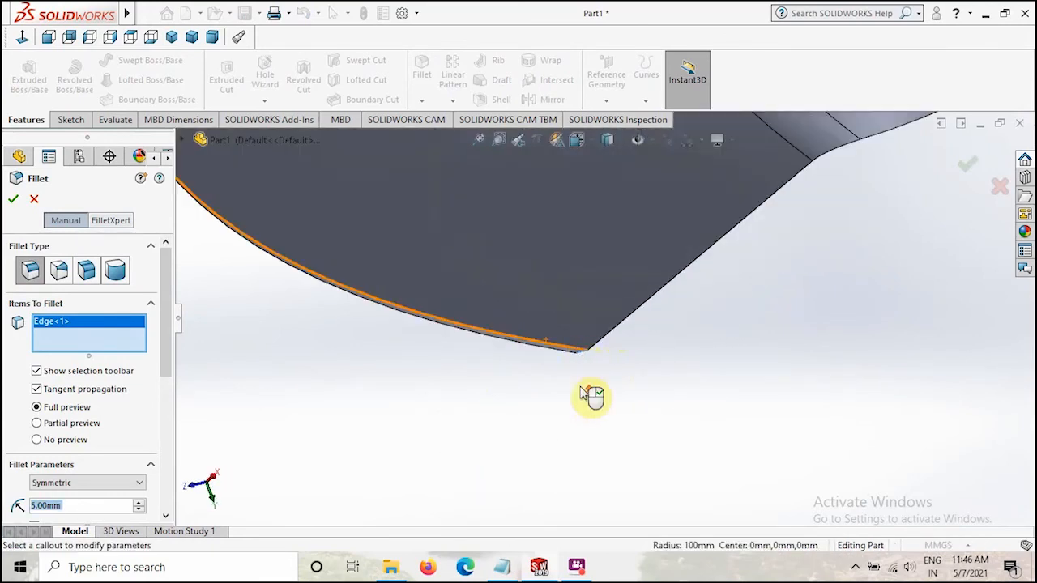
pyautogui.scroll(5, 593, 397)
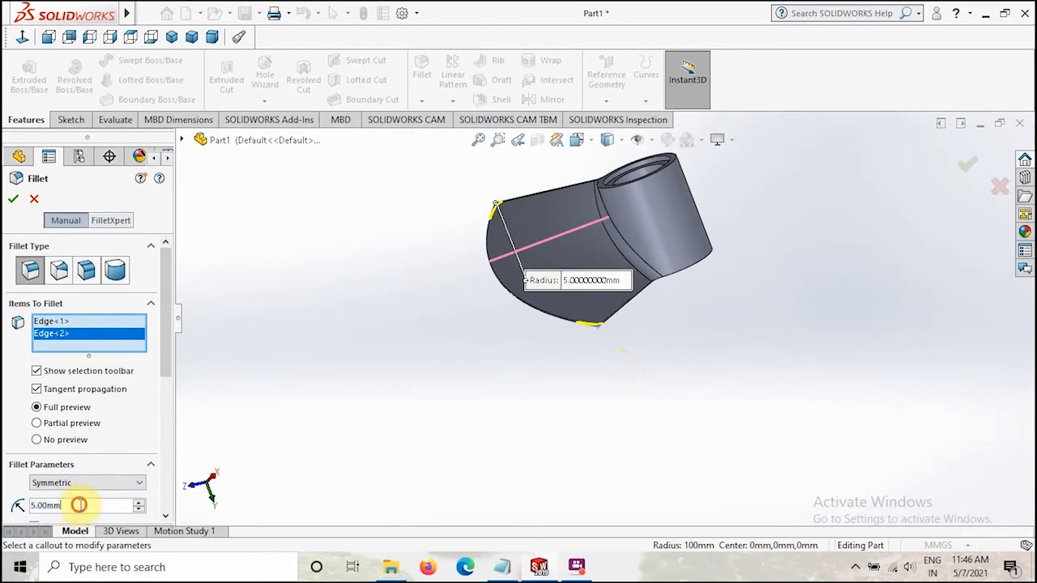
pyautogui.write('20')
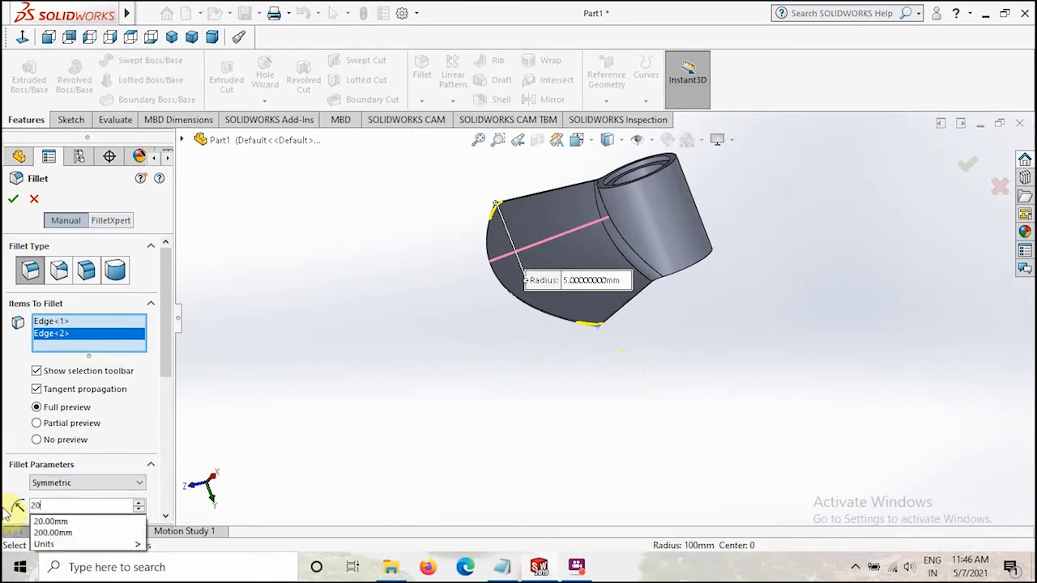
pyautogui.press('Return')
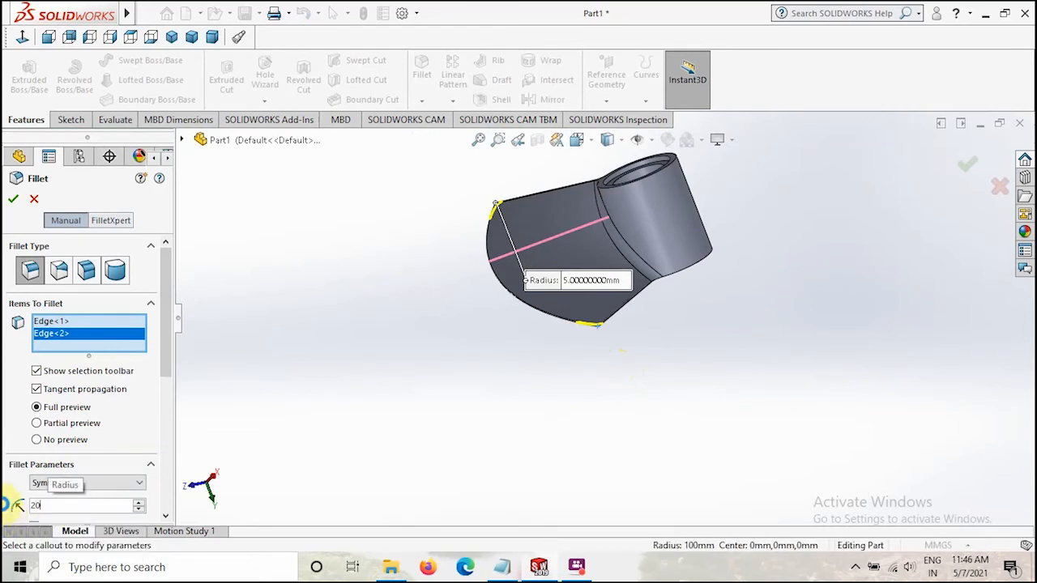
pyautogui.click(15, 200)
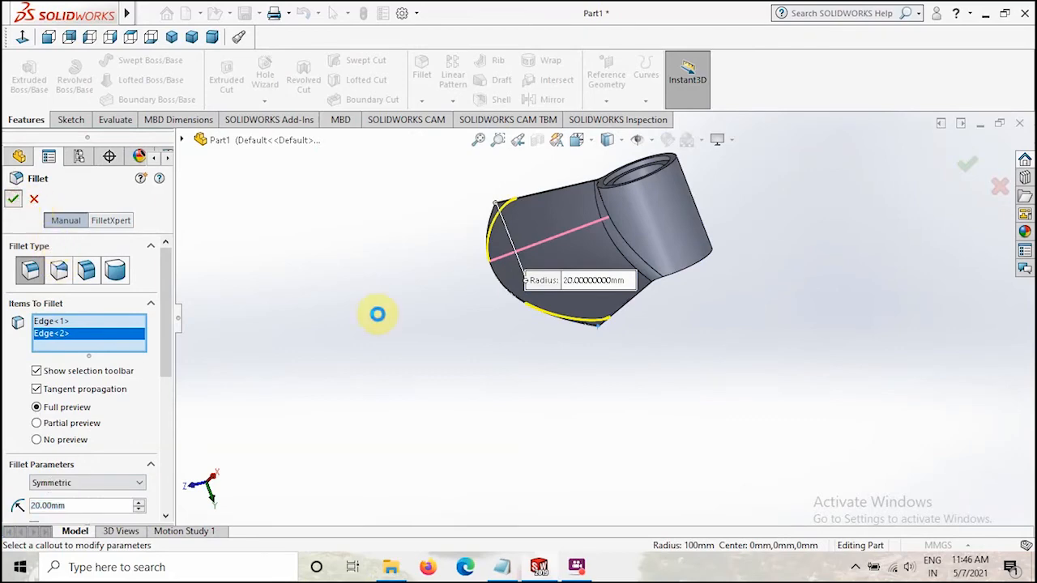
pyautogui.moveTo(375, 313); pyautogui.dragTo(765, 391, button='middle')
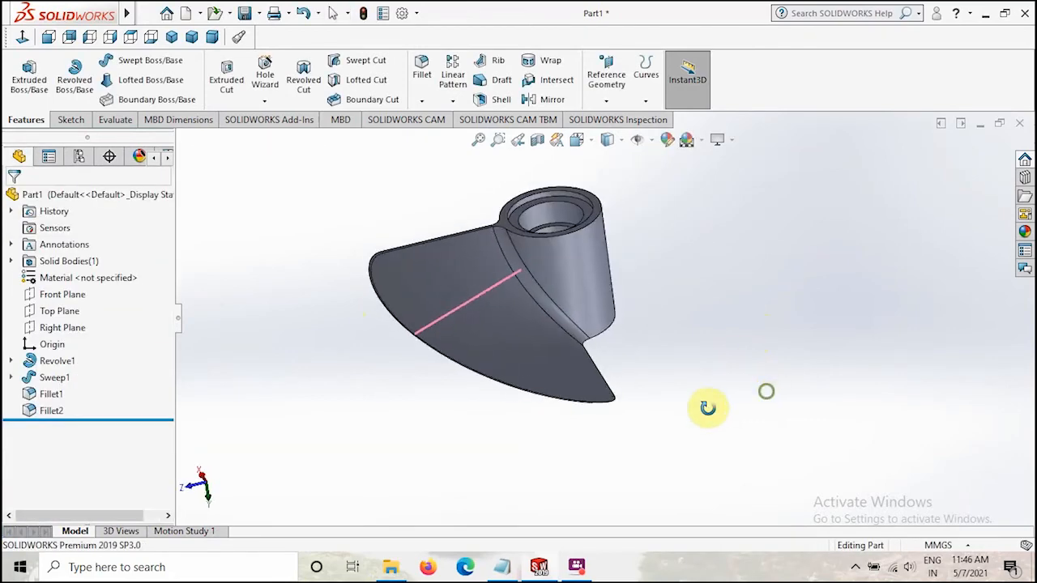
# Start a circular pattern using the hub's outer circular end edge as the rotation direction
pyautogui.click(248, 340)
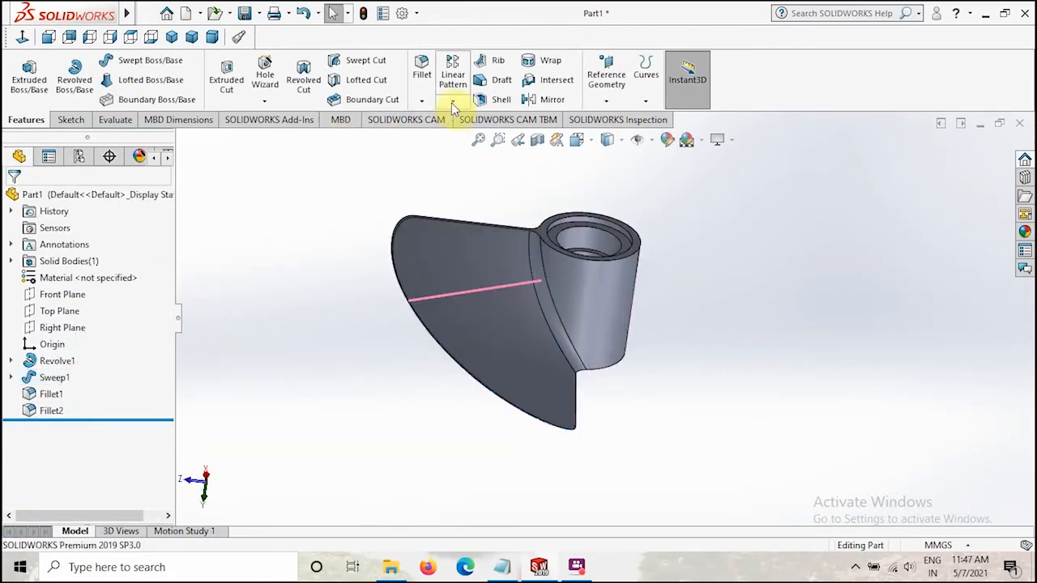
pyautogui.click(453, 103)
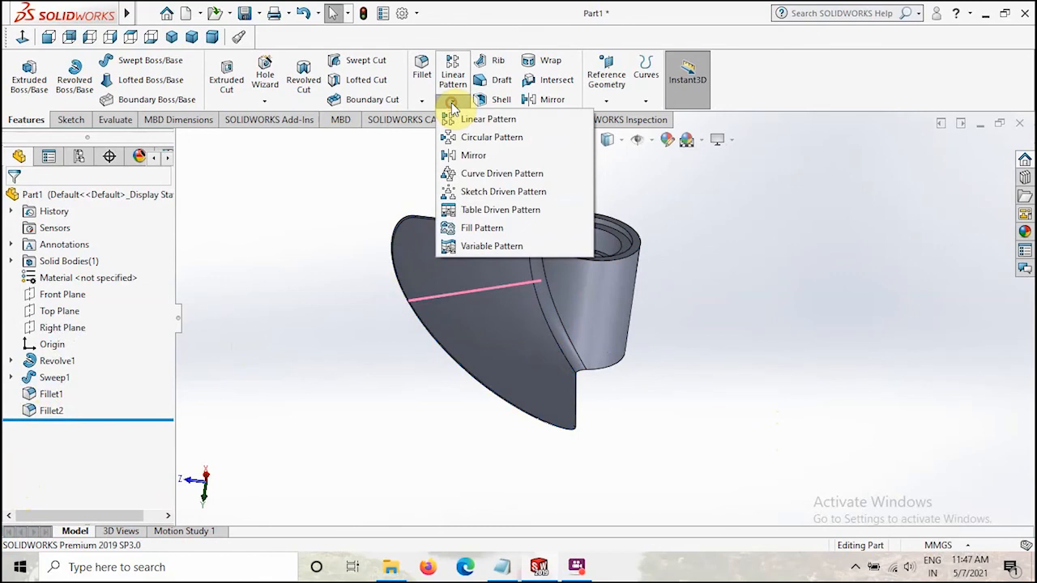
pyautogui.click(482, 138)
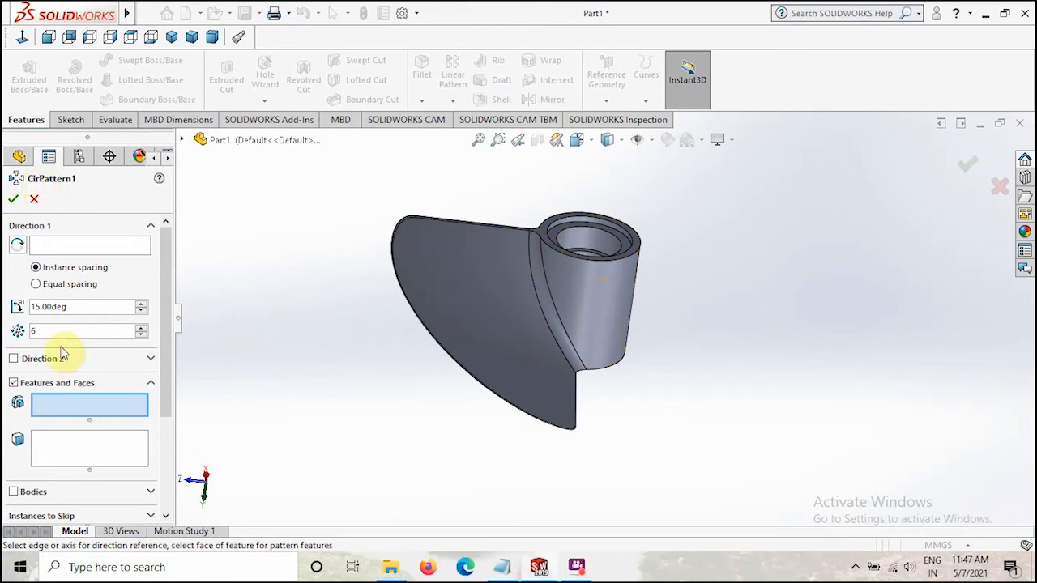
pyautogui.click(49, 247)
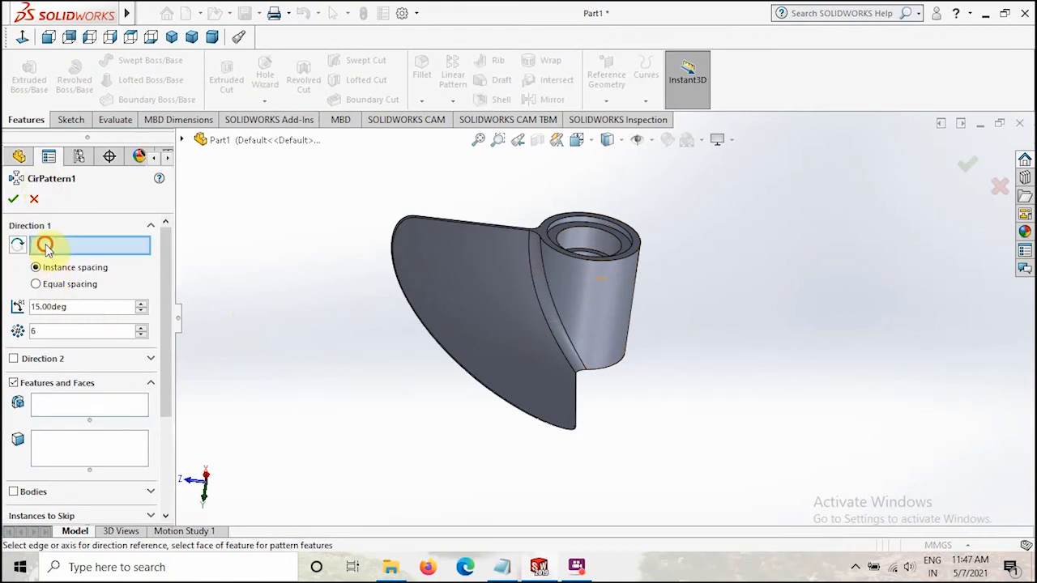
pyautogui.click(587, 260)
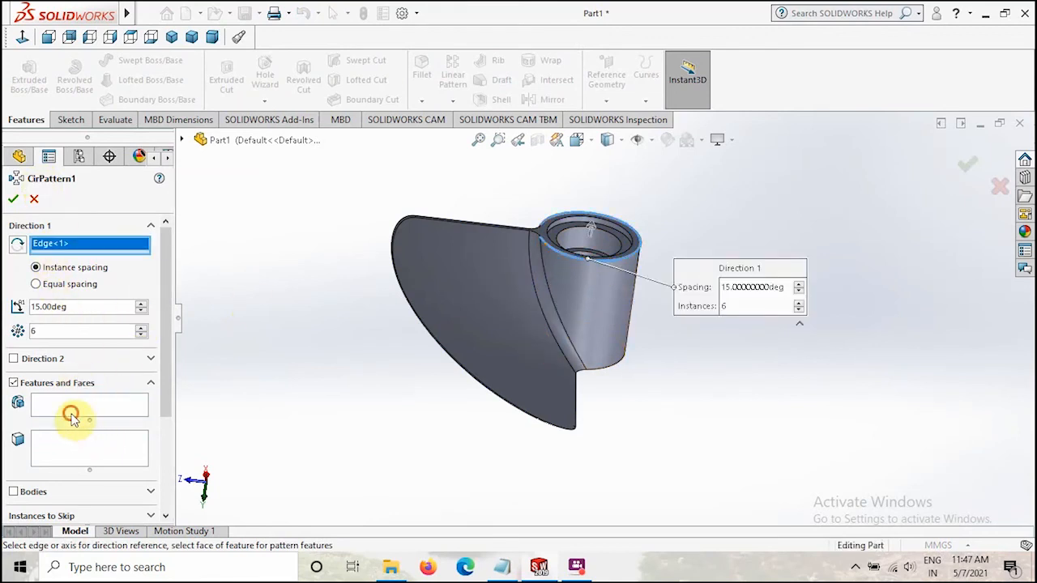
# Add the blade sweep Sweep1 and its hub fillet Fillet1 as the features to pattern
pyautogui.click(71, 416)
pyautogui.click(182, 139)
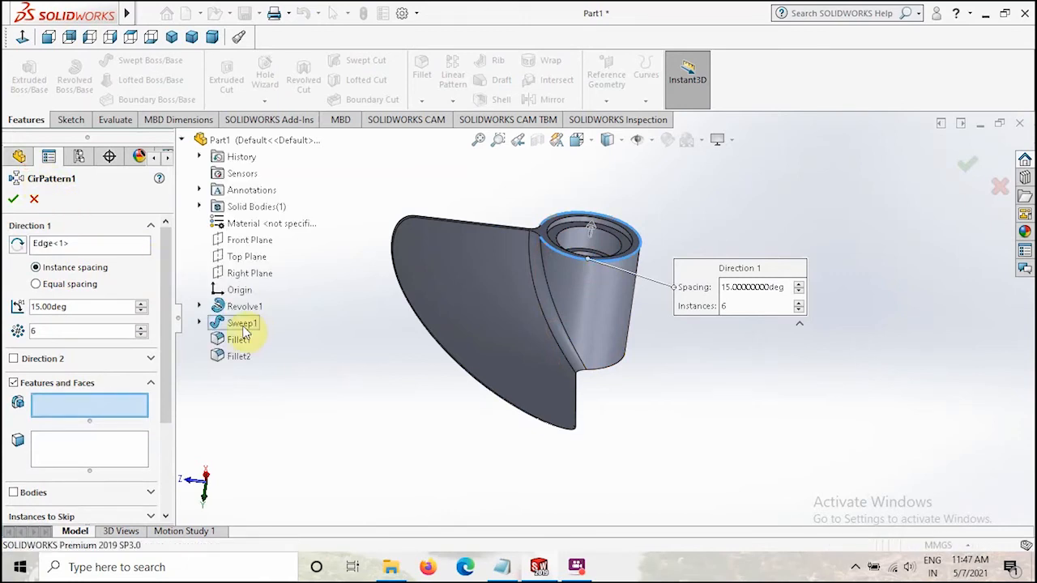
pyautogui.click(242, 323)
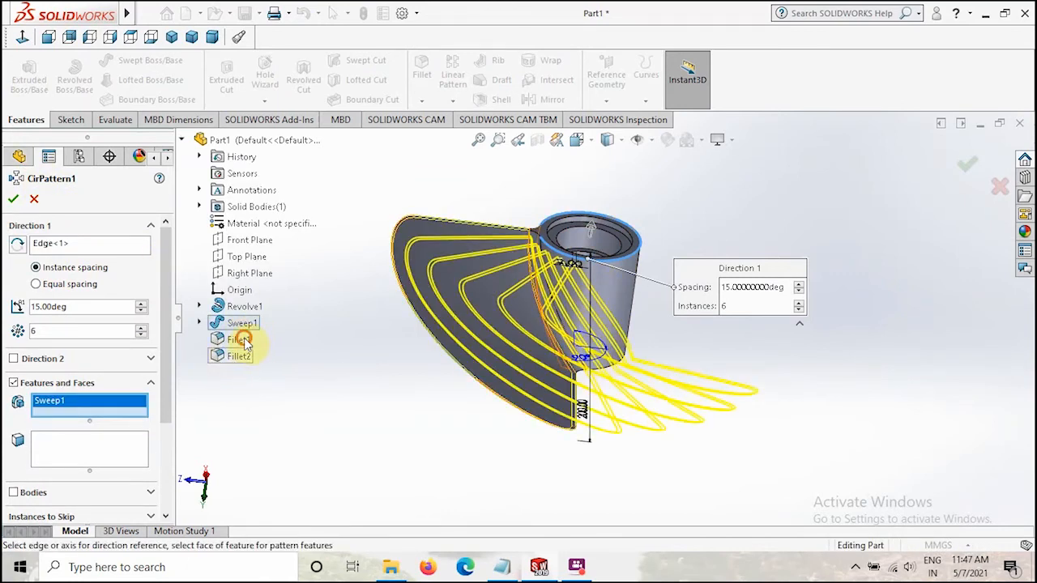
pyautogui.click(240, 340)
pyautogui.click(239, 358)
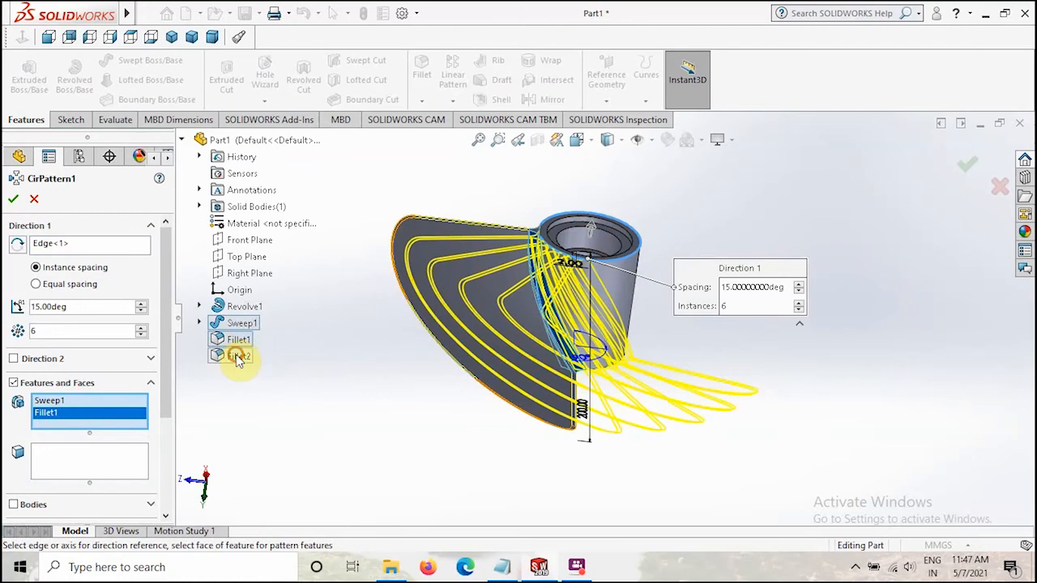
# Set the pattern to four equally spaced instances over 360 degrees and create it
pyautogui.click(36, 285)
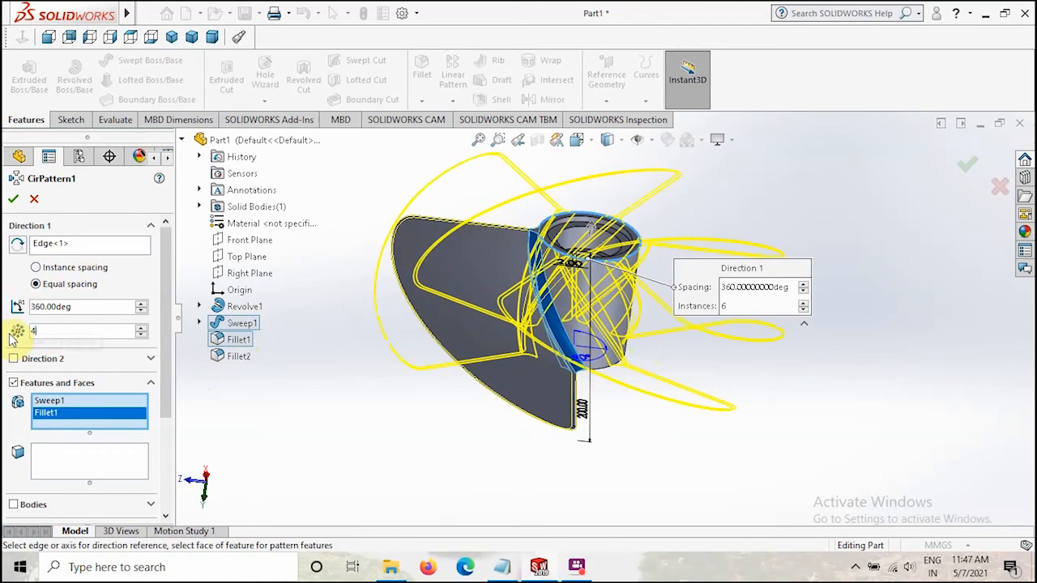
pyautogui.press('Return')
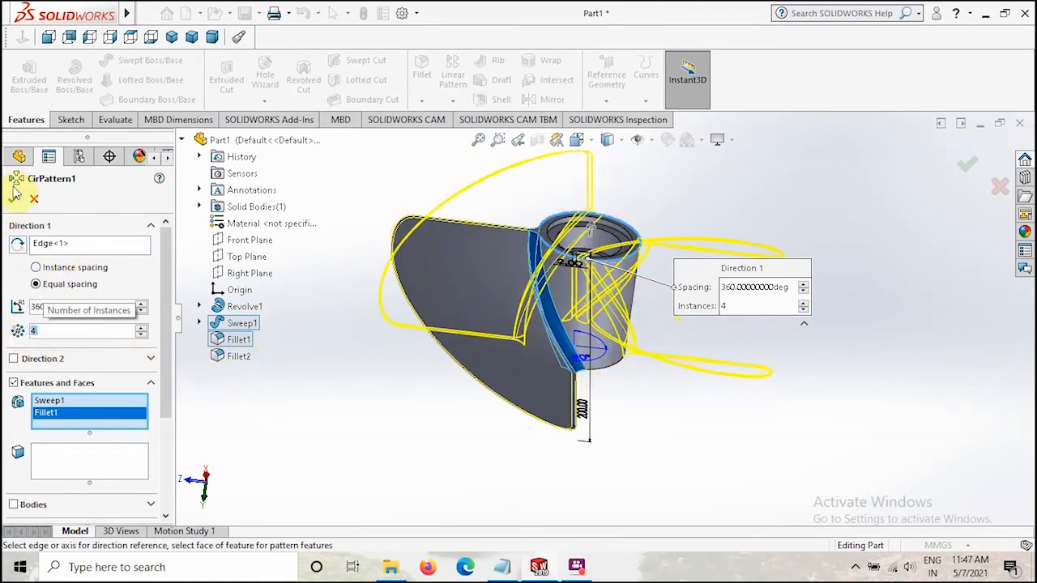
pyautogui.click(363, 437)
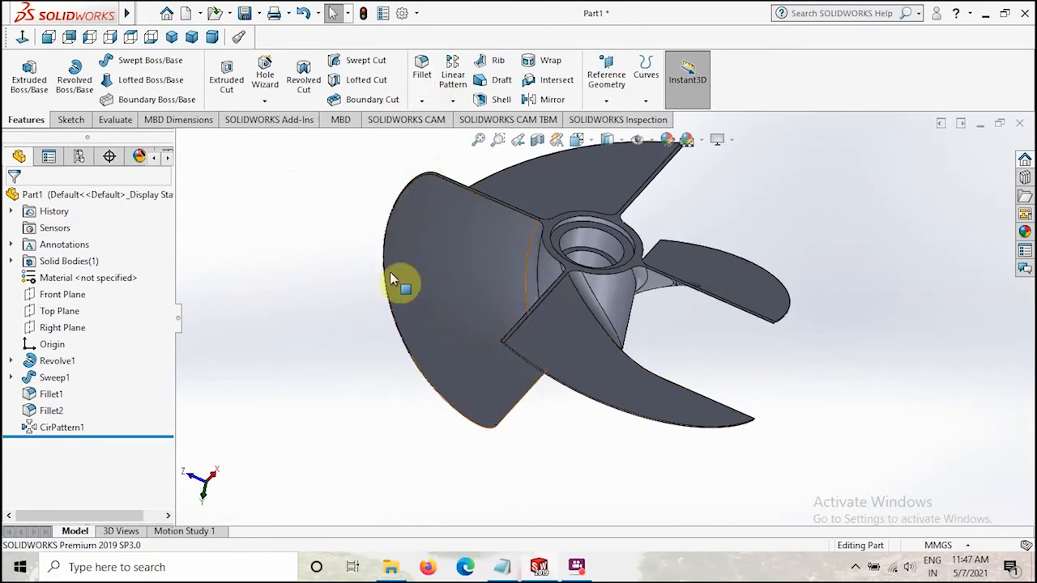
# Start a constant-size fillet with a 20 mm radius and select both outer corner edges of the first unrounded blade
pyautogui.moveTo(322, 393); pyautogui.dragTo(365, 294, button='middle')
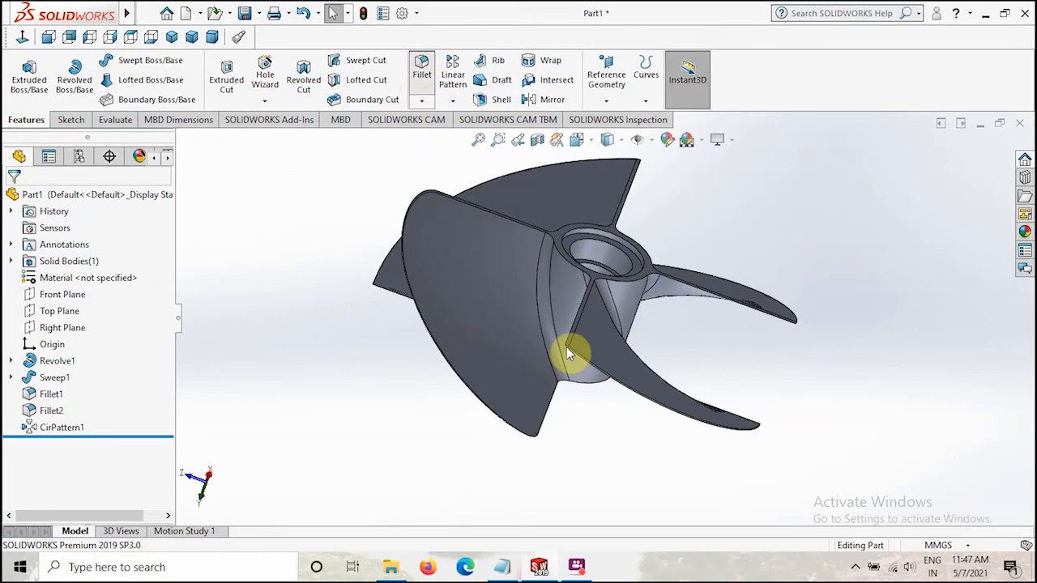
pyautogui.scroll(-3, 568, 350)
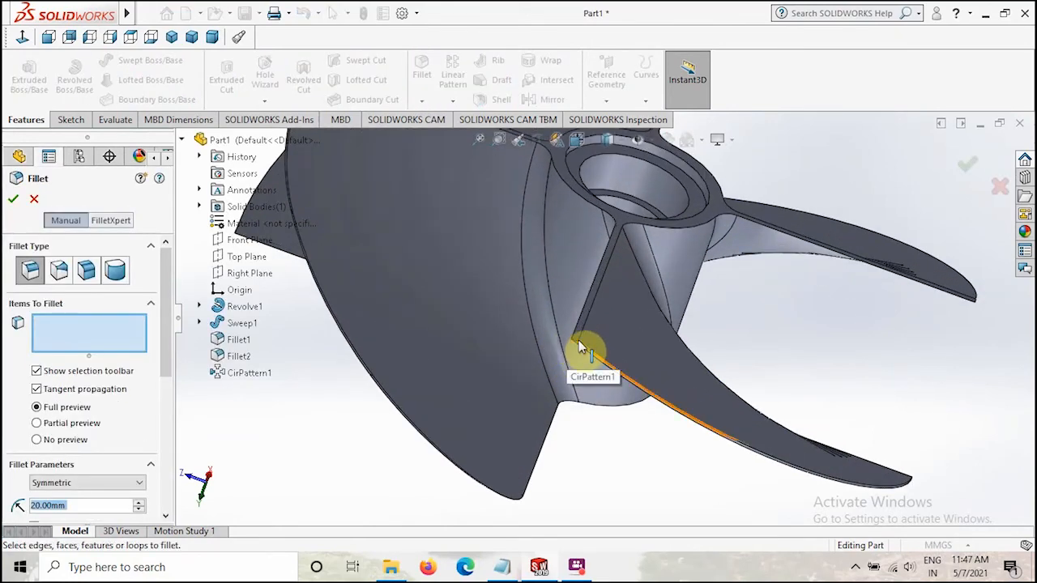
pyautogui.click(574, 347)
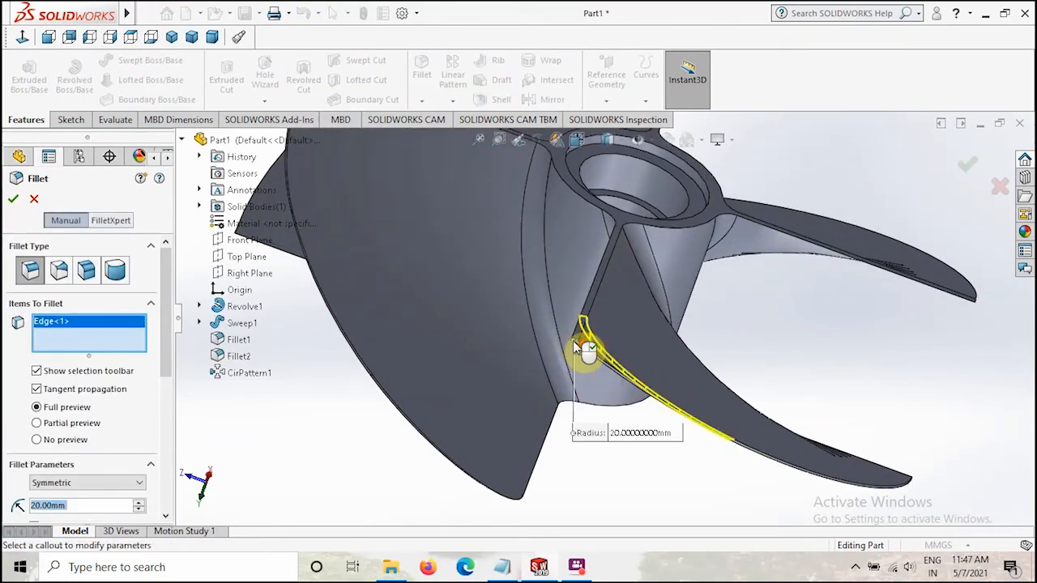
pyautogui.scroll(3, 576, 344)
pyautogui.moveTo(661, 414); pyautogui.dragTo(562, 400, button='middle')
pyautogui.scroll(-5, 586, 398)
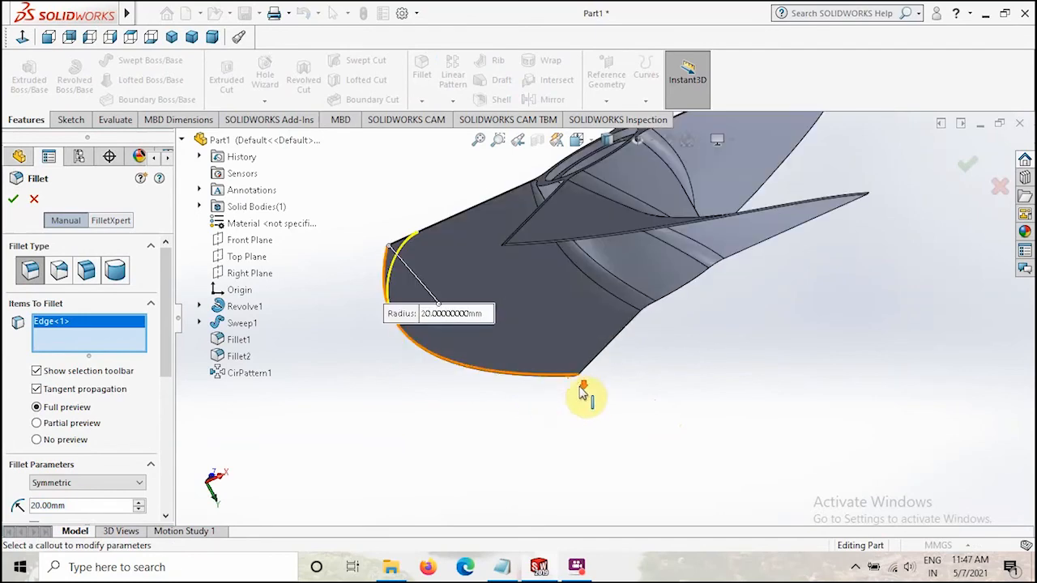
pyautogui.scroll(-2, 589, 369)
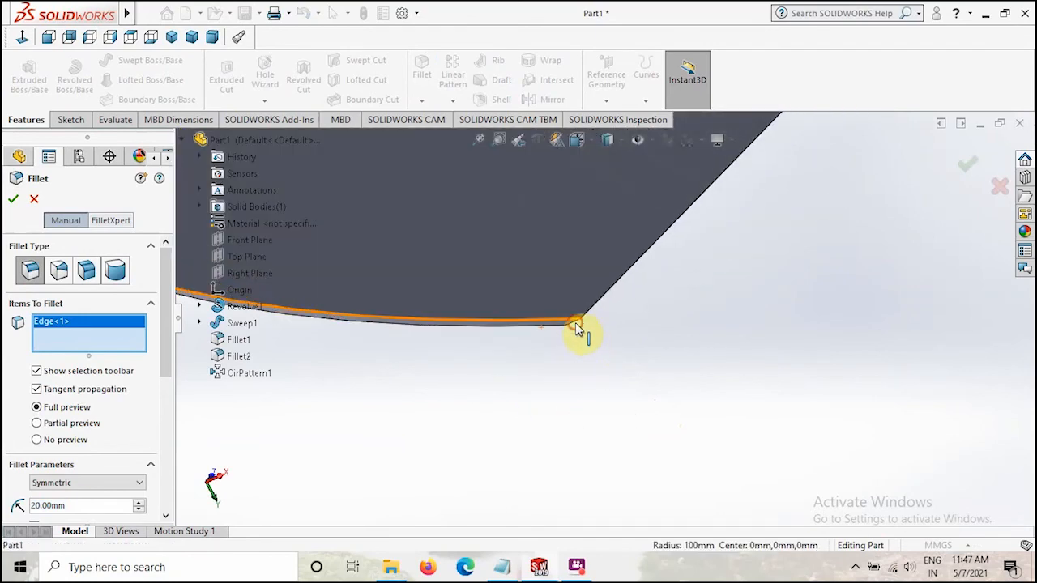
pyautogui.click(559, 352)
# Add both outer corner edges of the second unrounded blade to the fillet selection
pyautogui.scroll(5, 563, 357)
pyautogui.moveTo(562, 359); pyautogui.dragTo(741, 400, button='middle')
pyautogui.scroll(-5, 688, 308)
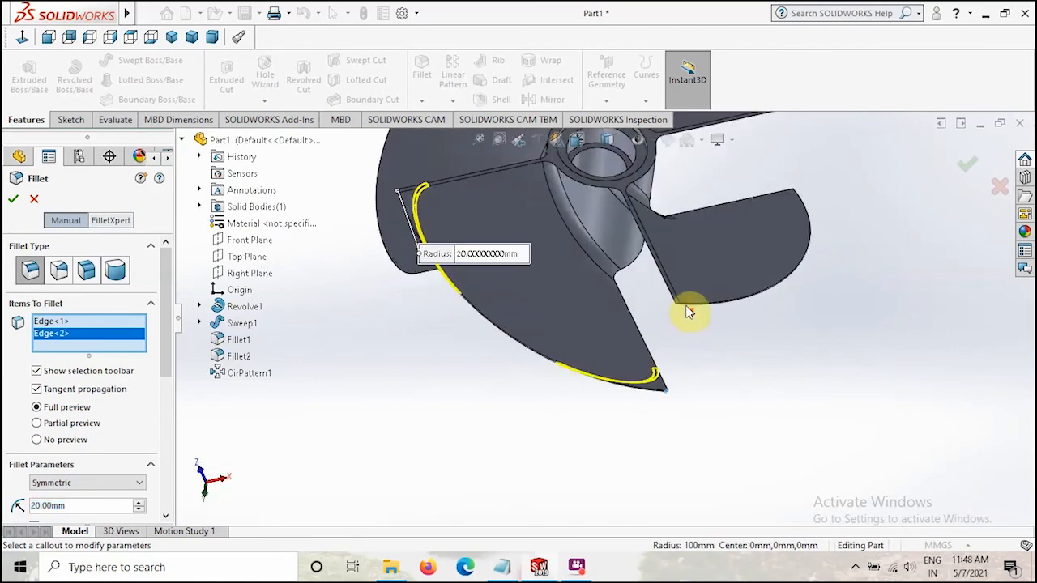
pyautogui.click(650, 306)
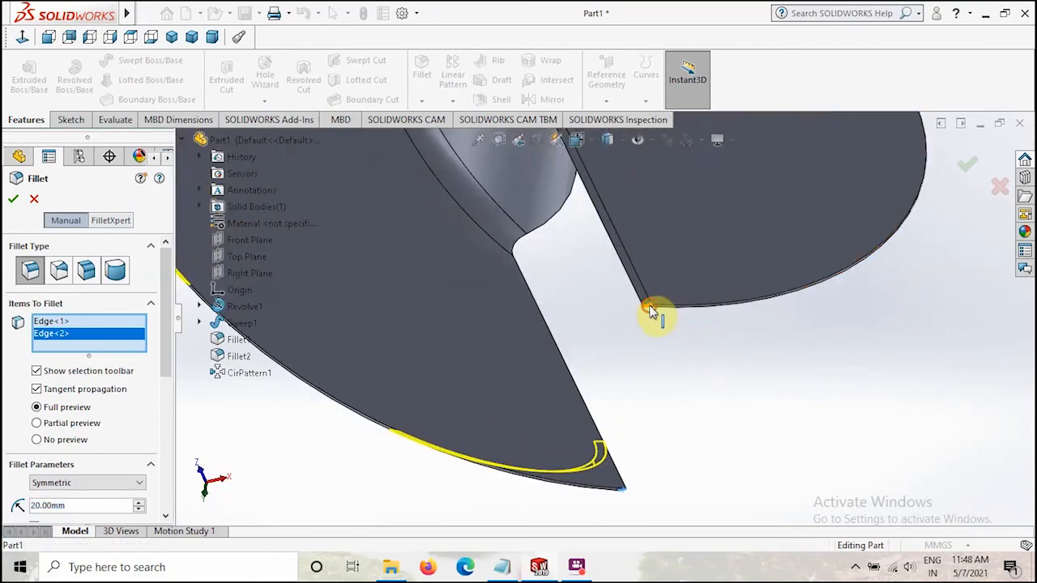
pyautogui.scroll(3, 656, 311)
pyautogui.moveTo(662, 317); pyautogui.dragTo(737, 440, button='middle')
pyautogui.scroll(-3, 819, 394)
pyautogui.scroll(-2, 818, 394)
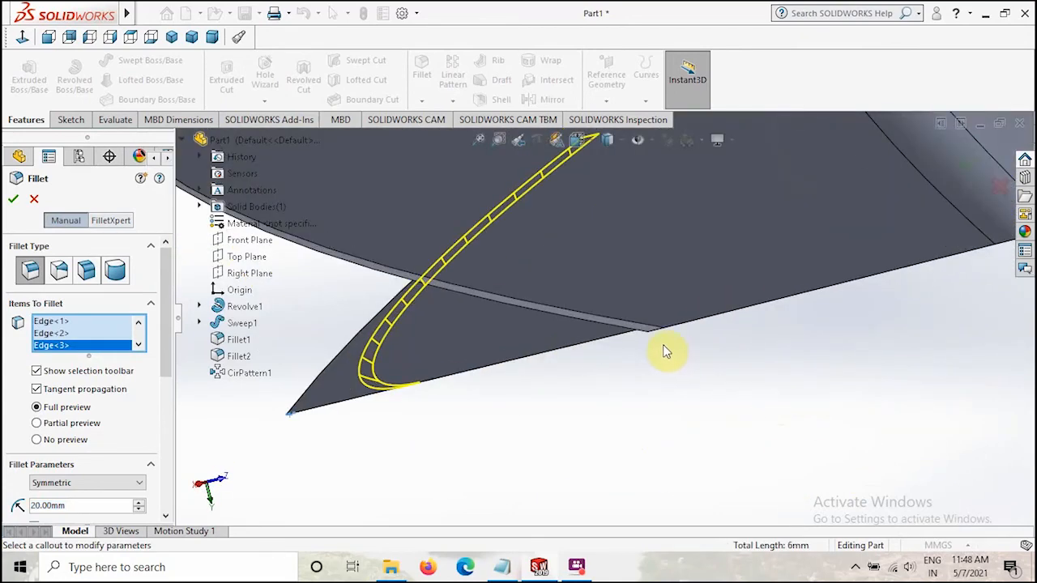
pyautogui.click(659, 336)
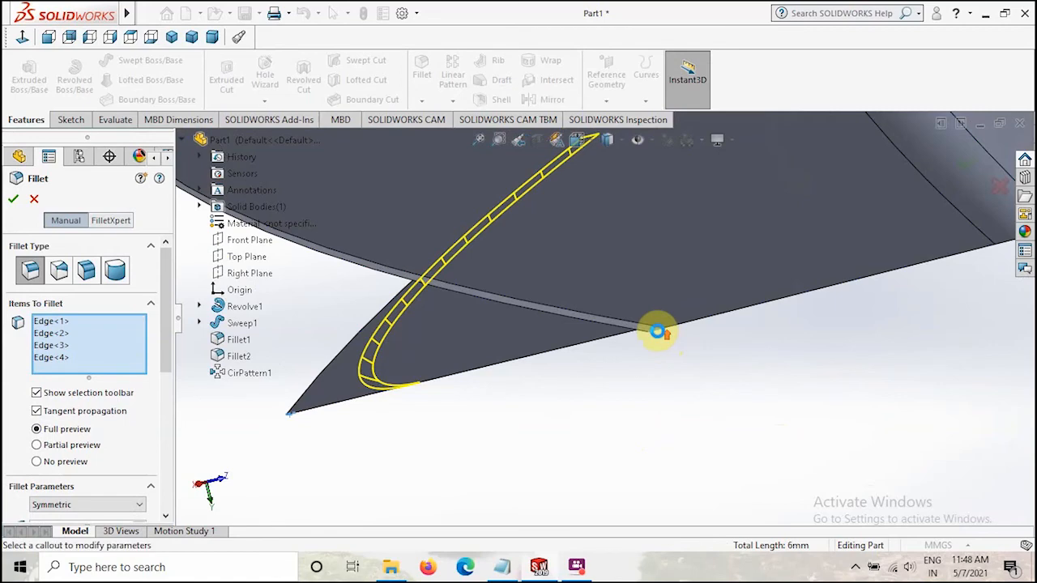
# Add the remaining two outer corner edges on the last unrounded blade to the fillet selection
pyautogui.scroll(5, 664, 338)
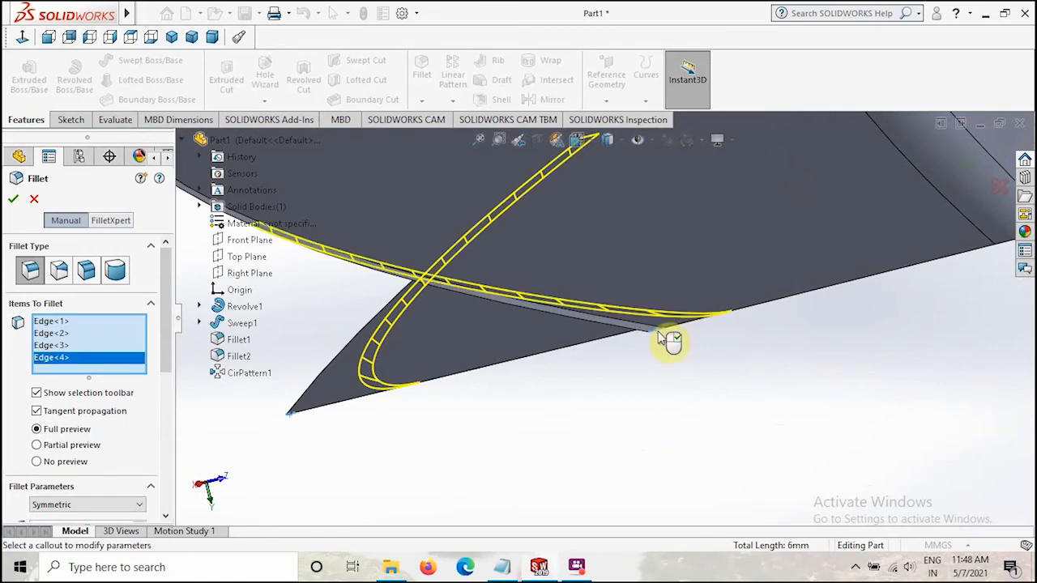
pyautogui.moveTo(814, 318); pyautogui.dragTo(704, 405, button='middle')
pyautogui.scroll(-3, 656, 343)
pyautogui.scroll(-2, 573, 350)
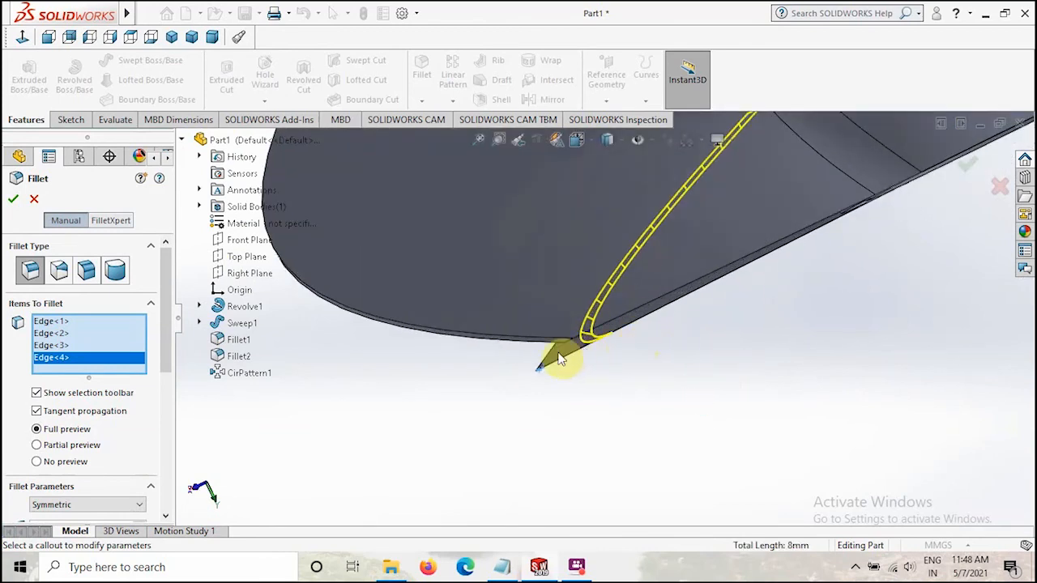
pyautogui.click(569, 347)
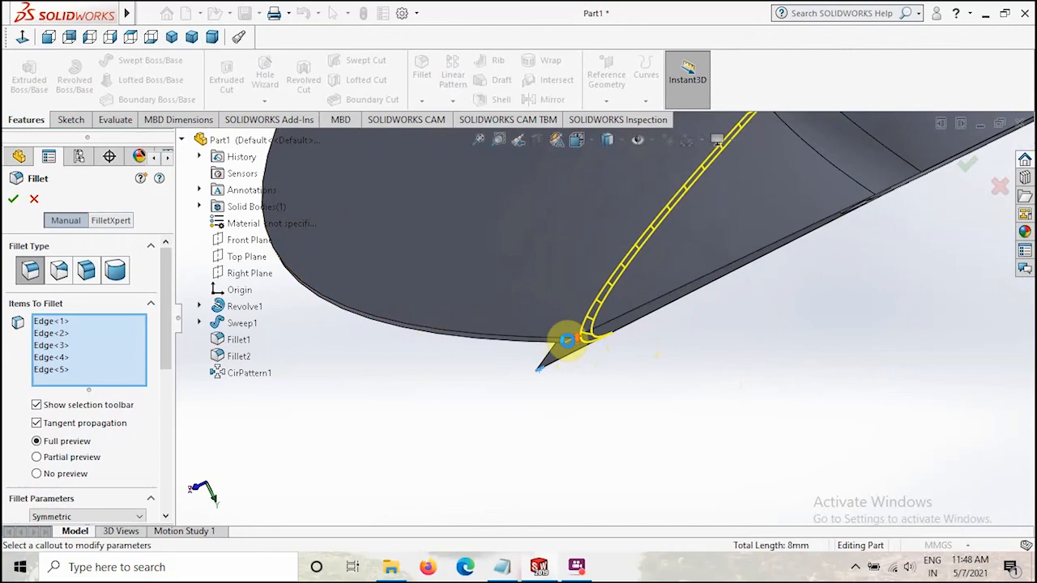
pyautogui.scroll(3, 537, 394)
pyautogui.moveTo(537, 394); pyautogui.dragTo(665, 468, button='middle')
pyautogui.scroll(-5, 644, 248)
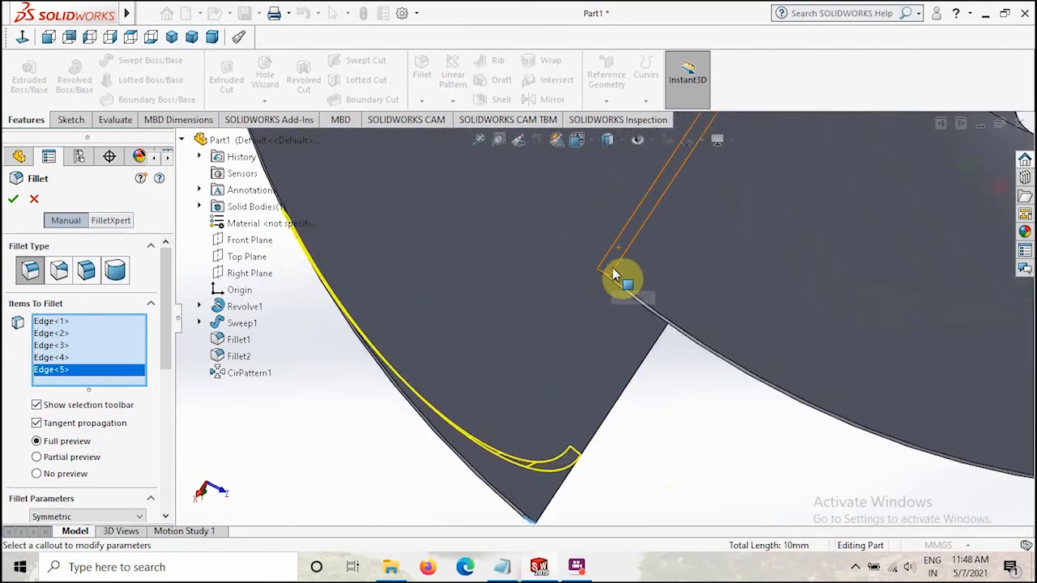
pyautogui.click(597, 302)
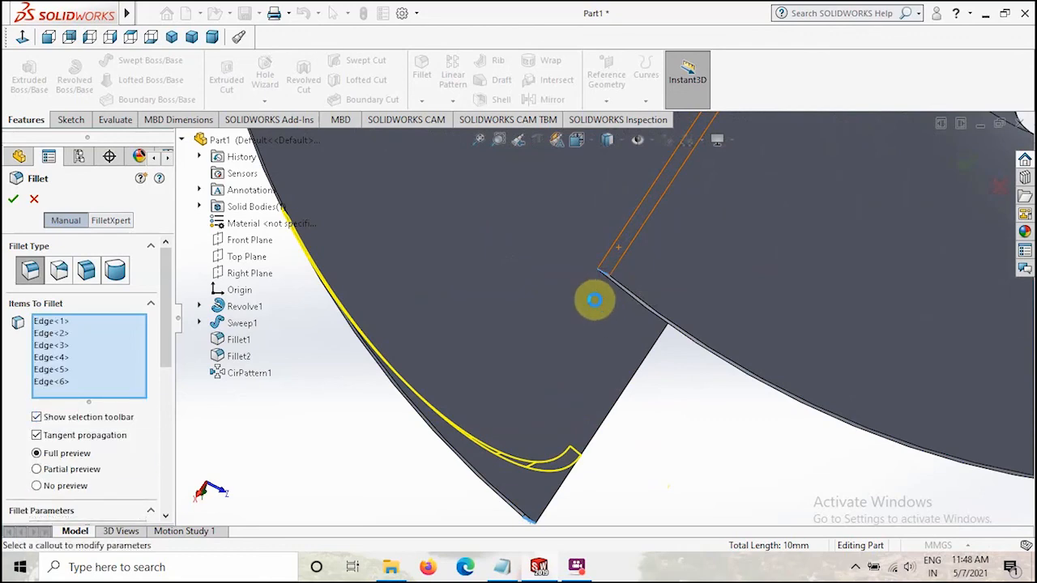
# Apply the 20 mm fillet to the six selected blade corner edges and clear the selection
pyautogui.scroll(10, 597, 306)
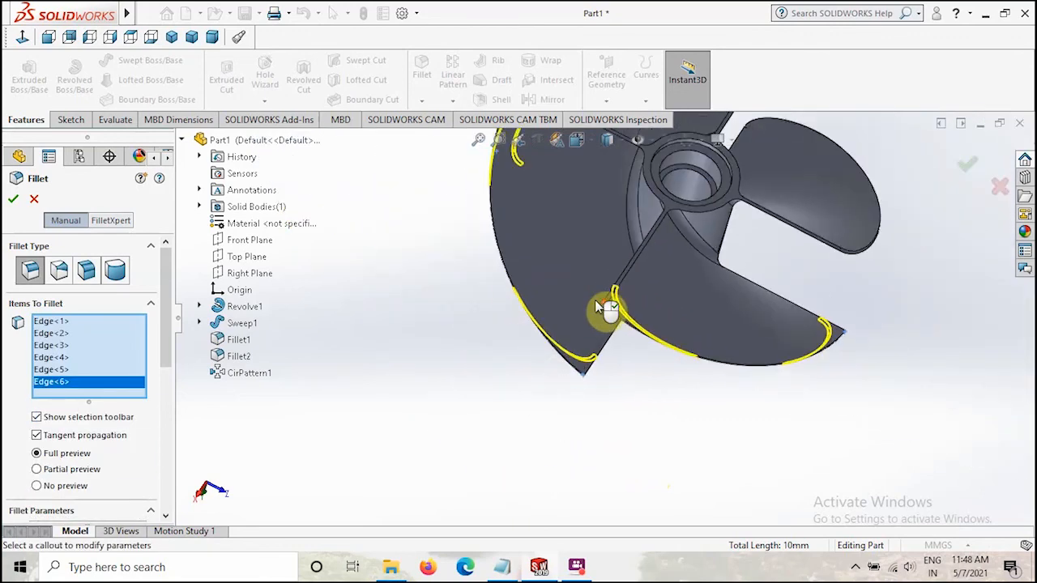
pyautogui.moveTo(687, 371); pyautogui.dragTo(667, 410, button='middle')
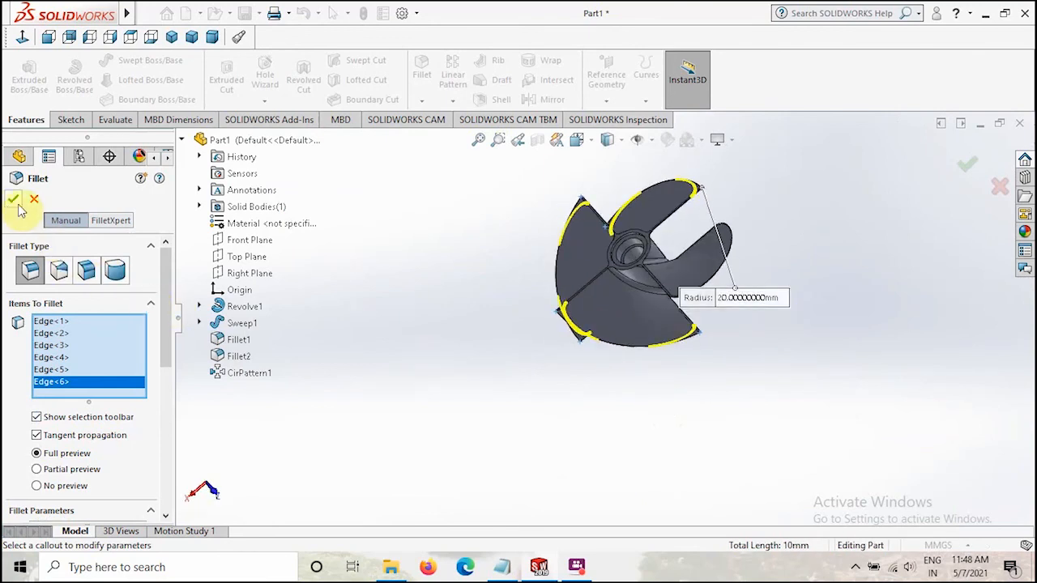
pyautogui.moveTo(762, 365); pyautogui.dragTo(764, 424, button='middle')
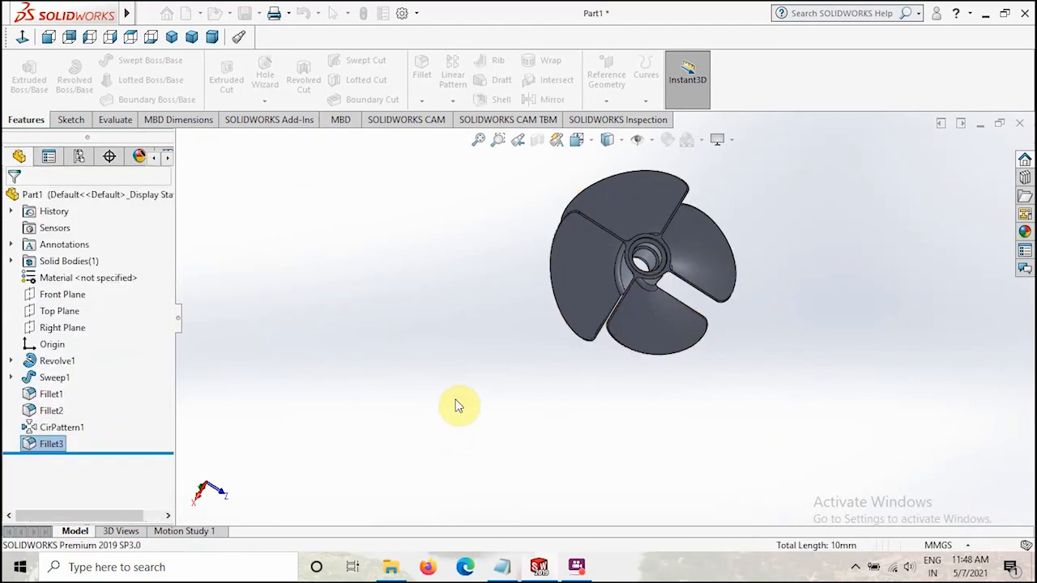
pyautogui.click(458, 378)
pyautogui.moveTo(567, 433); pyautogui.dragTo(722, 351, button='middle')
pyautogui.scroll(-3, 752, 231)
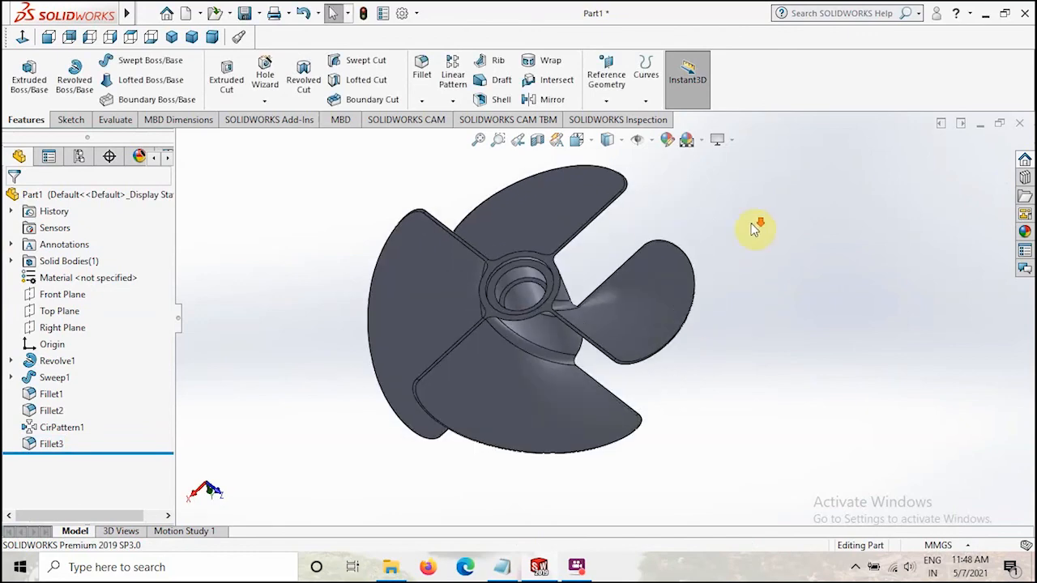
pyautogui.moveTo(693, 272); pyautogui.dragTo(733, 422, button='middle')
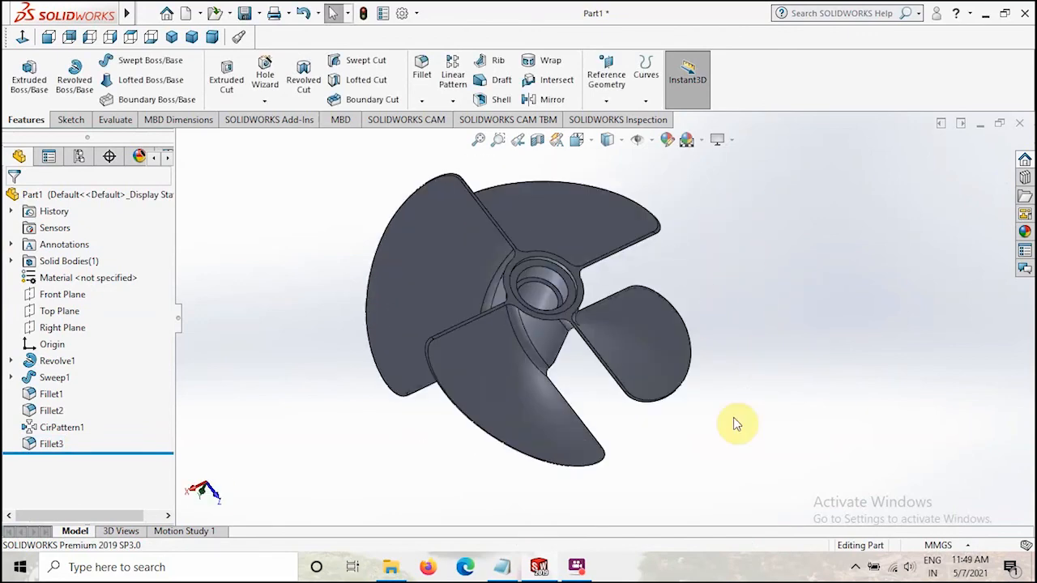